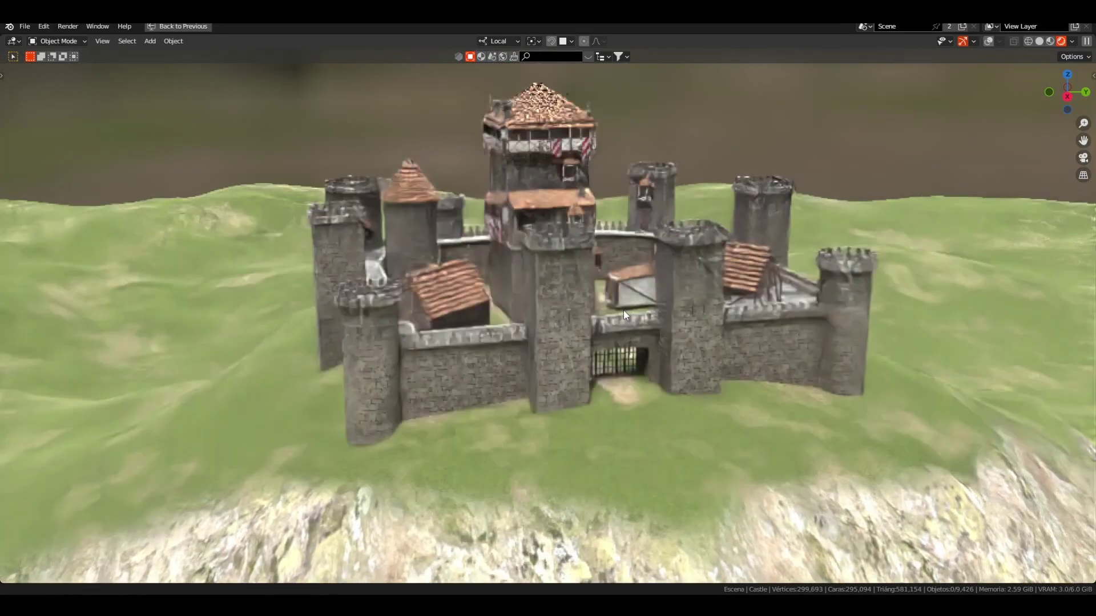
- Set the Castle Generator modifier's Subdiv-RoofTiles to 0 and turn off Activate Fit-Windows
{"action": "middle_click_drag", "start_coordinate": [623, 310], "coordinate": [590, 327]}
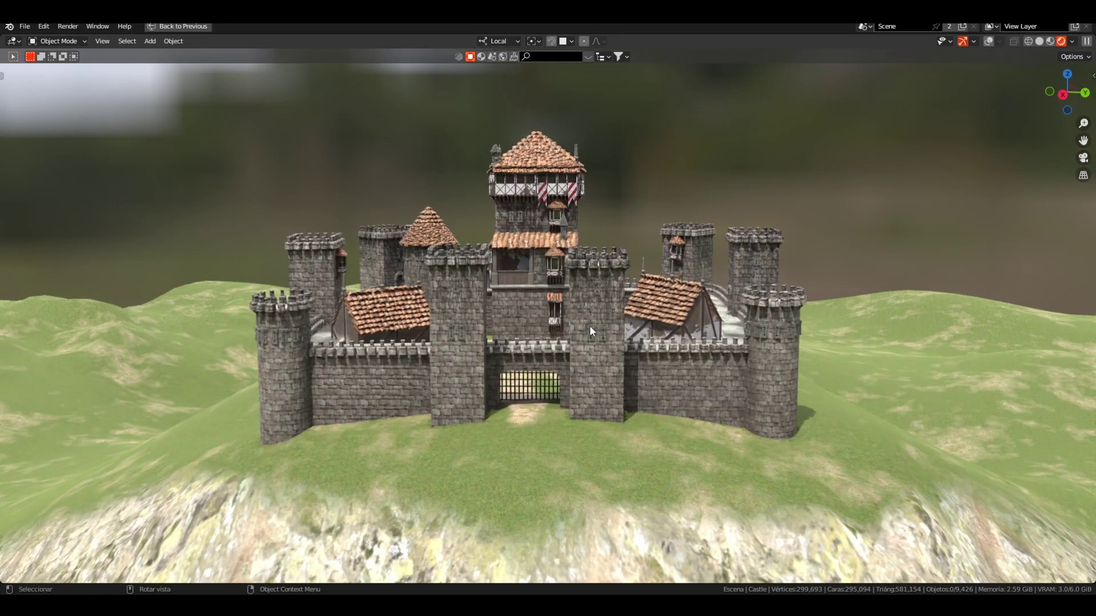
{"action": "key", "text": "ctrl+space"}
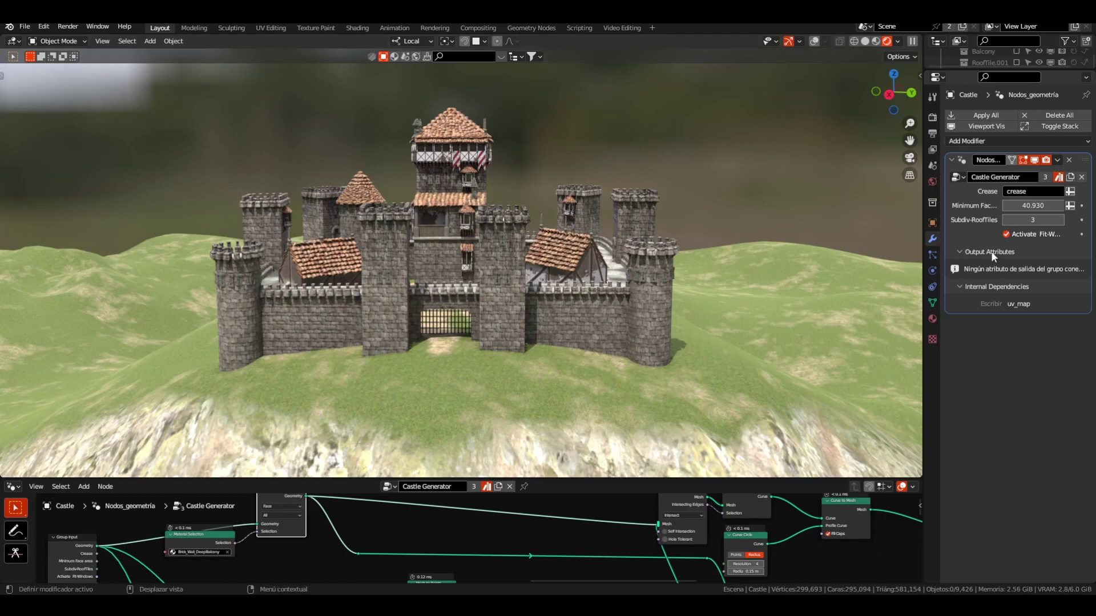
{"action": "left_click", "coordinate": [1017, 219]}
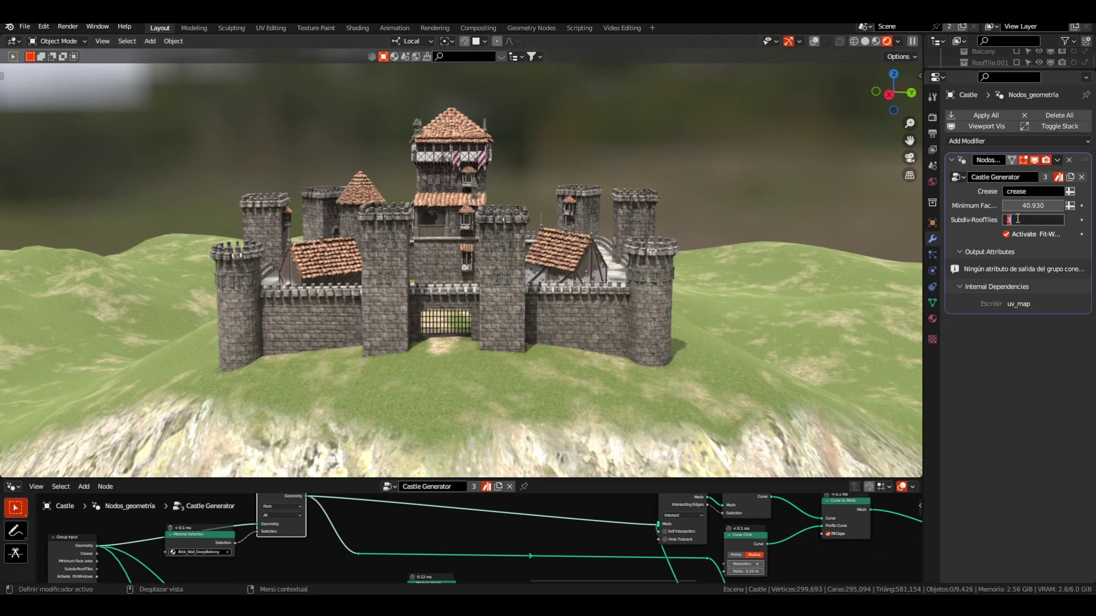
{"action": "type", "text": "0"}
{"action": "key", "text": "Return"}
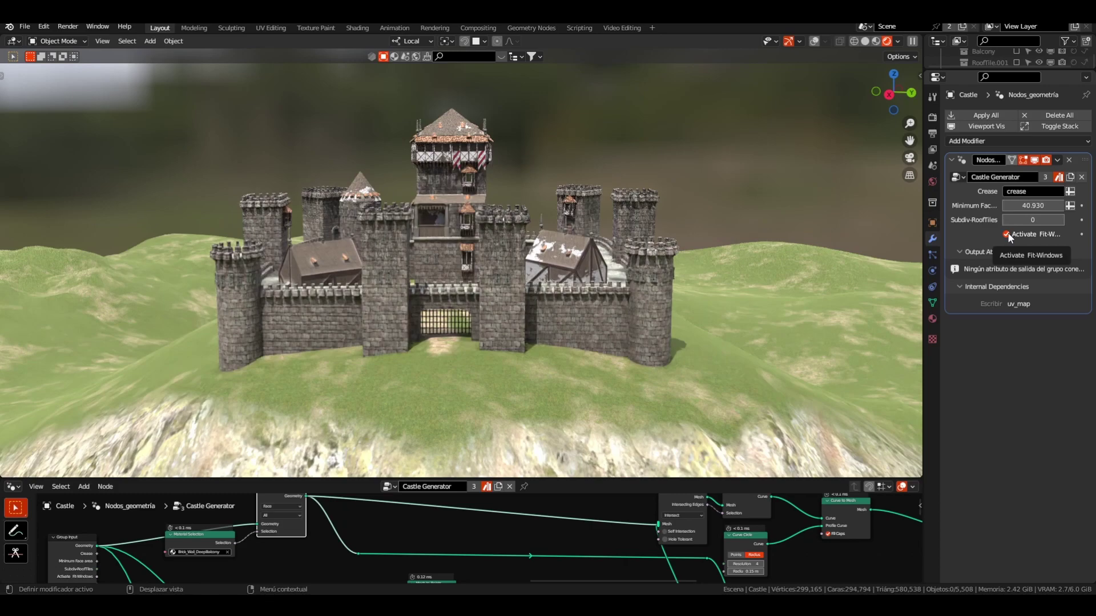
{"action": "left_click", "coordinate": [1007, 235]}
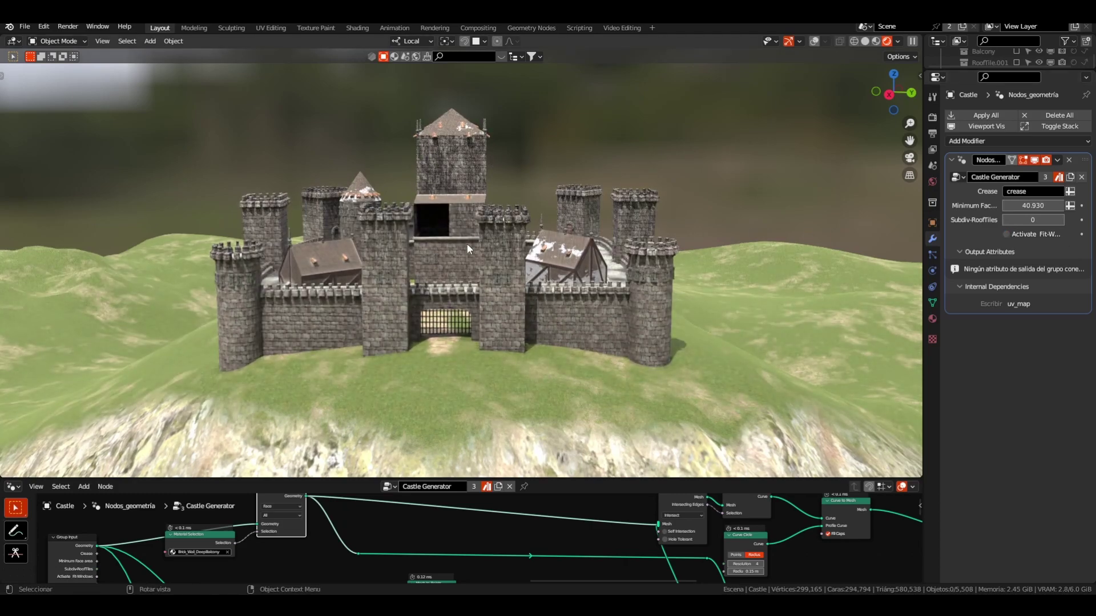
- Mute the Delete Geometry node at the start of the Castle Main Door node frame
{"action": "key", "text": "ctrl+space"}
{"action": "key", "text": "grave"}
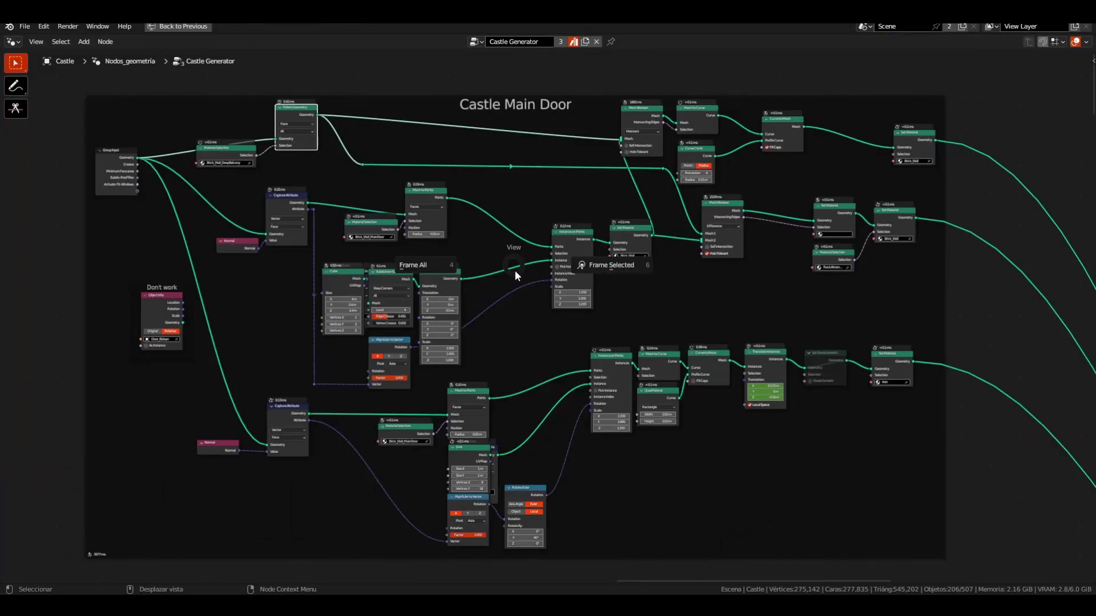
{"action": "left_click", "coordinate": [524, 68]}
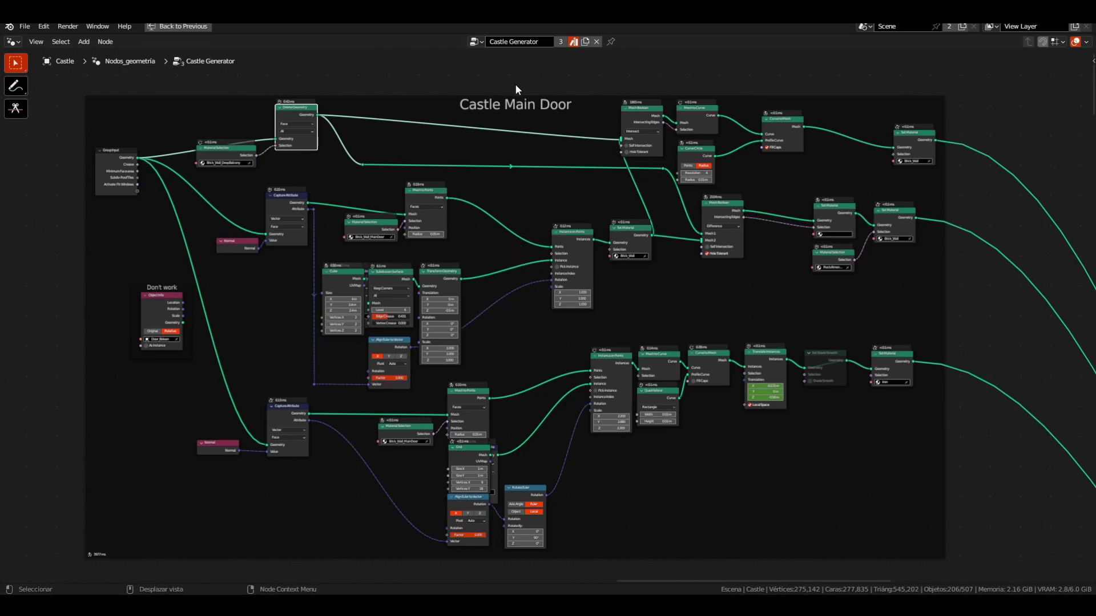
{"action": "middle_click_drag", "start_coordinate": [482, 95], "coordinate": [553, 126]}
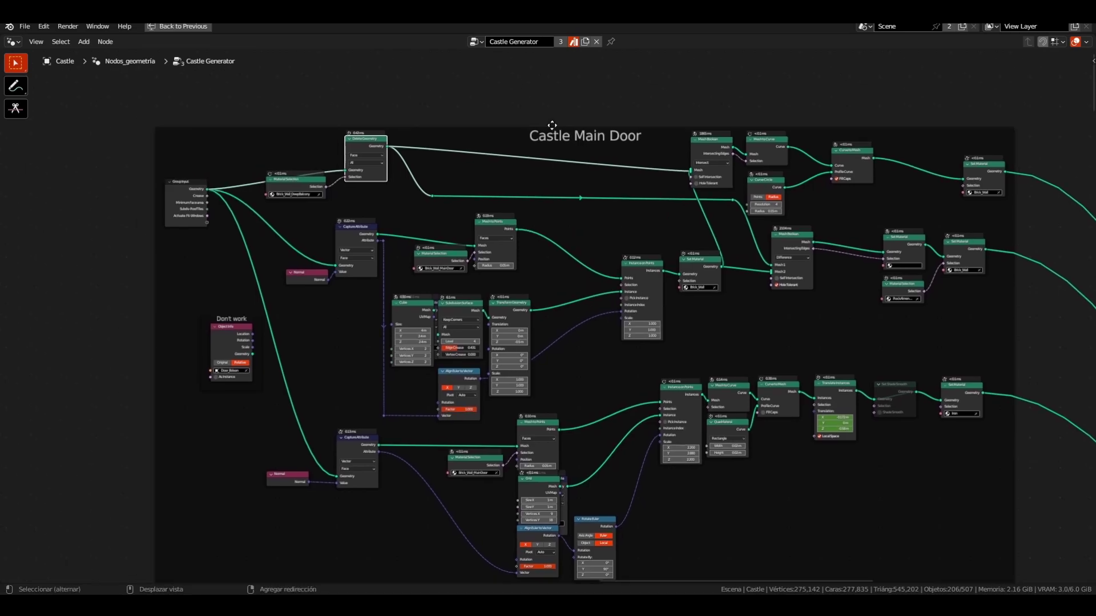
{"action": "scroll", "coordinate": [349, 142], "scroll_direction": "up", "scroll_amount": 8}
{"action": "middle_click_drag", "start_coordinate": [290, 157], "coordinate": [352, 168]}
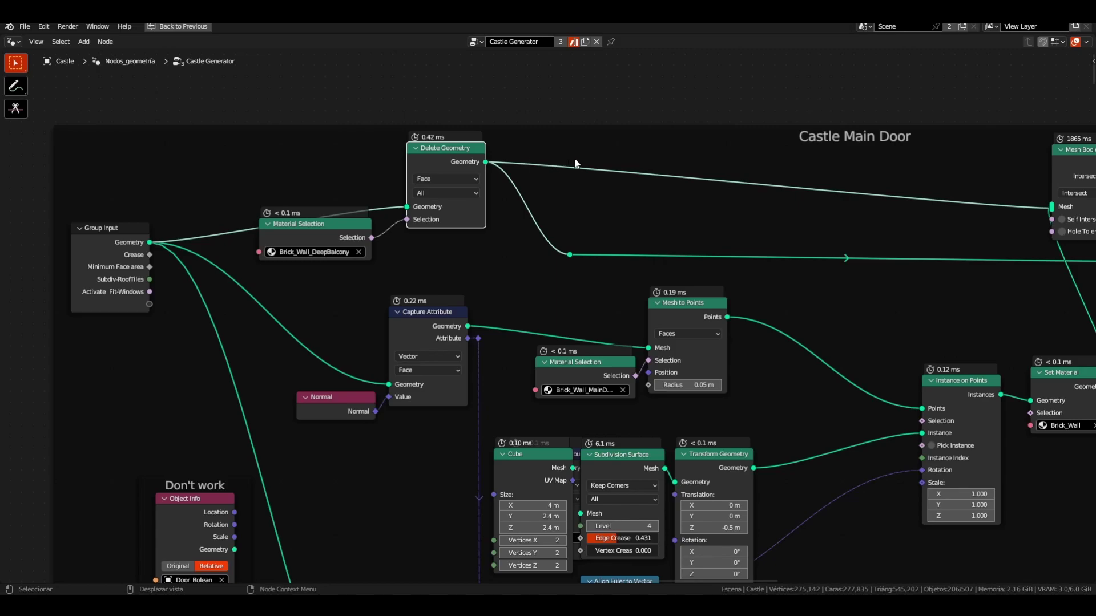
{"action": "mouse_move", "coordinate": [782, 194]}
{"action": "middle_mouse_down"}
{"action": "mouse_move", "coordinate": [746, 196]}
{"action": "mouse_move", "coordinate": [772, 199]}
{"action": "middle_mouse_up"}
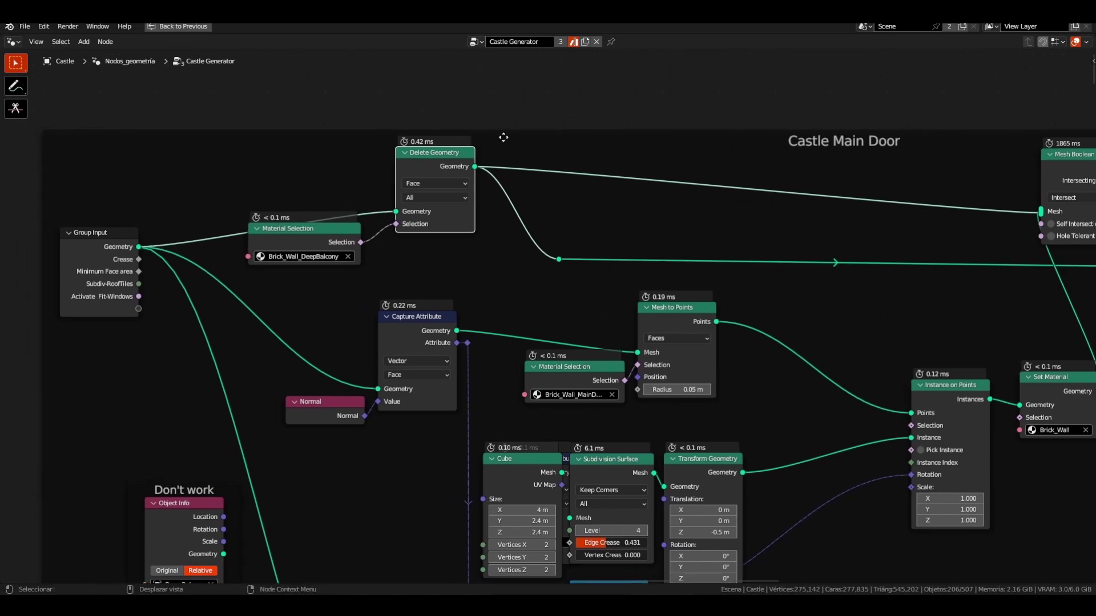
{"action": "left_click", "coordinate": [195, 28]}
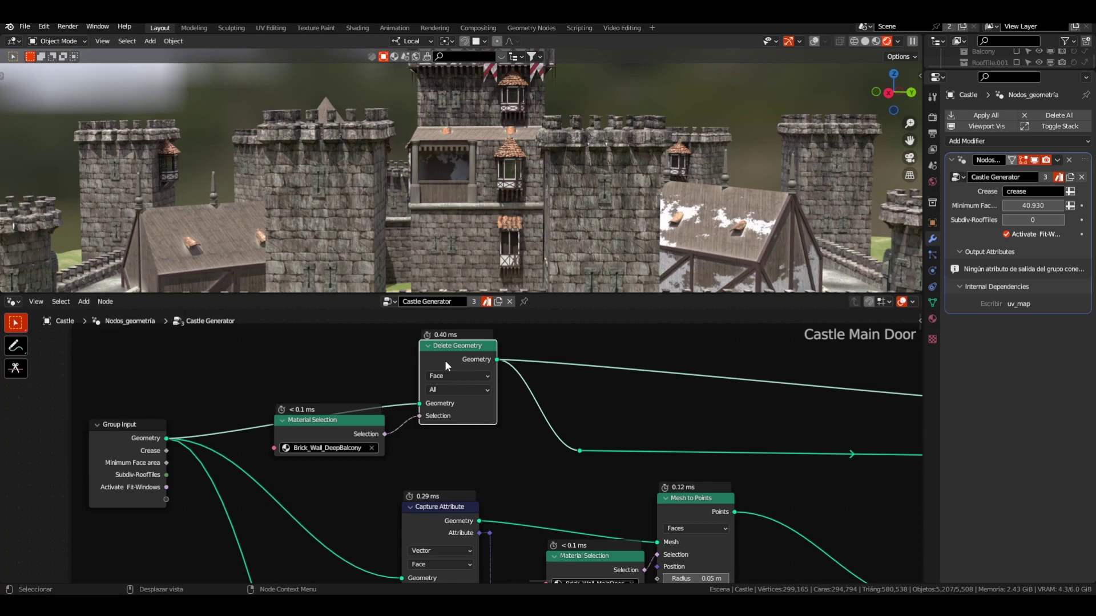
{"action": "key", "text": "m"}
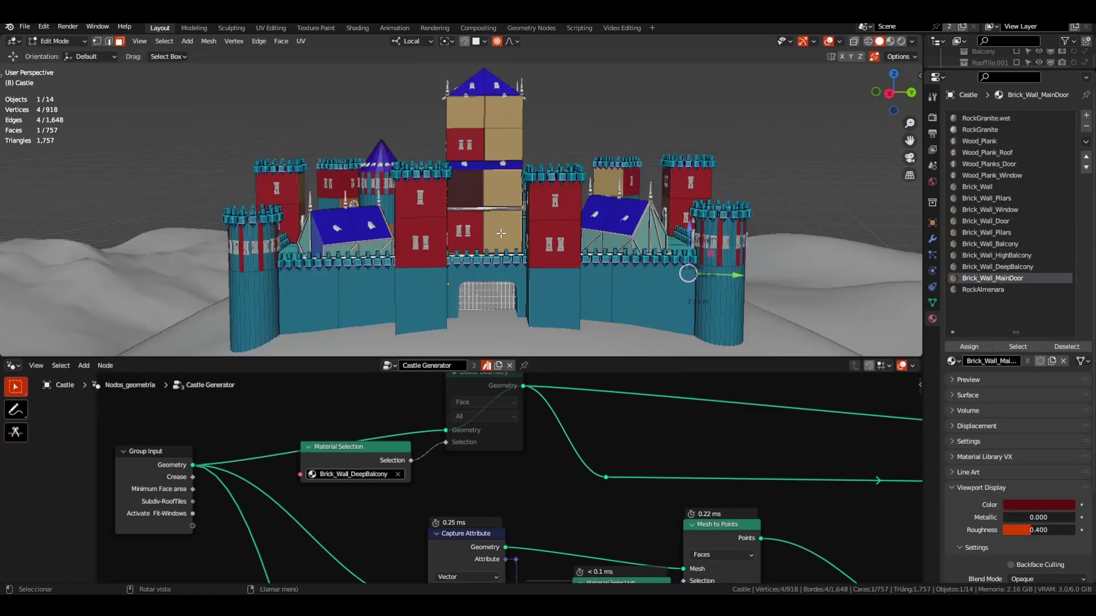
- Assign the Brick_Wall_MainDoor material to a face of the outer wall between the round corner tower and the square tower
{"action": "middle_click_drag", "start_coordinate": [501, 233], "coordinate": [457, 279]}
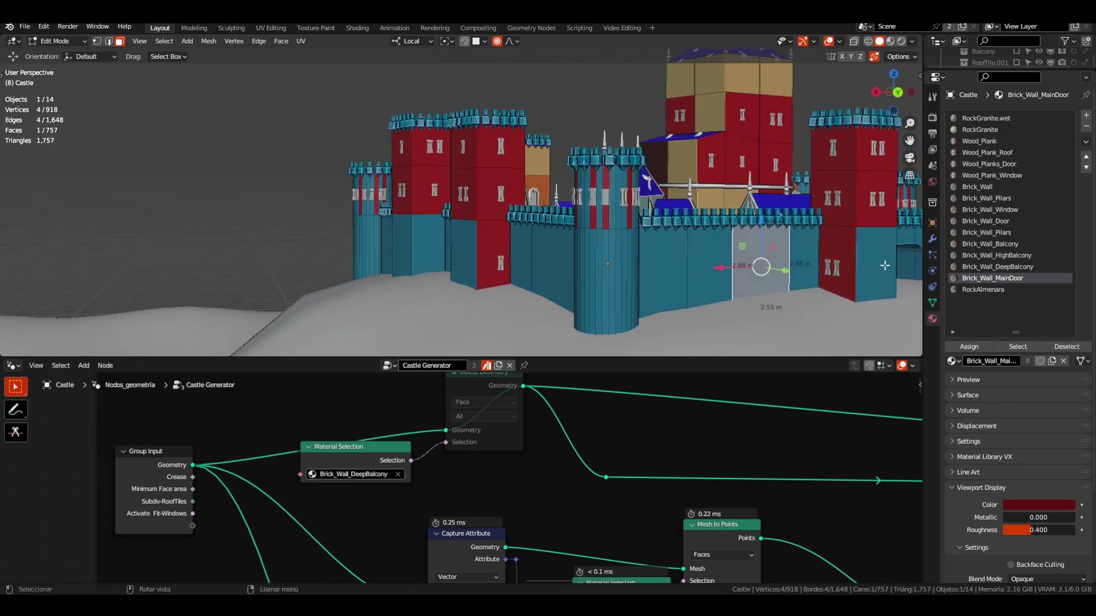
{"action": "left_click", "coordinate": [968, 346]}
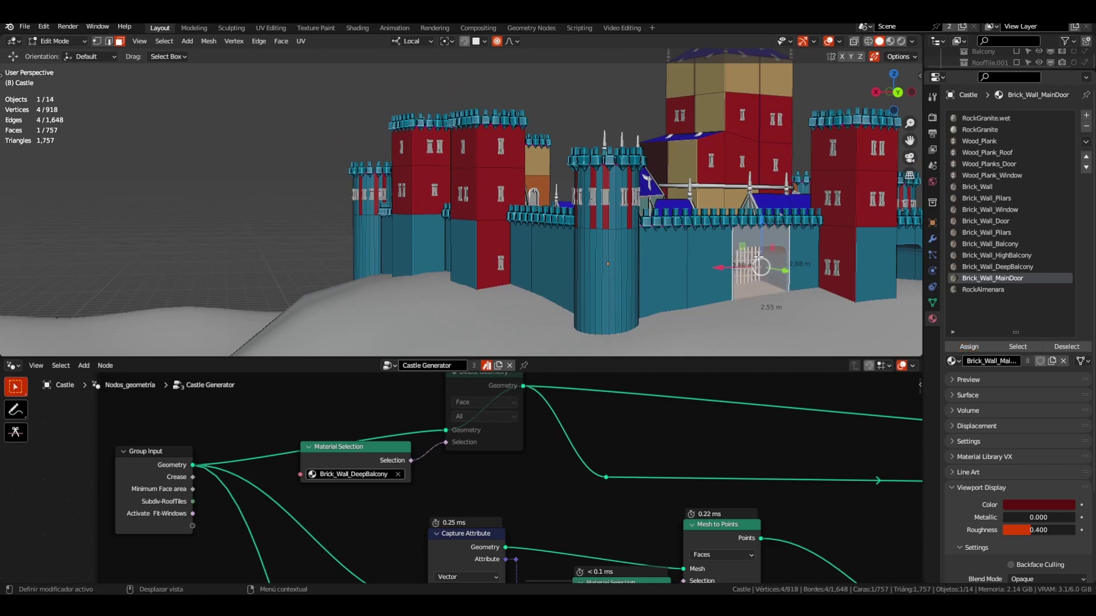
- Inspect the new gate opening and its metal grid in the outer wall from several angles
{"action": "scroll", "coordinate": [742, 264], "scroll_direction": "up", "scroll_amount": 6}
{"action": "middle_click_drag", "start_coordinate": [729, 265], "coordinate": [442, 281]}
{"action": "middle_click_drag", "start_coordinate": [586, 298], "coordinate": [655, 289]}
{"action": "scroll", "coordinate": [609, 294], "scroll_direction": "up", "scroll_amount": 2}
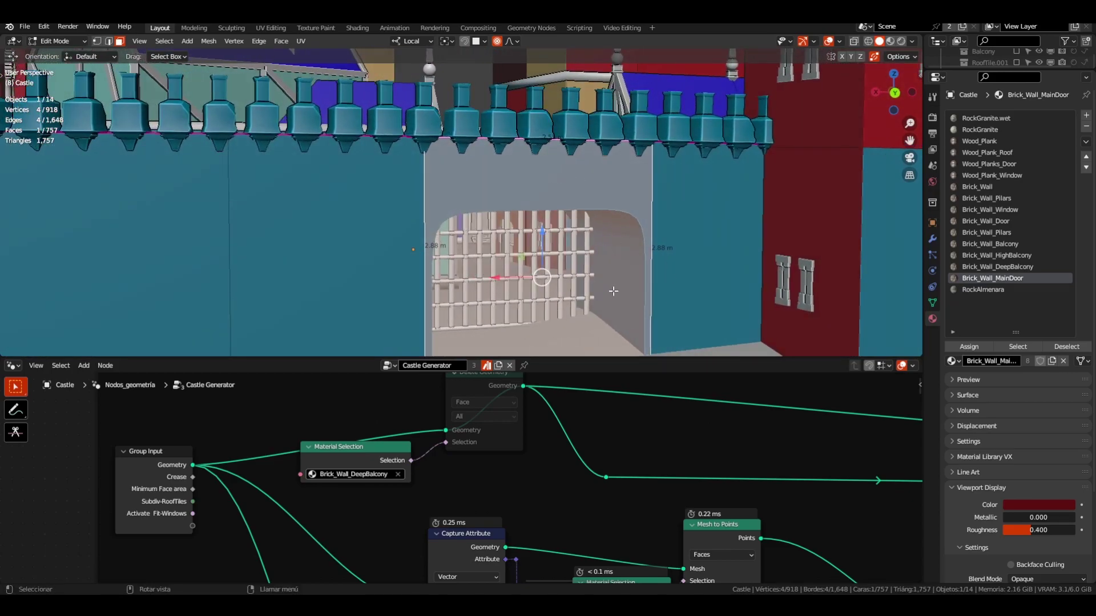
{"action": "middle_click_drag", "start_coordinate": [598, 258], "coordinate": [546, 276]}
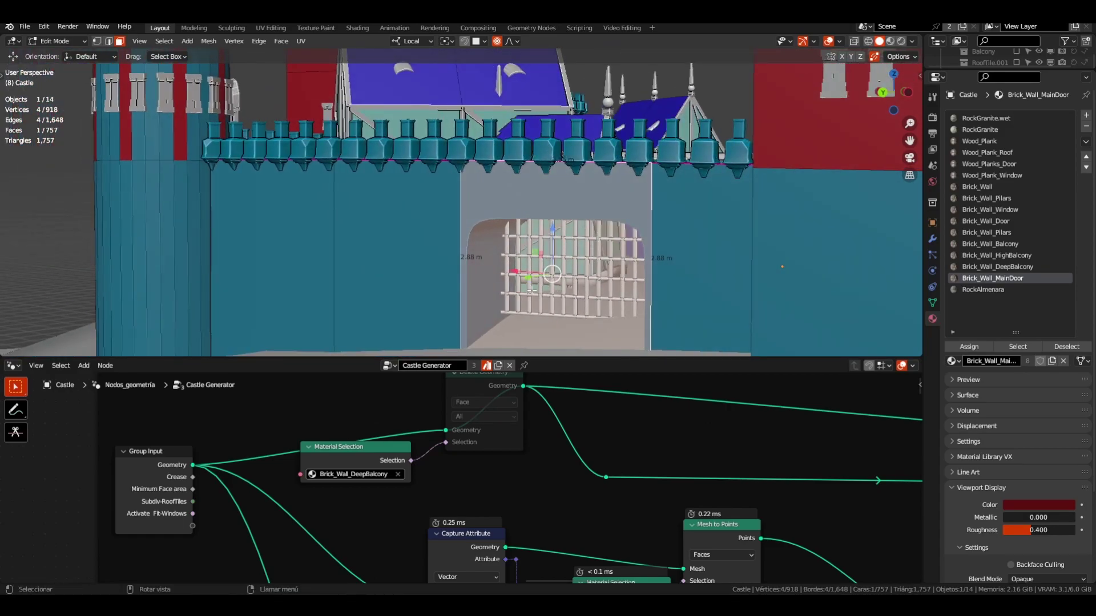
{"action": "scroll", "coordinate": [531, 273], "scroll_direction": "down", "scroll_amount": 1}
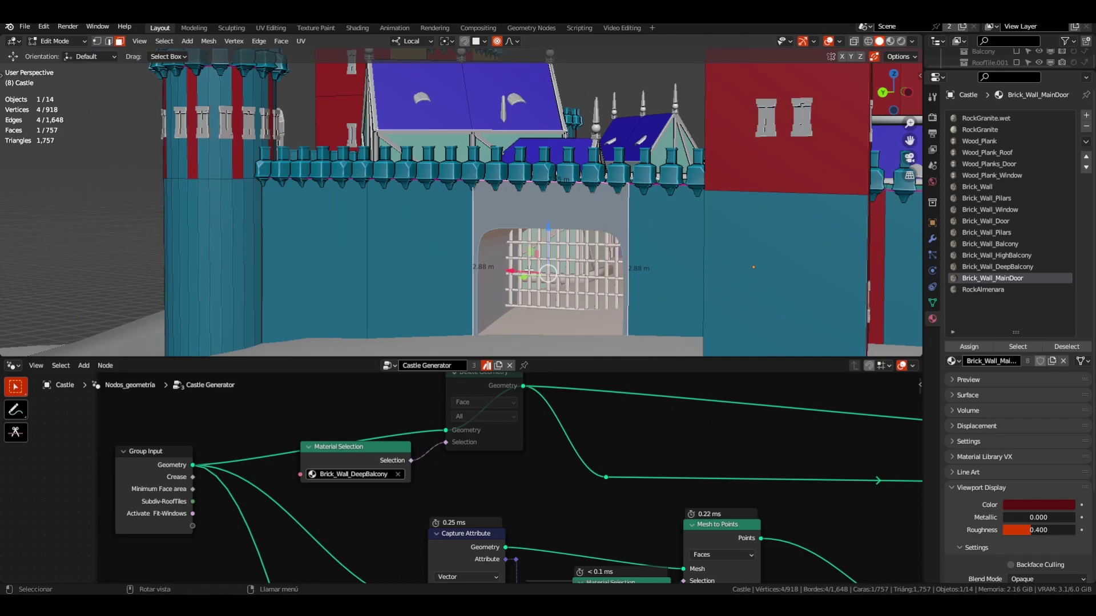
{"action": "middle_click_drag", "start_coordinate": [530, 271], "coordinate": [563, 249]}
{"action": "scroll", "coordinate": [565, 285], "scroll_direction": "down", "scroll_amount": 1}
{"action": "middle_click_drag", "start_coordinate": [517, 282], "coordinate": [474, 284]}
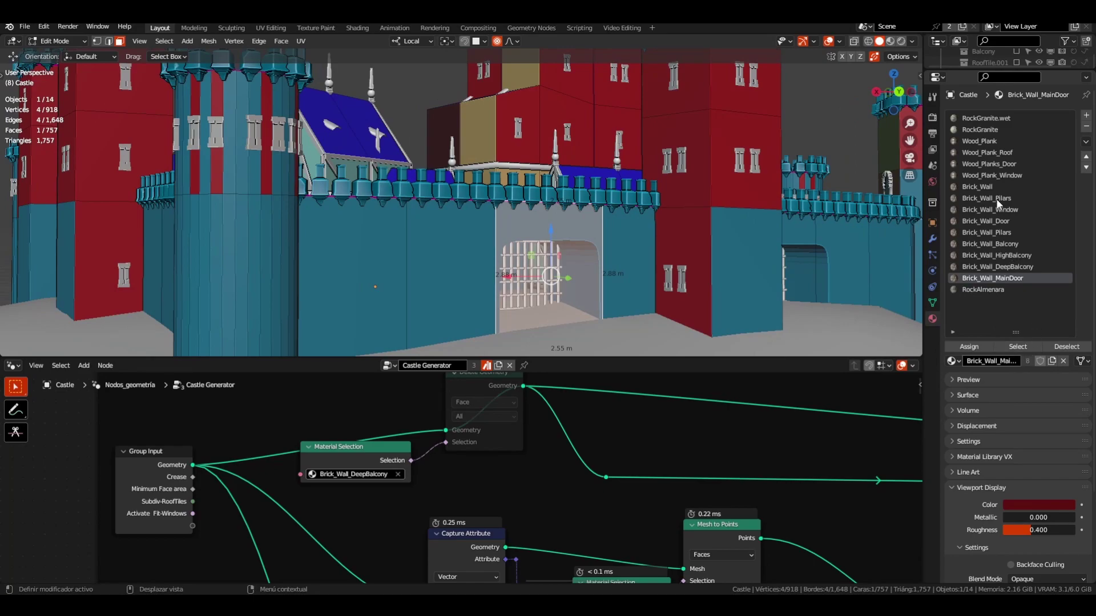
{"action": "scroll", "coordinate": [432, 224], "scroll_direction": "down", "scroll_amount": 1}
- Shift the Normal node slightly farther away from the Capture Attribute node in the Castle Main Door frame
{"action": "scroll", "coordinate": [434, 459], "scroll_direction": "down", "scroll_amount": 6}
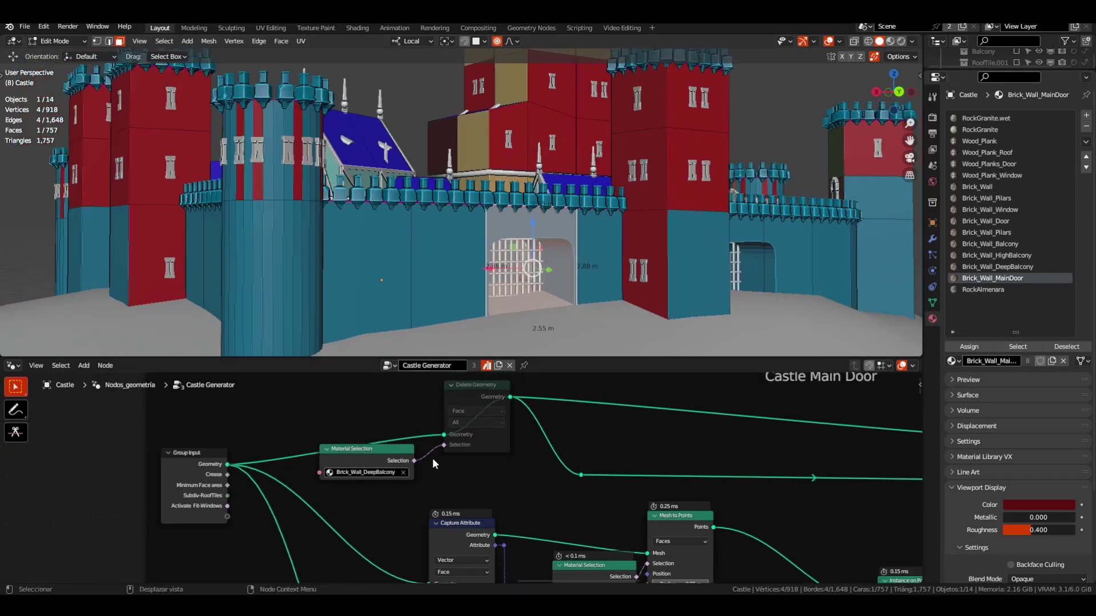
{"action": "middle_click_drag", "start_coordinate": [475, 495], "coordinate": [427, 457]}
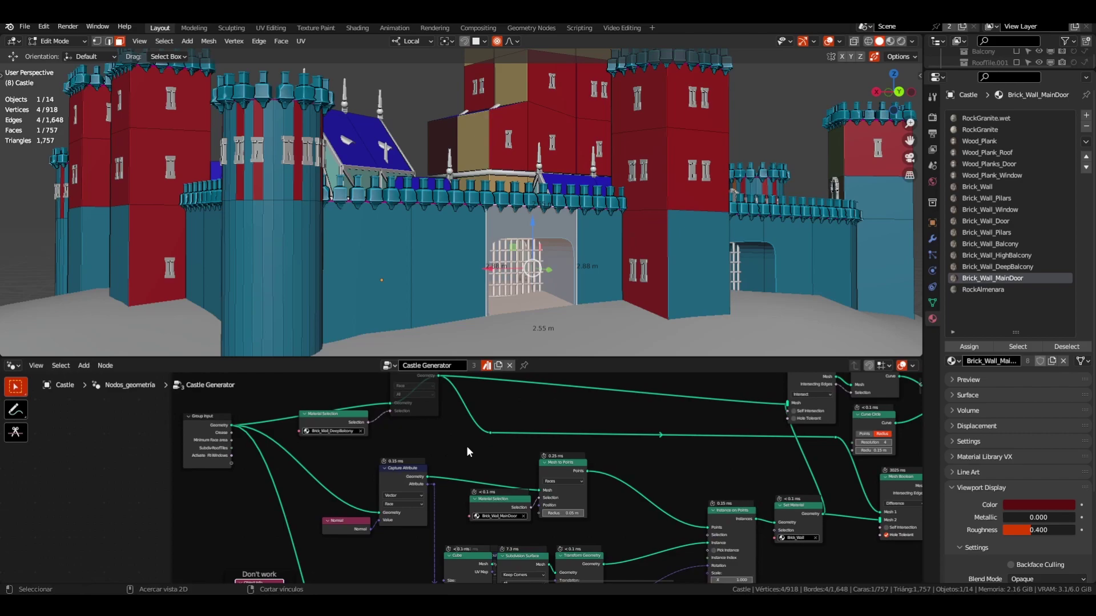
{"action": "key", "text": "ctrl+space"}
{"action": "middle_click_drag", "start_coordinate": [550, 399], "coordinate": [436, 307]}
{"action": "scroll", "coordinate": [376, 271], "scroll_direction": "up", "scroll_amount": 2}
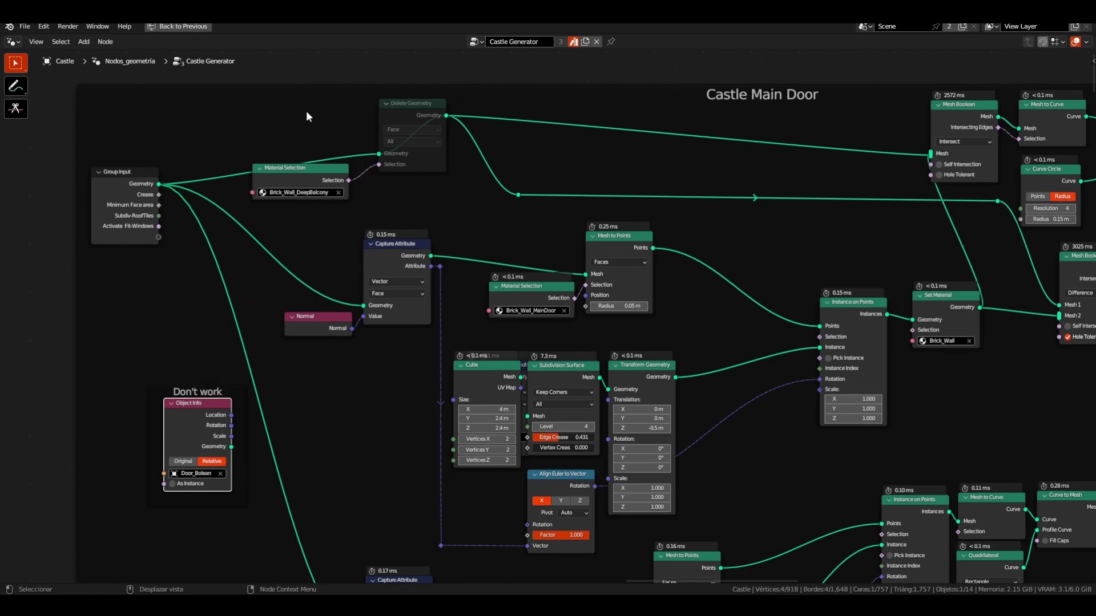
{"action": "middle_click_drag", "start_coordinate": [322, 200], "coordinate": [344, 210], "text": "shift"}
{"action": "scroll", "coordinate": [314, 181], "scroll_direction": "up", "scroll_amount": 3}
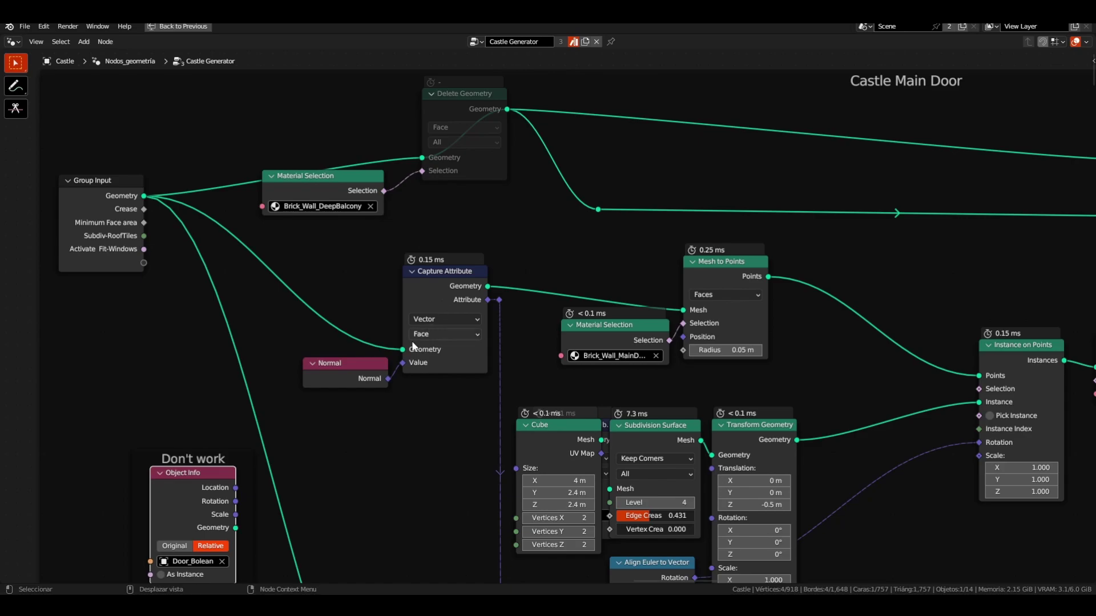
{"action": "left_click_drag", "start_coordinate": [371, 364], "coordinate": [347, 359]}
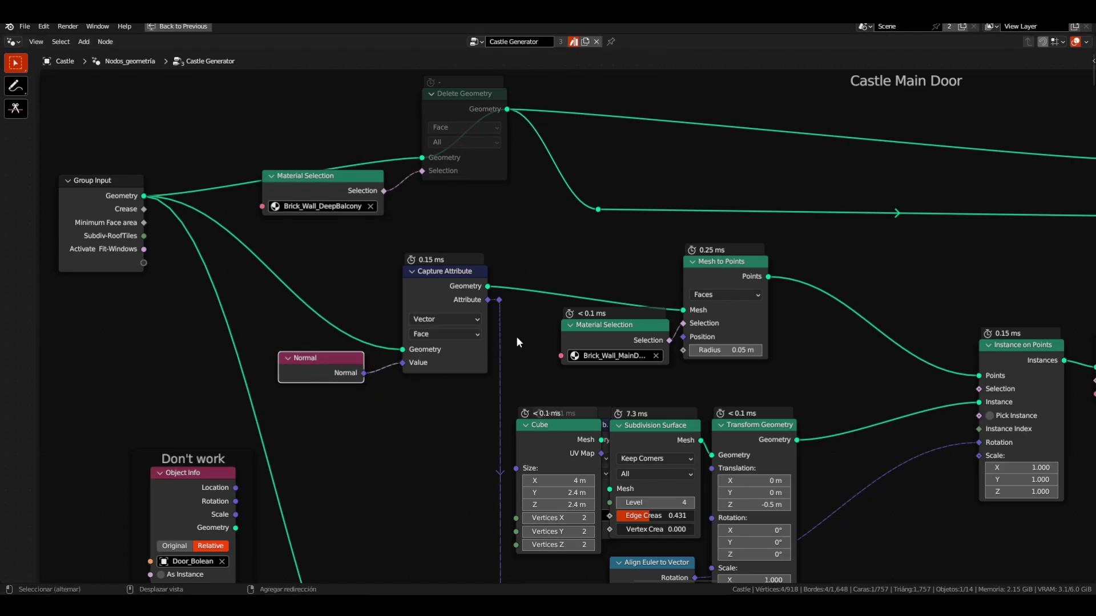
- Examine the Mesh to Points node with its Brick_Wall_MainDoor material selection, and view the matching door face on the castle
{"action": "middle_click_drag", "start_coordinate": [515, 336], "coordinate": [449, 334]}
{"action": "key", "text": "ctrl+space"}
{"action": "middle_click_drag", "start_coordinate": [420, 504], "coordinate": [359, 509]}
{"action": "left_click_drag", "start_coordinate": [509, 449], "coordinate": [510, 436]}
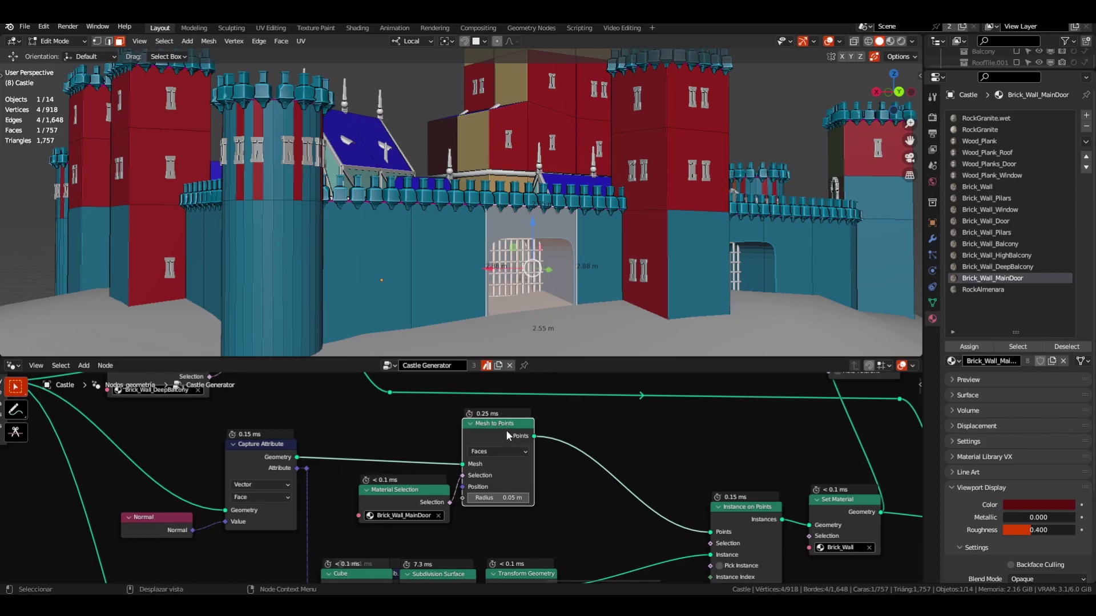
{"action": "middle_click_drag", "start_coordinate": [228, 447], "coordinate": [337, 484]}
{"action": "middle_click_drag", "start_coordinate": [581, 474], "coordinate": [483, 432]}
{"action": "scroll", "coordinate": [469, 492], "scroll_direction": "up", "scroll_amount": 3}
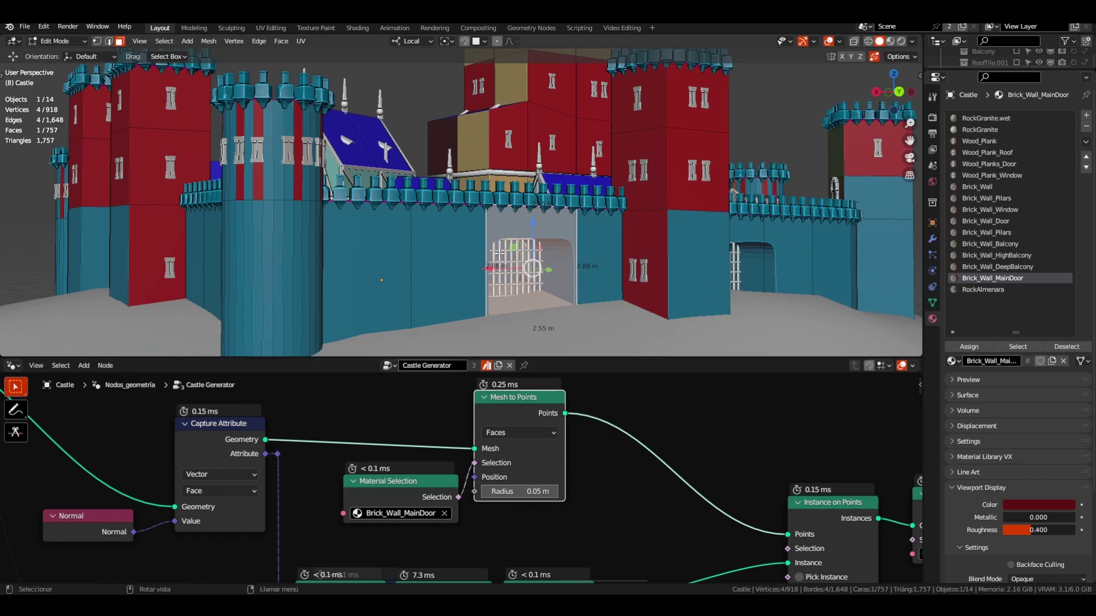
{"action": "middle_click_drag", "start_coordinate": [500, 271], "coordinate": [774, 265]}
{"action": "middle_click_drag", "start_coordinate": [643, 265], "coordinate": [176, 259]}
{"action": "scroll", "coordinate": [451, 256], "scroll_direction": "down", "scroll_amount": 3}
{"action": "middle_click_drag", "start_coordinate": [451, 255], "coordinate": [377, 251]}
{"action": "scroll", "coordinate": [656, 505], "scroll_direction": "down", "scroll_amount": 3}
- Enlarge the node editor and select the Instance on Points node that receives the door points
{"action": "middle_click_drag", "start_coordinate": [659, 498], "coordinate": [463, 479], "text": "shift"}
{"action": "left_click_drag", "start_coordinate": [548, 358], "coordinate": [561, 163]}
{"action": "scroll", "coordinate": [495, 455], "scroll_direction": "up", "scroll_amount": 3}
{"action": "middle_click_drag", "start_coordinate": [477, 359], "coordinate": [447, 328]}
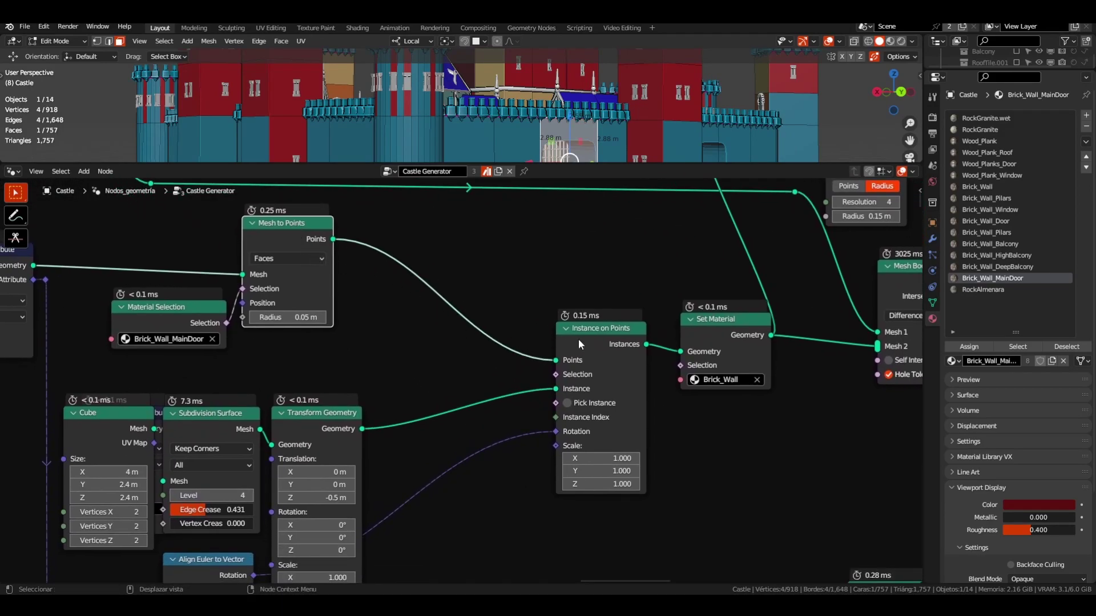
{"action": "left_click", "coordinate": [597, 327]}
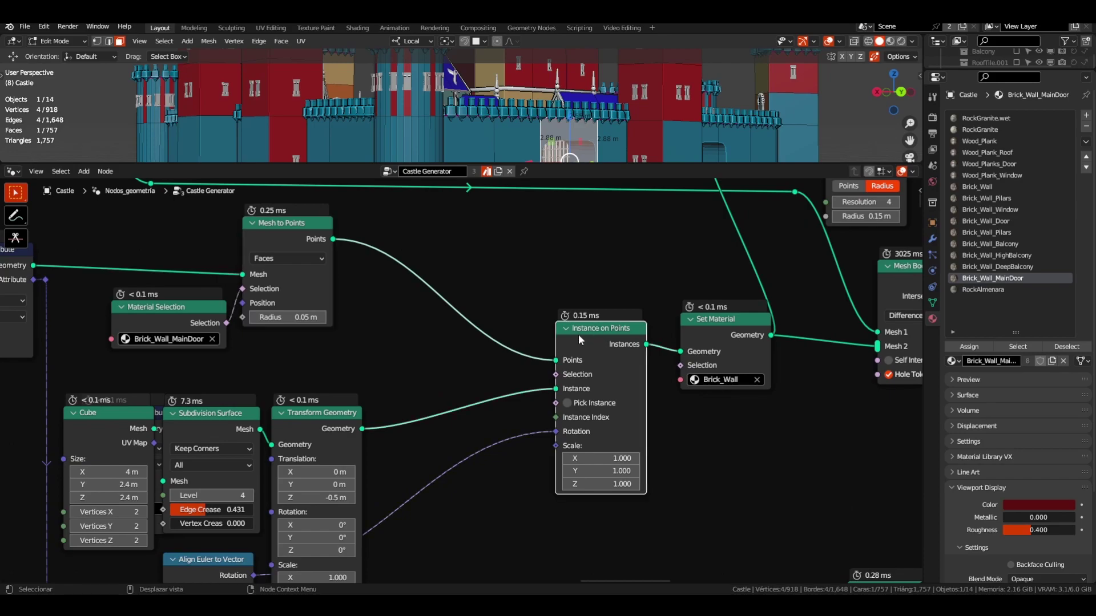
- Spread the Cube and Store Named Attribute nodes apart so they no longer overlap, and select the Subdivision Surface node
{"action": "scroll", "coordinate": [560, 307], "scroll_direction": "down", "scroll_amount": 1}
{"action": "middle_click_drag", "start_coordinate": [419, 383], "coordinate": [627, 345]}
{"action": "mouse_move", "coordinate": [339, 364]}
{"action": "left_mouse_down"}
{"action": "mouse_move", "coordinate": [149, 358]}
{"action": "mouse_move", "coordinate": [339, 362]}
{"action": "left_mouse_up"}
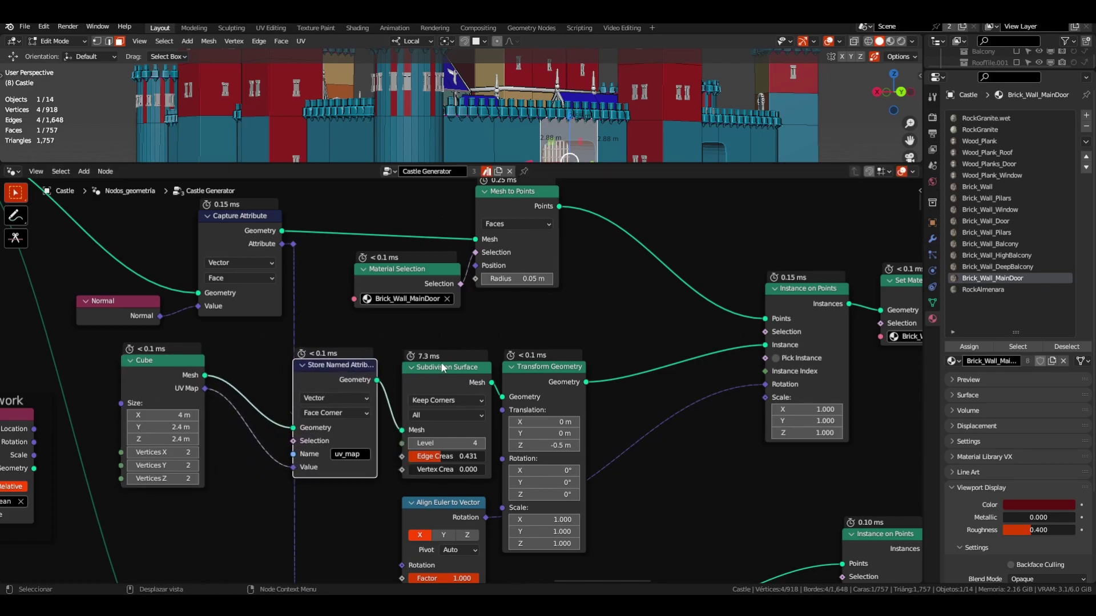
{"action": "left_click_drag", "start_coordinate": [441, 364], "coordinate": [441, 362]}
- Enlarge the 3D viewport and inspect the rounded corners of the gate opening in the wall
{"action": "scroll", "coordinate": [632, 365], "scroll_direction": "down", "scroll_amount": 2}
{"action": "middle_click_drag", "start_coordinate": [371, 382], "coordinate": [466, 387], "text": "shift"}
{"action": "left_click_drag", "start_coordinate": [585, 165], "coordinate": [585, 267]}
{"action": "middle_click_drag", "start_coordinate": [464, 365], "coordinate": [358, 380]}
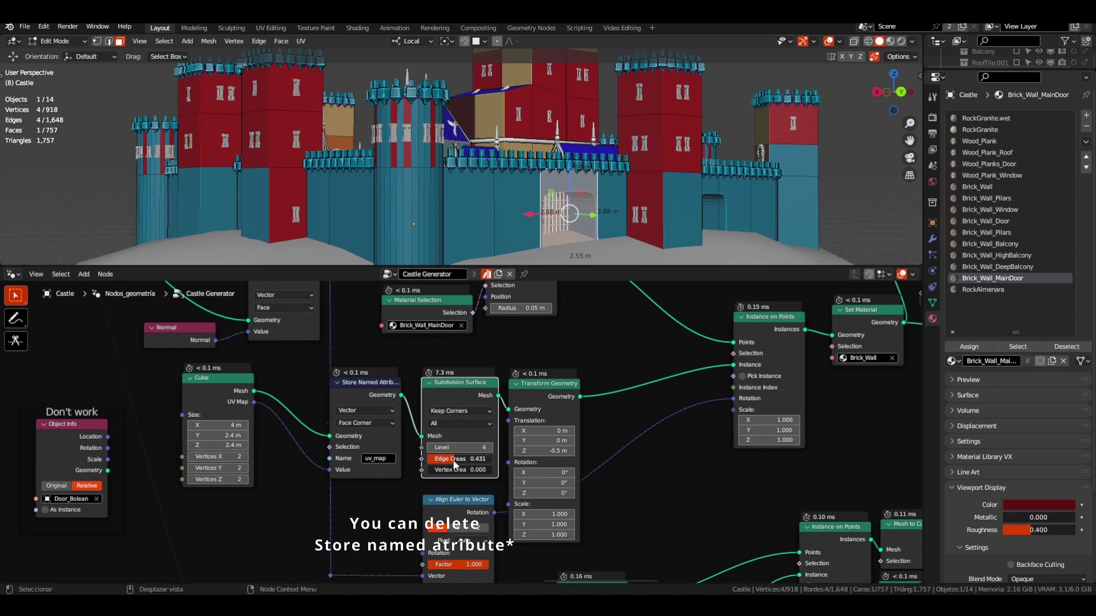
{"action": "middle_click_drag", "start_coordinate": [577, 217], "coordinate": [542, 216]}
{"action": "scroll", "coordinate": [542, 214], "scroll_direction": "up", "scroll_amount": 6}
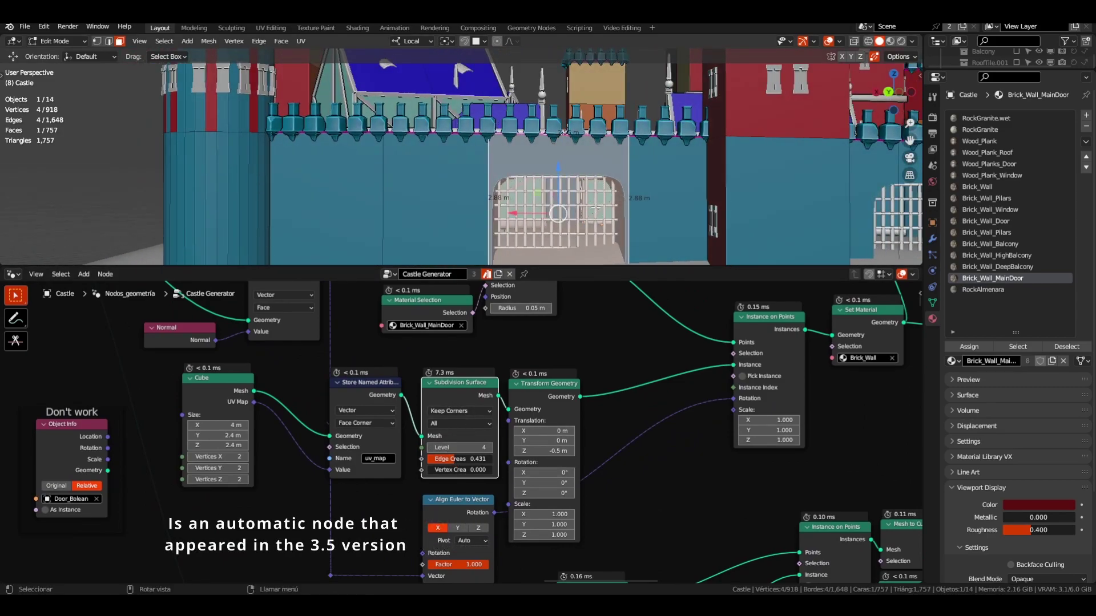
{"action": "scroll", "coordinate": [590, 206], "scroll_direction": "down", "scroll_amount": 2}
{"action": "middle_click_drag", "start_coordinate": [591, 206], "coordinate": [619, 205]}
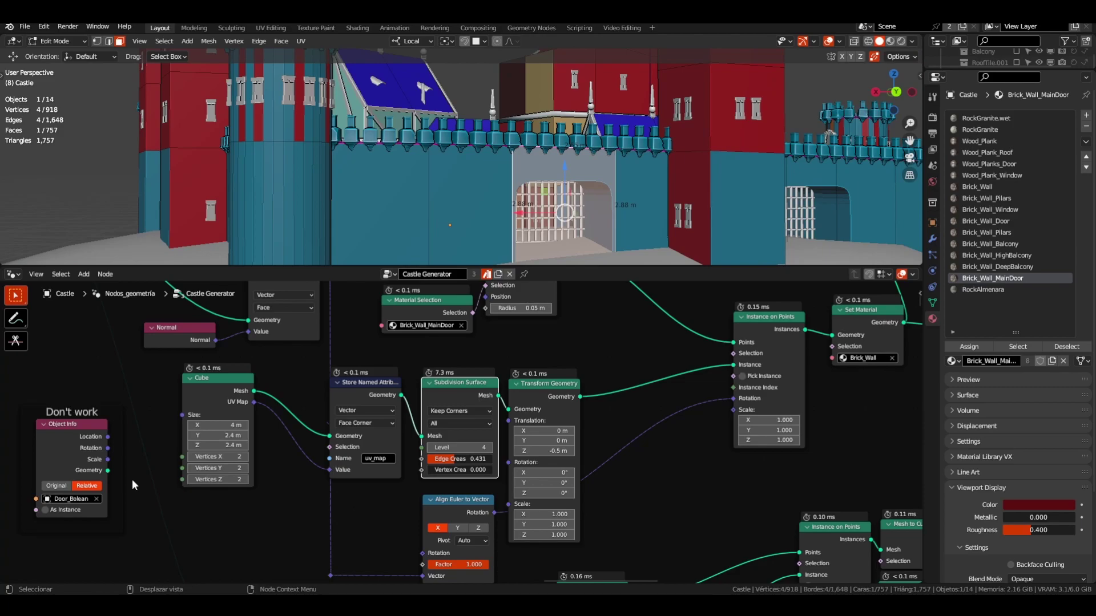
- Connect the Geometry output of the Door_Bolean Object Info node to the Transform Geometry node and check the wall
{"action": "middle_click_drag", "start_coordinate": [132, 480], "coordinate": [113, 476]}
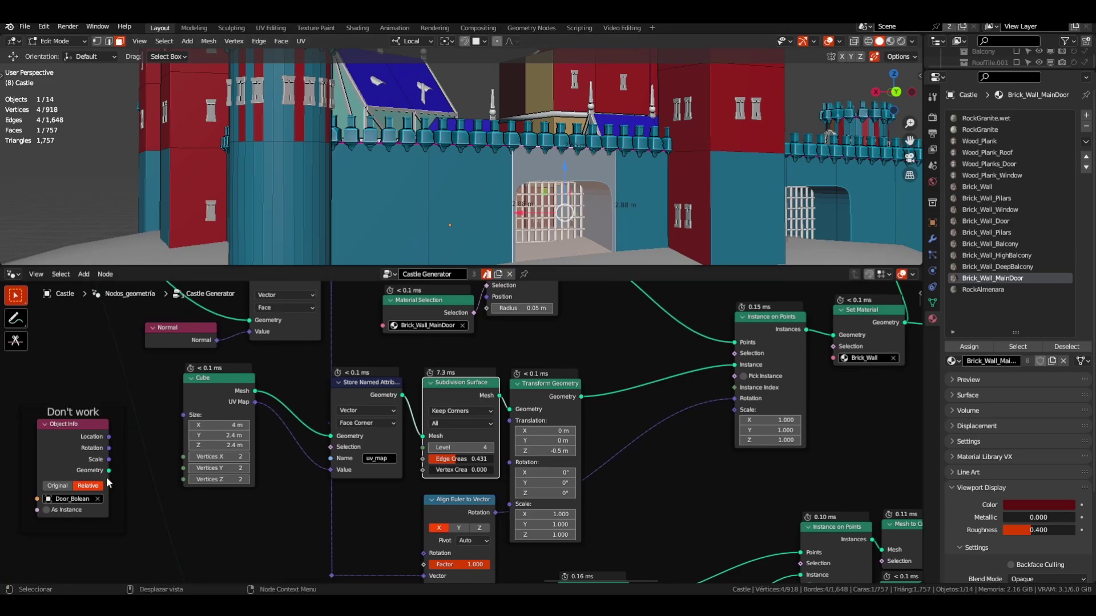
{"action": "left_click_drag", "start_coordinate": [108, 471], "coordinate": [515, 409]}
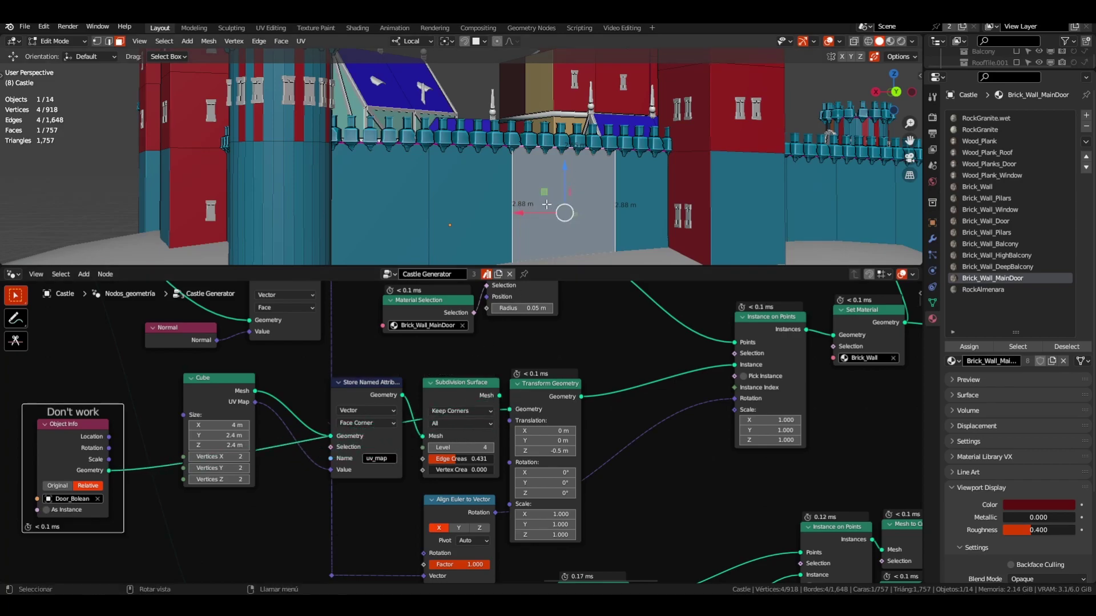
{"action": "scroll", "coordinate": [557, 206], "scroll_direction": "down", "scroll_amount": 3}
{"action": "middle_click_drag", "start_coordinate": [548, 206], "coordinate": [414, 197]}
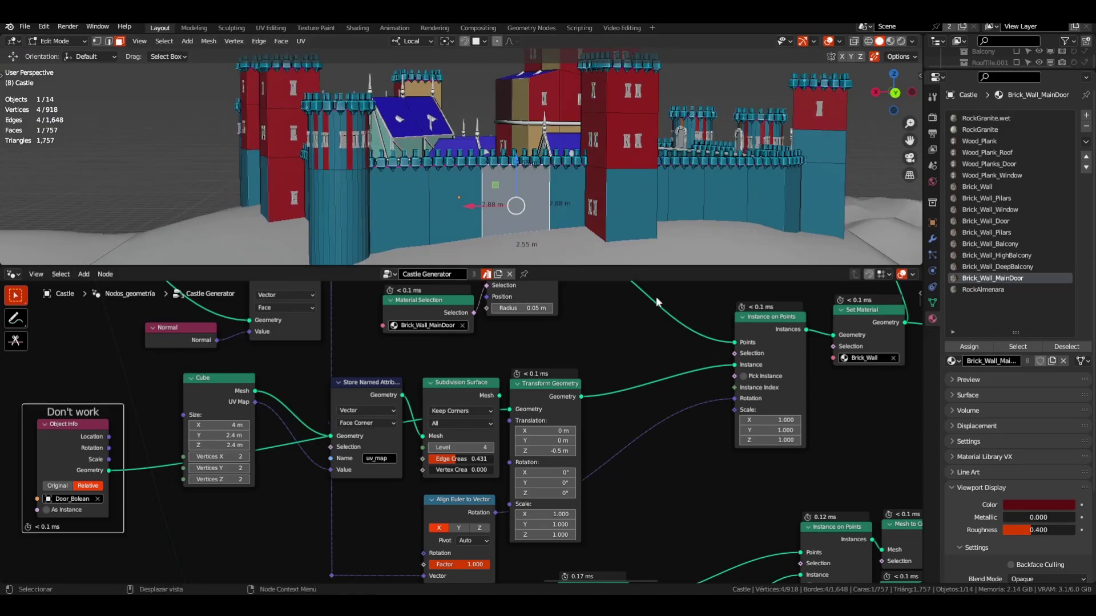
- Enlarge the outliner and select the Door_Bolean object
{"action": "left_click_drag", "start_coordinate": [1032, 69], "coordinate": [1025, 483]}
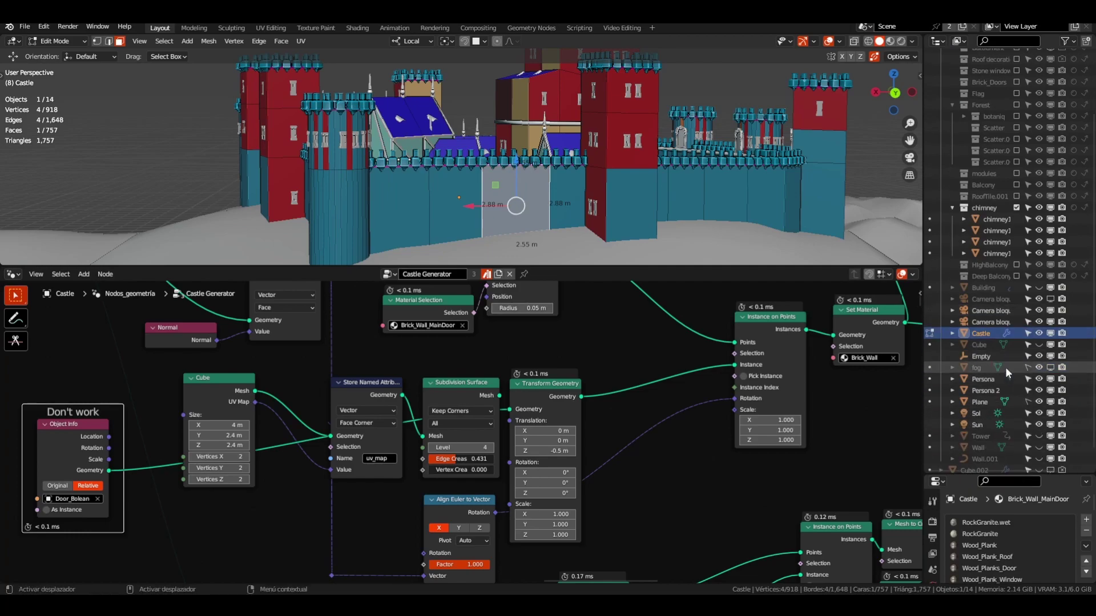
{"action": "scroll", "coordinate": [1005, 364], "scroll_direction": "down", "scroll_amount": 2}
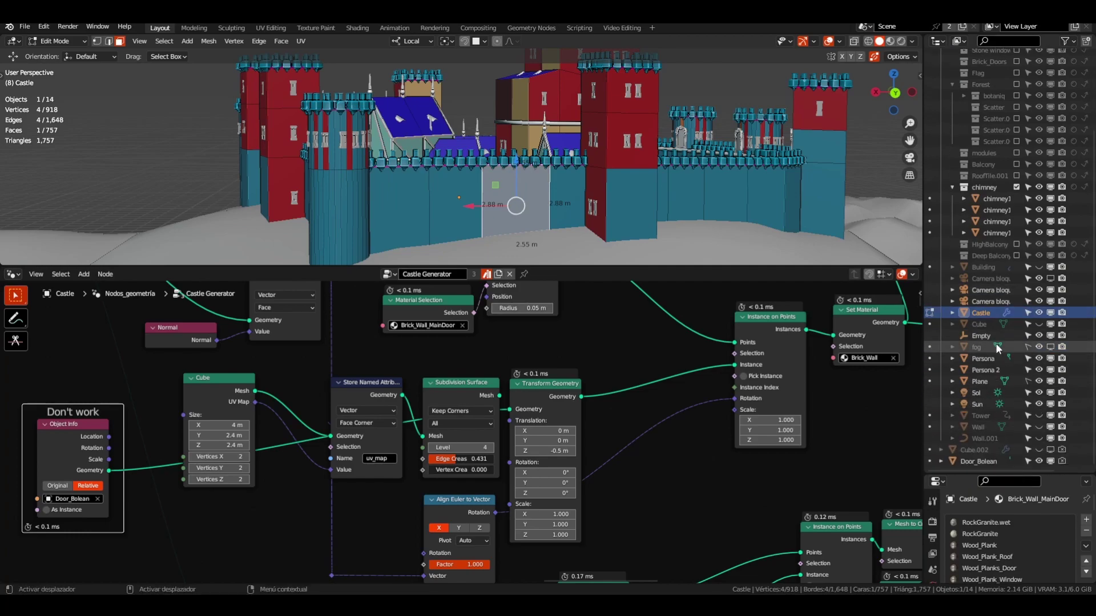
{"action": "left_click", "coordinate": [995, 462]}
- Leave Edit Mode, isolate Door_Bolean in local view to inspect its shape, and return to the full scene
{"action": "scroll", "coordinate": [673, 188], "scroll_direction": "down", "scroll_amount": 5}
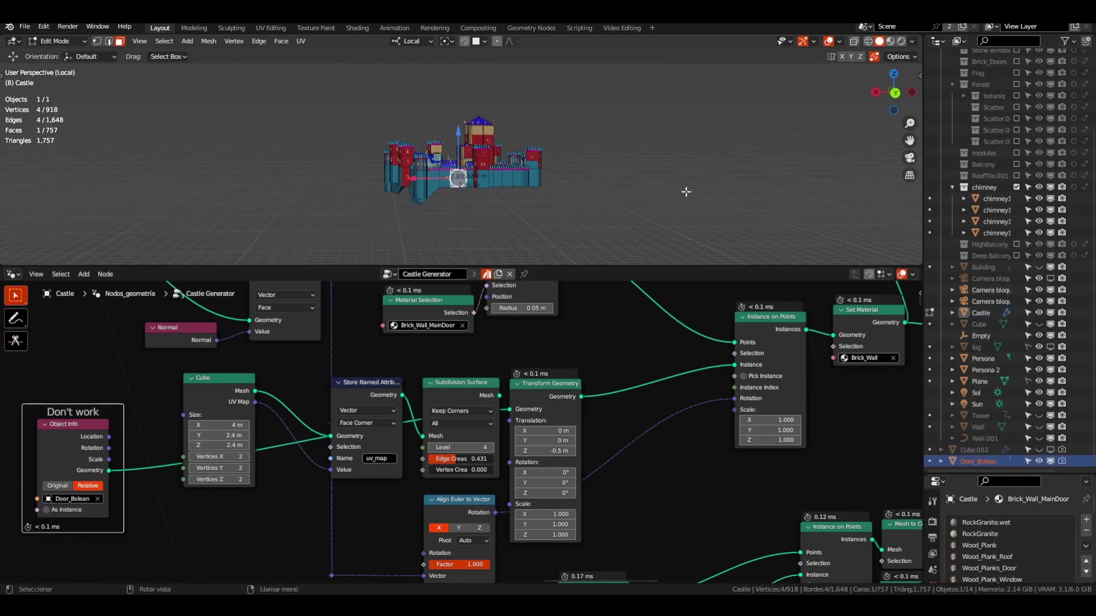
{"action": "scroll", "coordinate": [624, 176], "scroll_direction": "up", "scroll_amount": 5}
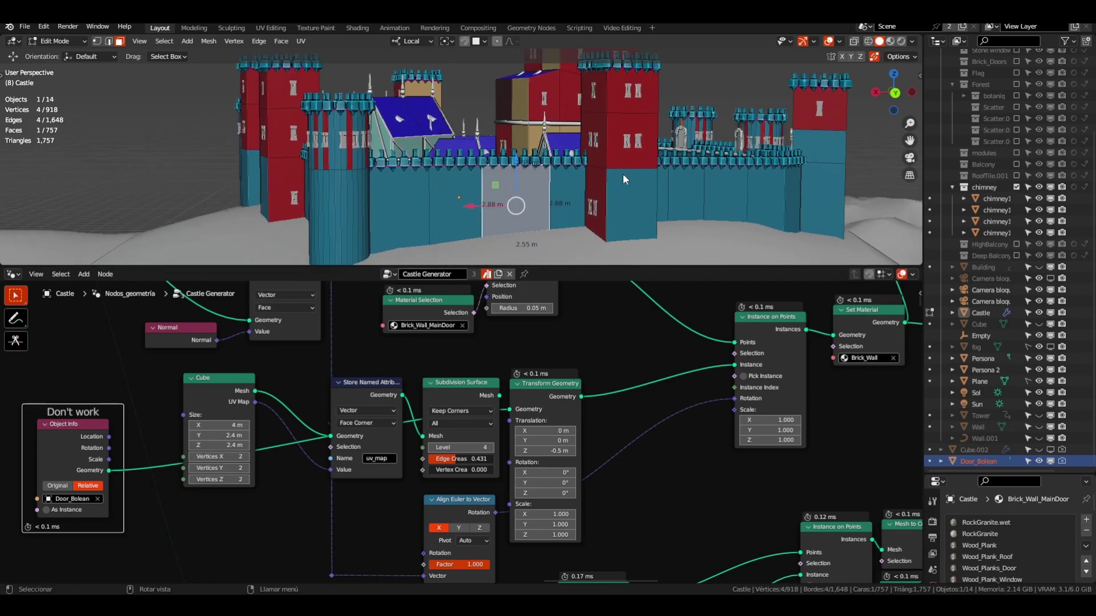
{"action": "key", "text": "Tab"}
{"action": "key", "text": "KP_Divide"}
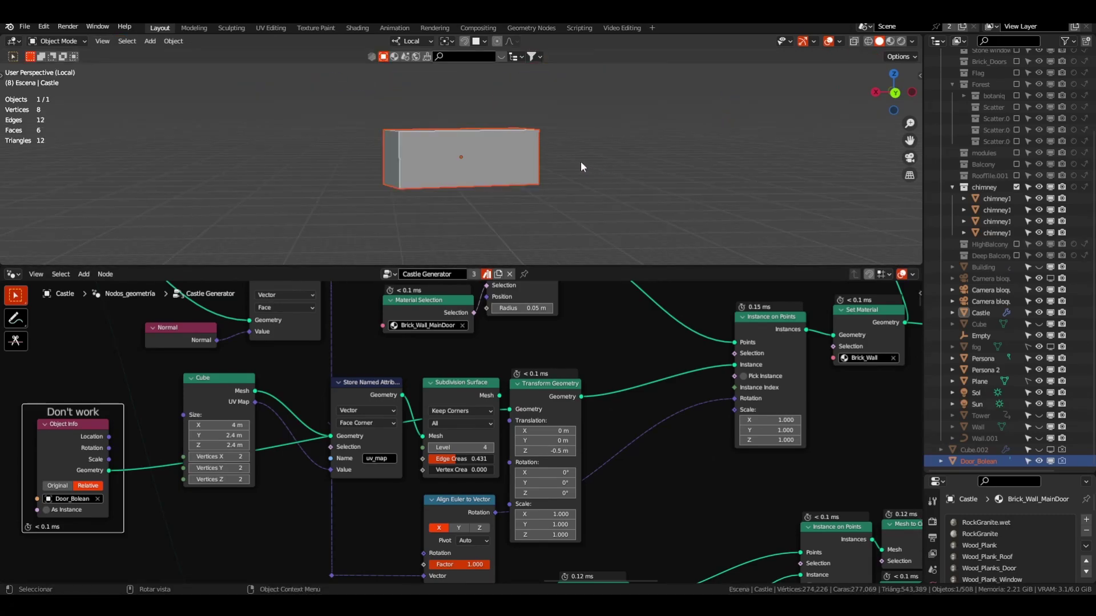
{"action": "middle_click_drag", "start_coordinate": [556, 160], "coordinate": [611, 162]}
{"action": "key", "text": "KP_Divide"}
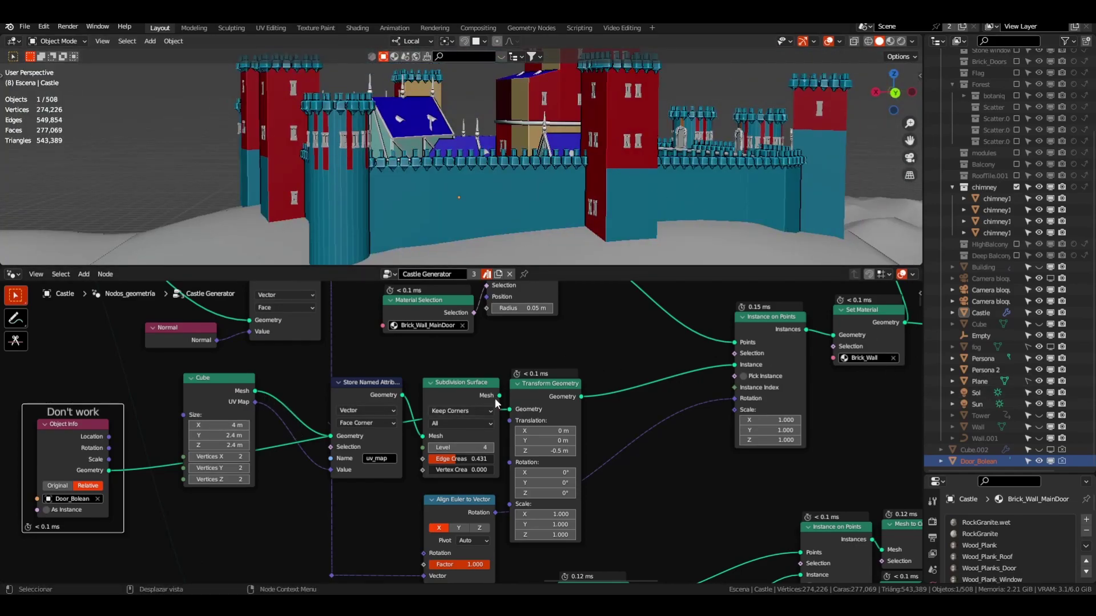
- Reconnect the Subdivision Surface mesh to the Transform Geometry node and space out the Store Named Attribute and Subdivision Surface nodes
{"action": "left_click_drag", "start_coordinate": [499, 396], "coordinate": [505, 399]}
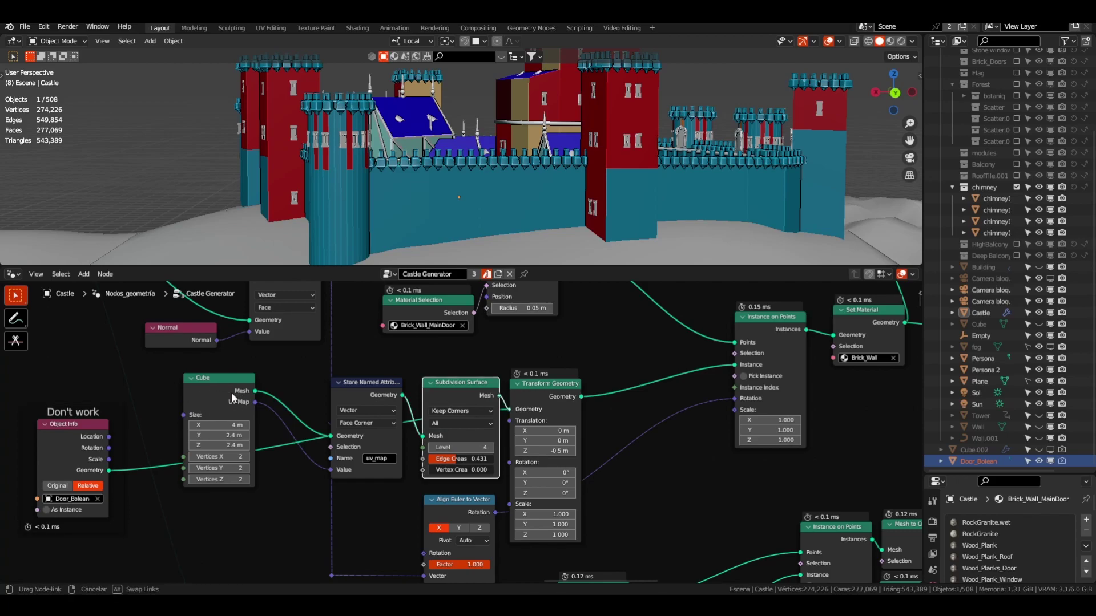
{"action": "left_click_drag", "start_coordinate": [359, 381], "coordinate": [333, 379]}
{"action": "left_click_drag", "start_coordinate": [458, 384], "coordinate": [449, 383]}
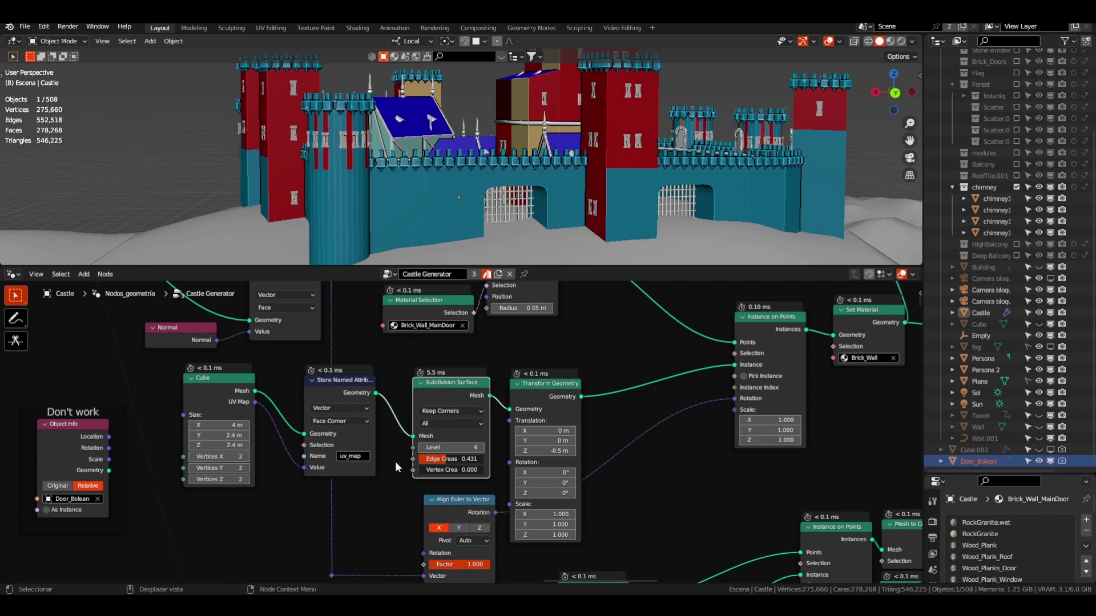
{"action": "middle_click_drag", "start_coordinate": [400, 450], "coordinate": [354, 450]}
{"action": "scroll", "coordinate": [353, 449], "scroll_direction": "up", "scroll_amount": 2}
{"action": "left_click_drag", "start_coordinate": [410, 381], "coordinate": [399, 377]}
- Try Z translations of -0.4 m and -1.3 m on the Transform Geometry node to shift the gate openings vertically
{"action": "middle_click_drag", "start_coordinate": [532, 206], "coordinate": [507, 199]}
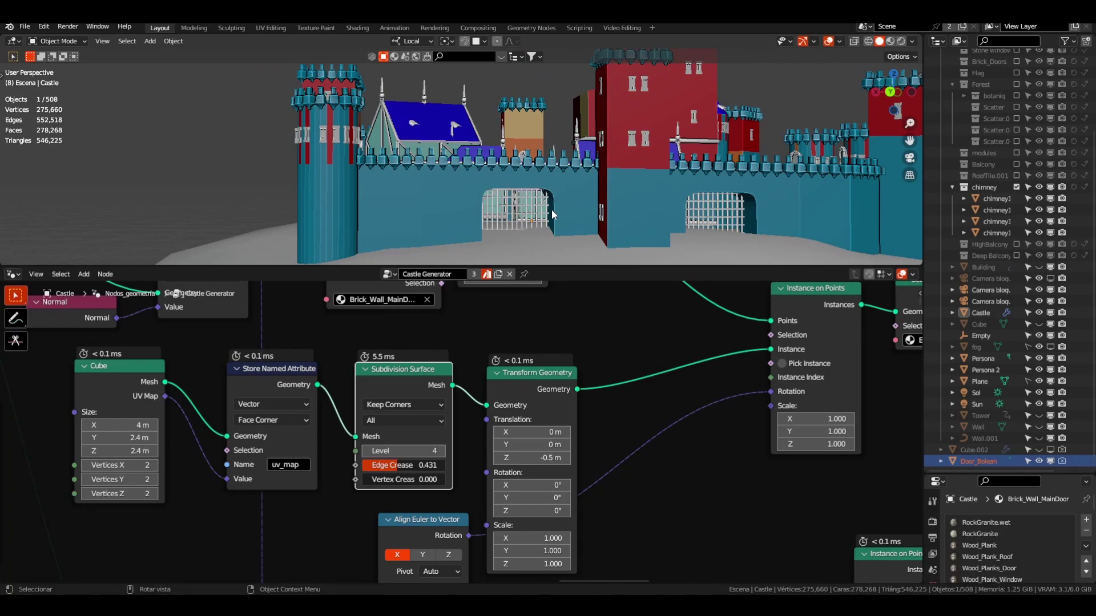
{"action": "scroll", "coordinate": [530, 384], "scroll_direction": "down", "scroll_amount": 4}
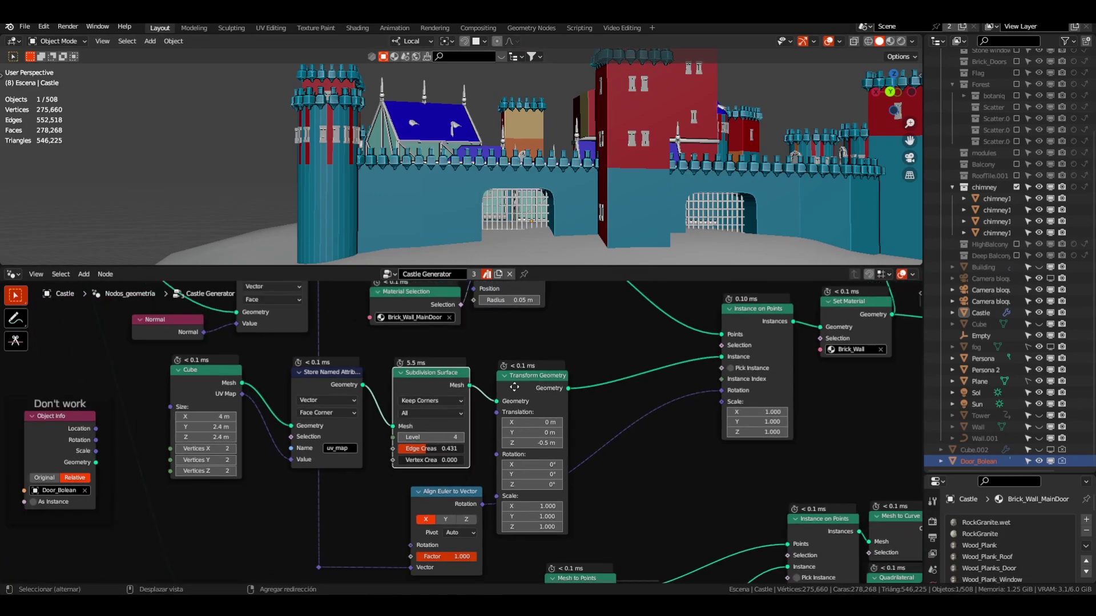
{"action": "scroll", "coordinate": [502, 385], "scroll_direction": "up", "scroll_amount": 3}
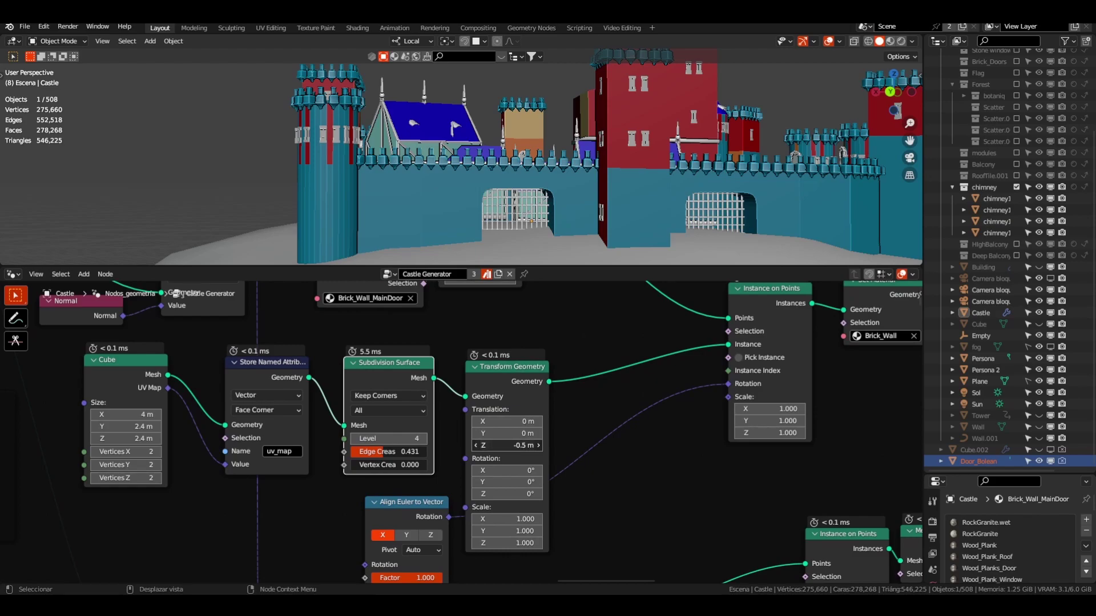
{"action": "left_click_drag", "start_coordinate": [507, 446], "coordinate": [512, 445]}
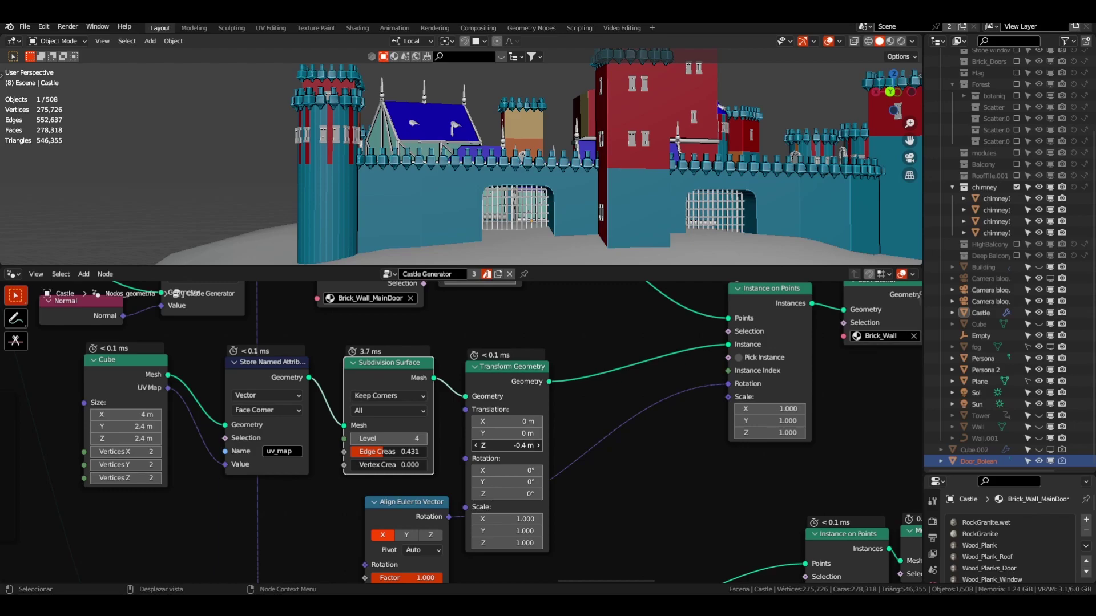
{"action": "left_click_drag", "start_coordinate": [512, 445], "coordinate": [507, 445]}
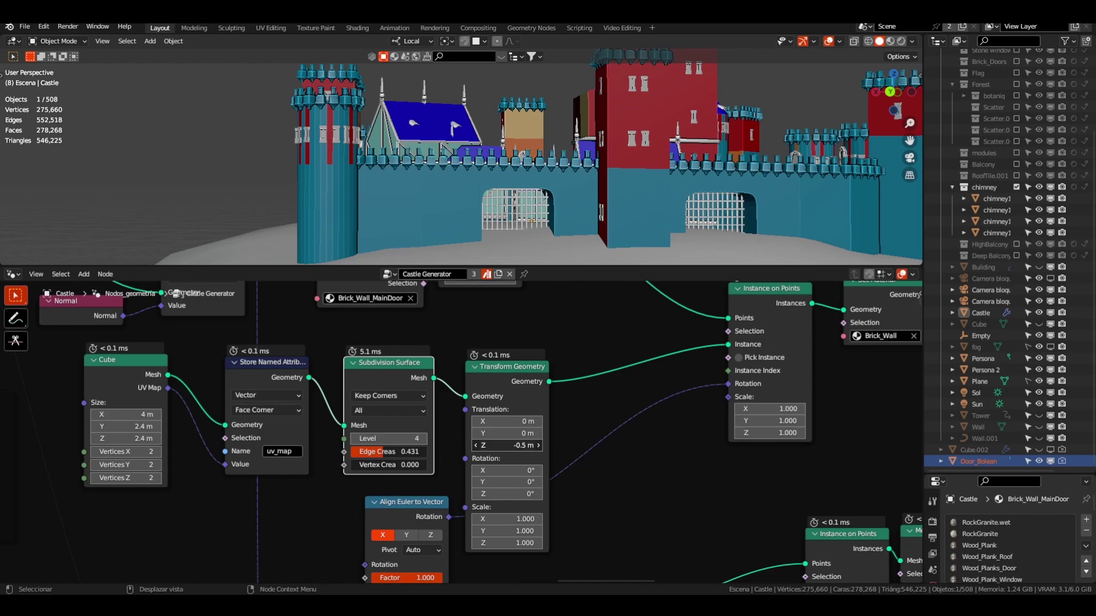
{"action": "left_click_drag", "start_coordinate": [507, 446], "coordinate": [462, 445]}
- Set the Transform Geometry node's Z translation to -0.5 m
{"action": "left_click", "coordinate": [507, 445]}
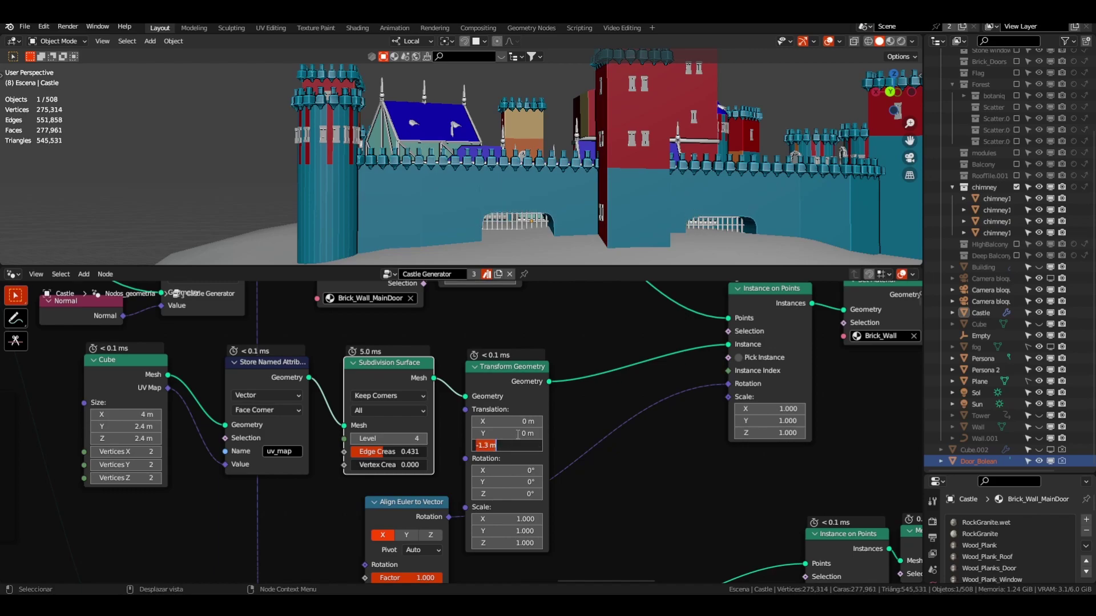
{"action": "type", "text": "0.5"}
{"action": "key", "text": "Return"}
{"action": "left_click", "coordinate": [513, 444]}
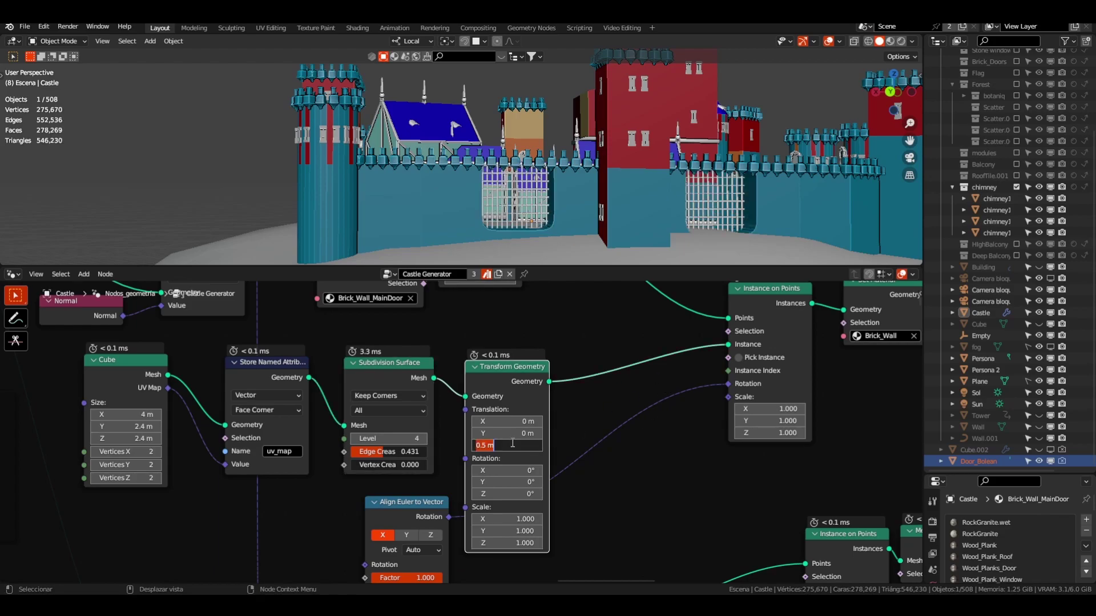
{"action": "left_click", "coordinate": [474, 444]}
{"action": "type", "text": "-"}
{"action": "key", "text": "Return"}
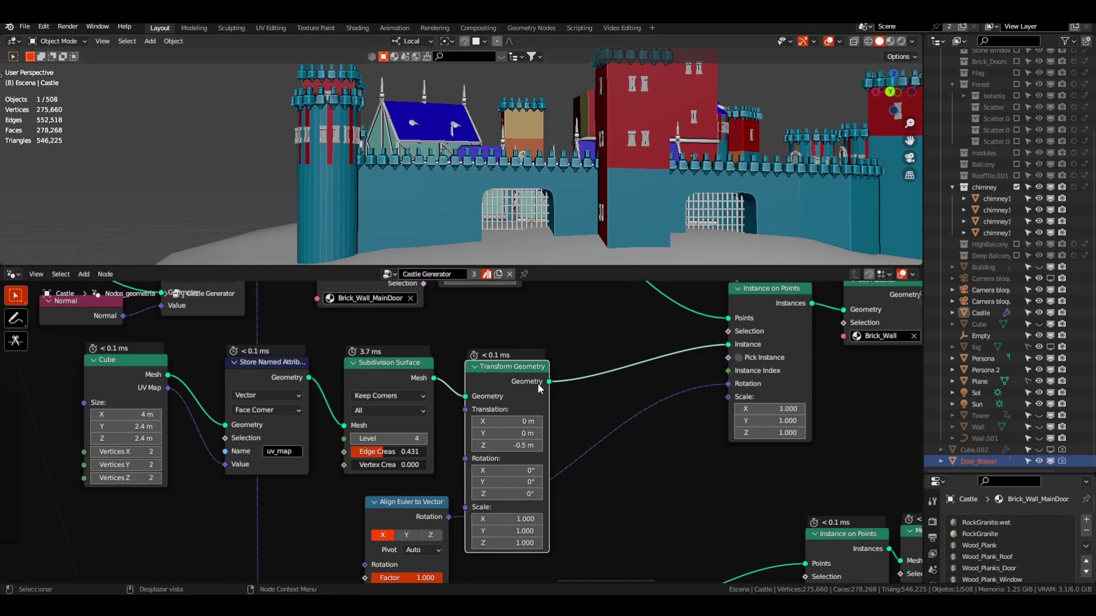
- Trace the captured normal attribute to the Align Euler to Vector node and move that node farther from Transform Geometry
{"action": "scroll", "coordinate": [439, 486], "scroll_direction": "down", "scroll_amount": 3}
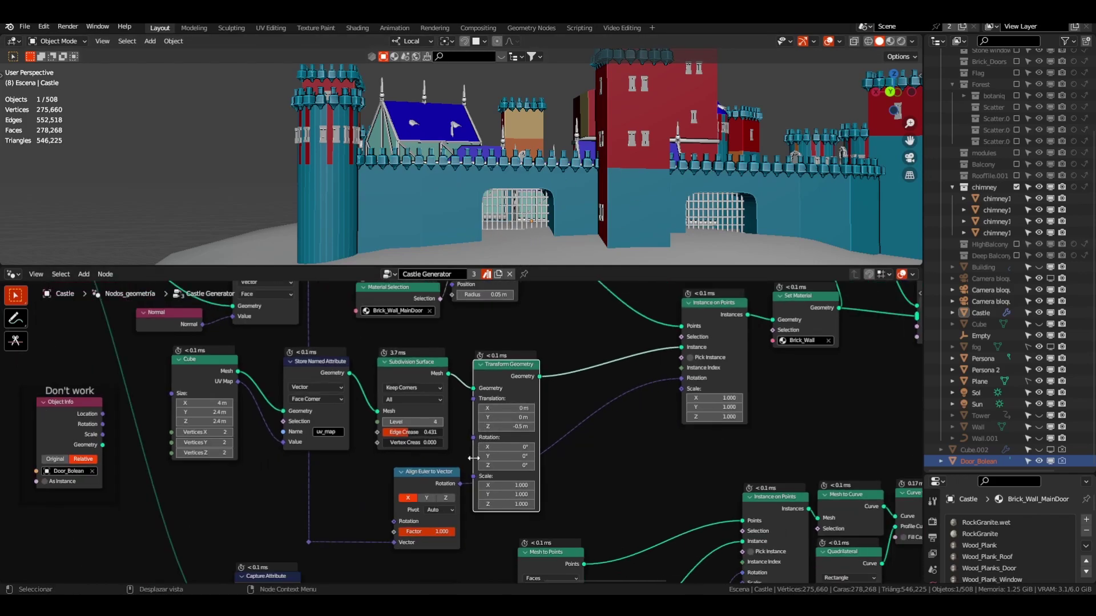
{"action": "middle_click_drag", "start_coordinate": [361, 417], "coordinate": [387, 451]}
{"action": "scroll", "coordinate": [313, 335], "scroll_direction": "up", "scroll_amount": 3}
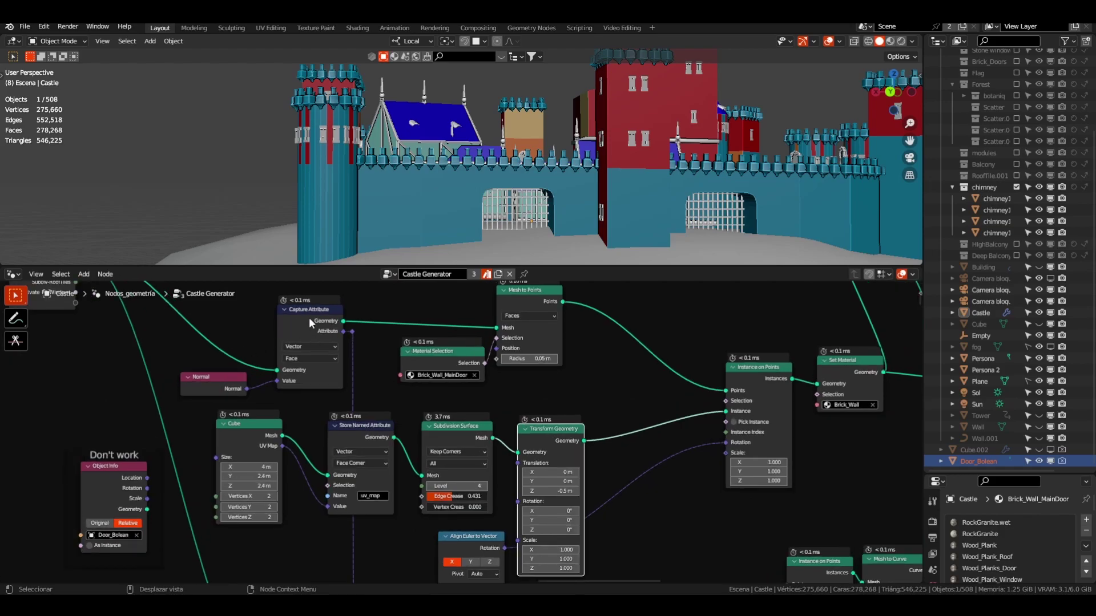
{"action": "middle_click_drag", "start_coordinate": [310, 317], "coordinate": [327, 355]}
{"action": "middle_click_drag", "start_coordinate": [419, 413], "coordinate": [355, 296]}
{"action": "middle_click_drag", "start_coordinate": [403, 495], "coordinate": [366, 436]}
{"action": "scroll", "coordinate": [434, 431], "scroll_direction": "up", "scroll_amount": 4}
{"action": "left_click_drag", "start_coordinate": [433, 425], "coordinate": [380, 422]}
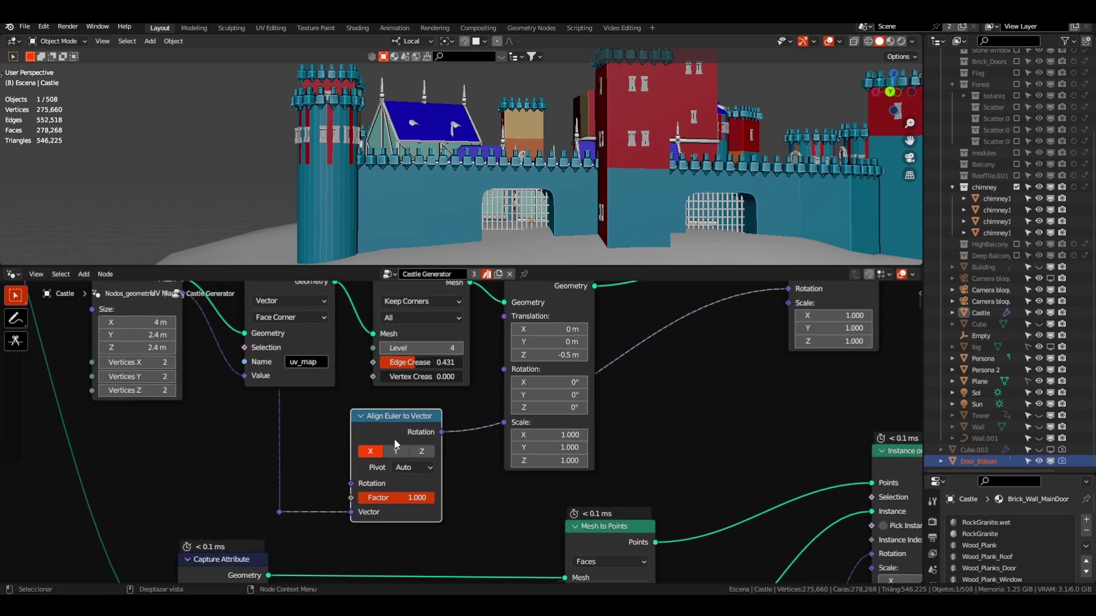
{"action": "scroll", "coordinate": [462, 475], "scroll_direction": "down", "scroll_amount": 3}
{"action": "middle_click_drag", "start_coordinate": [461, 474], "coordinate": [403, 515]}
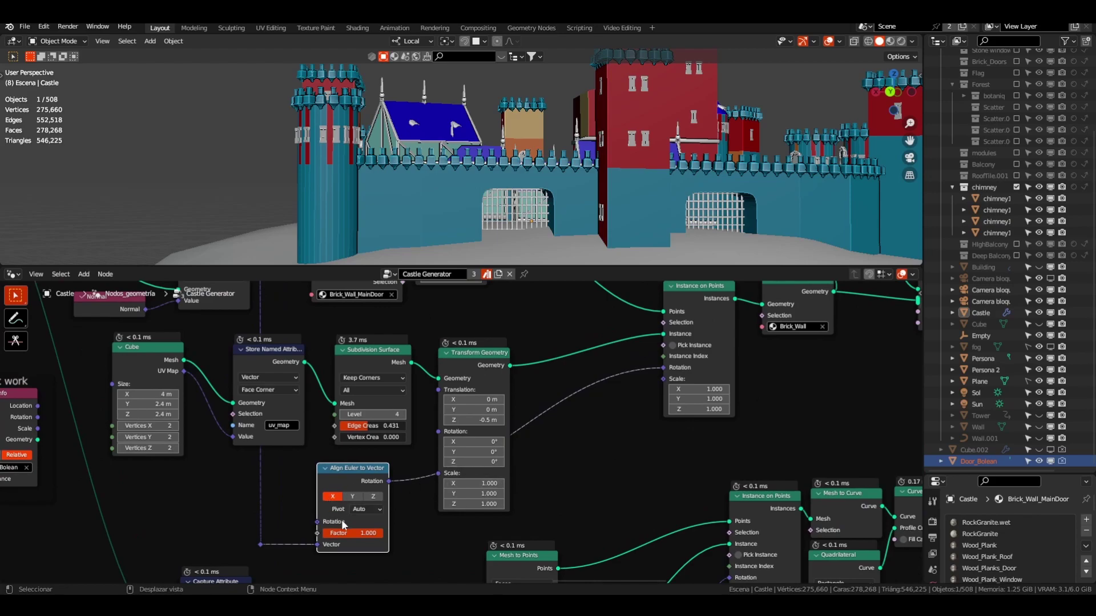
- Examine the nodes from Instance on Points to Mesh Boolean, and switch the viewport to rendered shading to inspect the gate's bricks
{"action": "middle_click_drag", "start_coordinate": [583, 418], "coordinate": [417, 511]}
{"action": "middle_click_drag", "start_coordinate": [521, 462], "coordinate": [472, 457]}
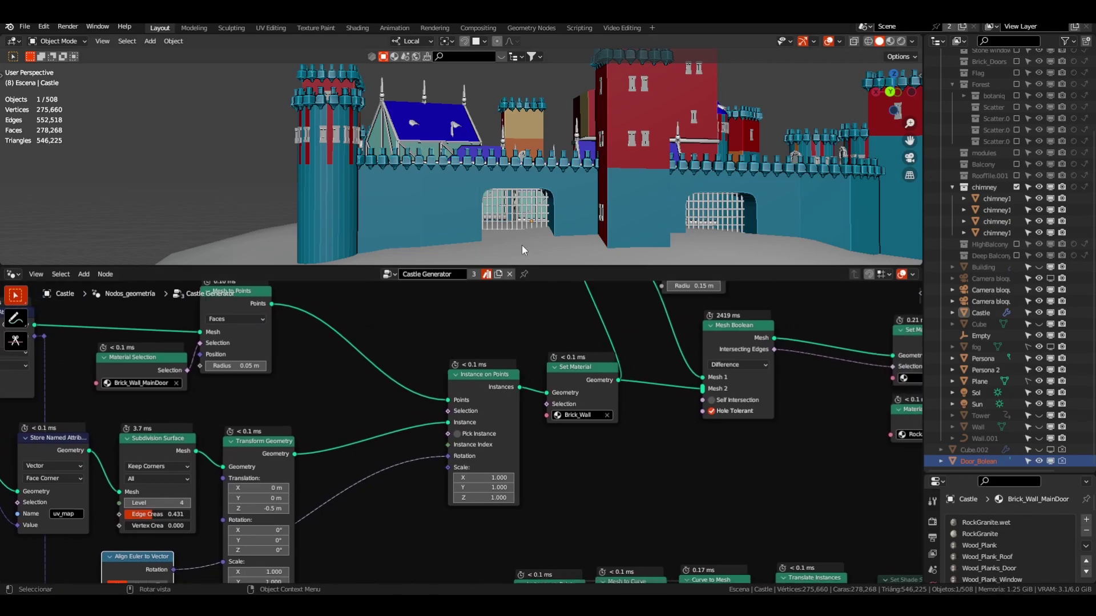
{"action": "middle_click_drag", "start_coordinate": [519, 229], "coordinate": [499, 187]}
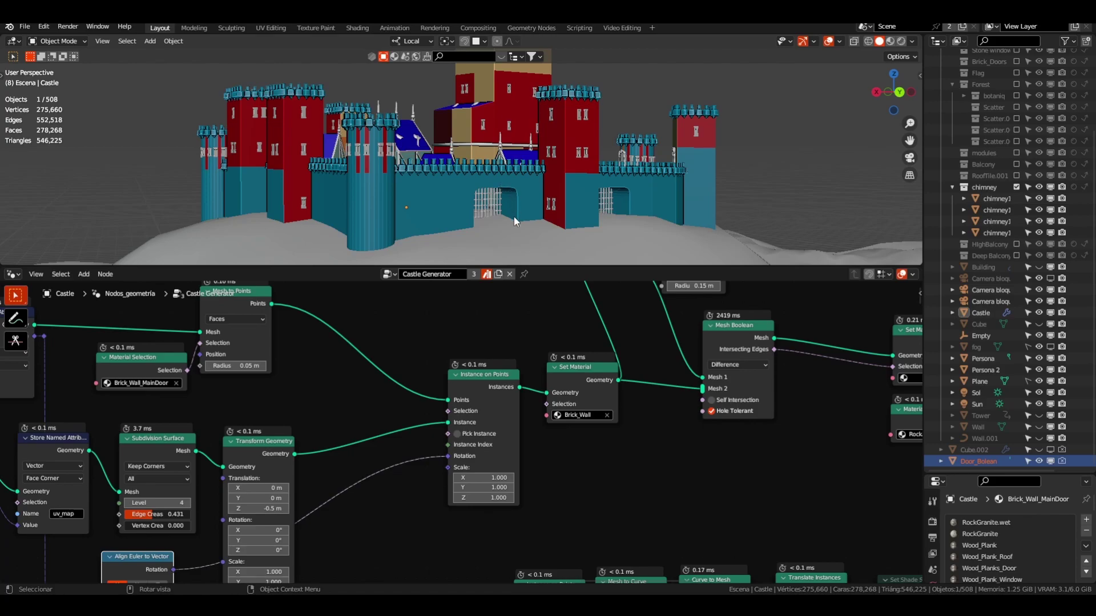
{"action": "middle_click_drag", "start_coordinate": [497, 381], "coordinate": [386, 424]}
{"action": "scroll", "coordinate": [417, 423], "scroll_direction": "up", "scroll_amount": 6}
{"action": "scroll", "coordinate": [490, 422], "scroll_direction": "up", "scroll_amount": 1}
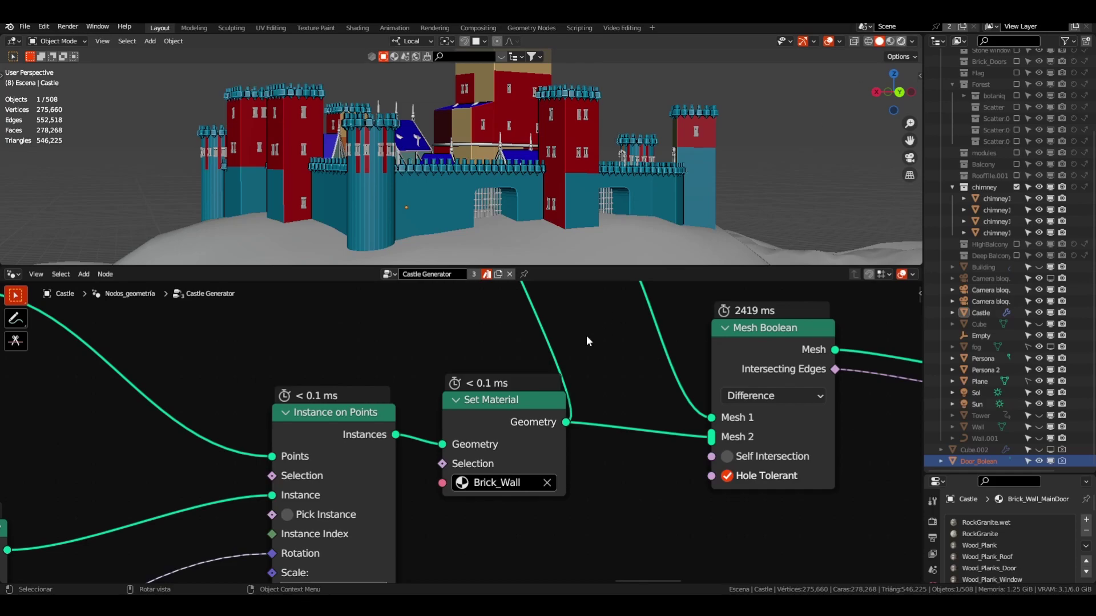
{"action": "key", "text": "z"}
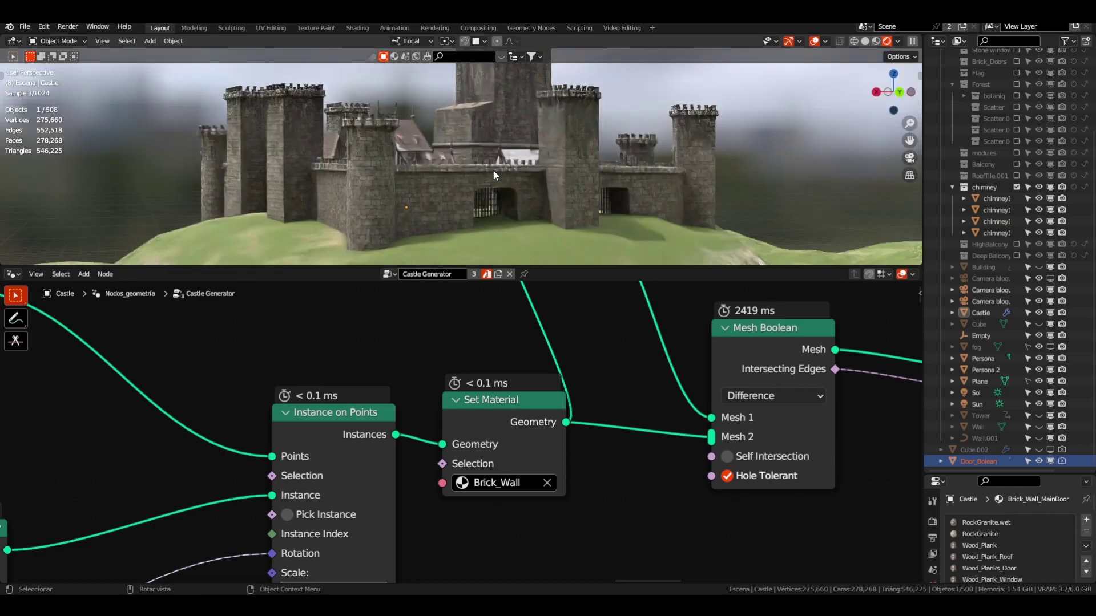
{"action": "scroll", "coordinate": [501, 203], "scroll_direction": "up", "scroll_amount": 5}
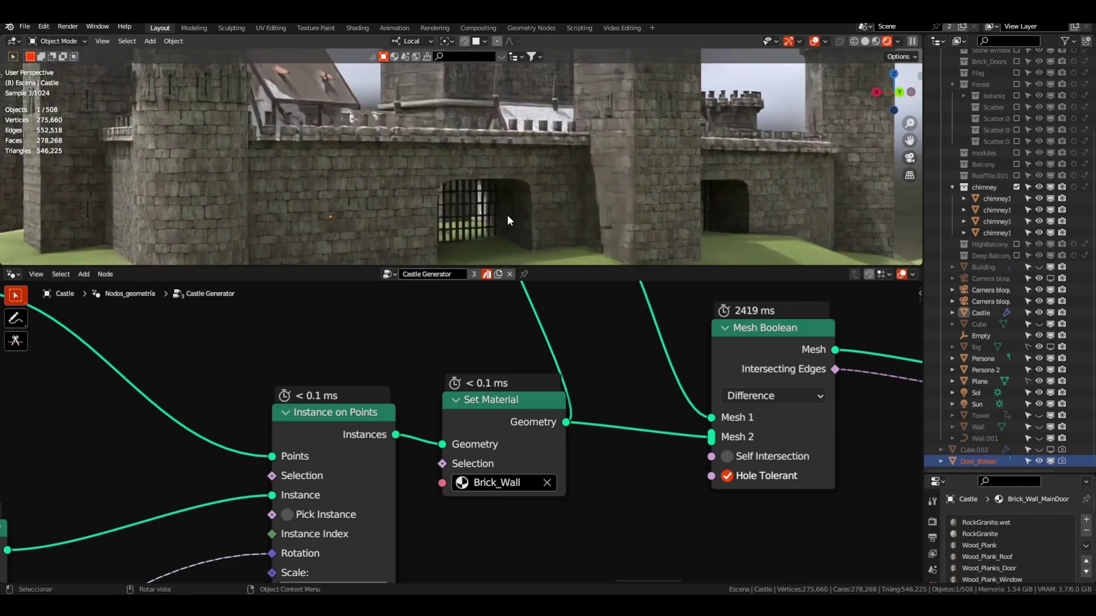
{"action": "scroll", "coordinate": [507, 215], "scroll_direction": "down", "scroll_amount": 5}
{"action": "scroll", "coordinate": [428, 308], "scroll_direction": "down", "scroll_amount": 1}
- Mute and unmute the uv_map Store Named Attribute node to compare the gate's brick texture
{"action": "middle_click_drag", "start_coordinate": [191, 440], "coordinate": [331, 365]}
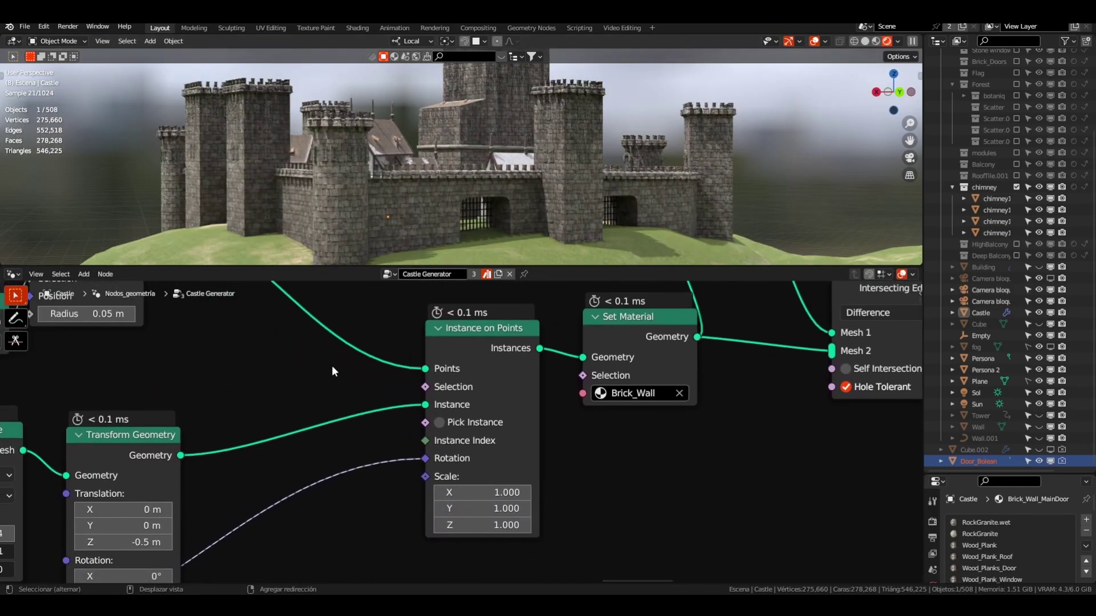
{"action": "scroll", "coordinate": [245, 407], "scroll_direction": "down", "scroll_amount": 3}
{"action": "middle_click_drag", "start_coordinate": [251, 407], "coordinate": [388, 368]}
{"action": "scroll", "coordinate": [204, 438], "scroll_direction": "down", "scroll_amount": 1}
{"action": "middle_click_drag", "start_coordinate": [204, 439], "coordinate": [285, 436]}
{"action": "left_click", "coordinate": [116, 399]}
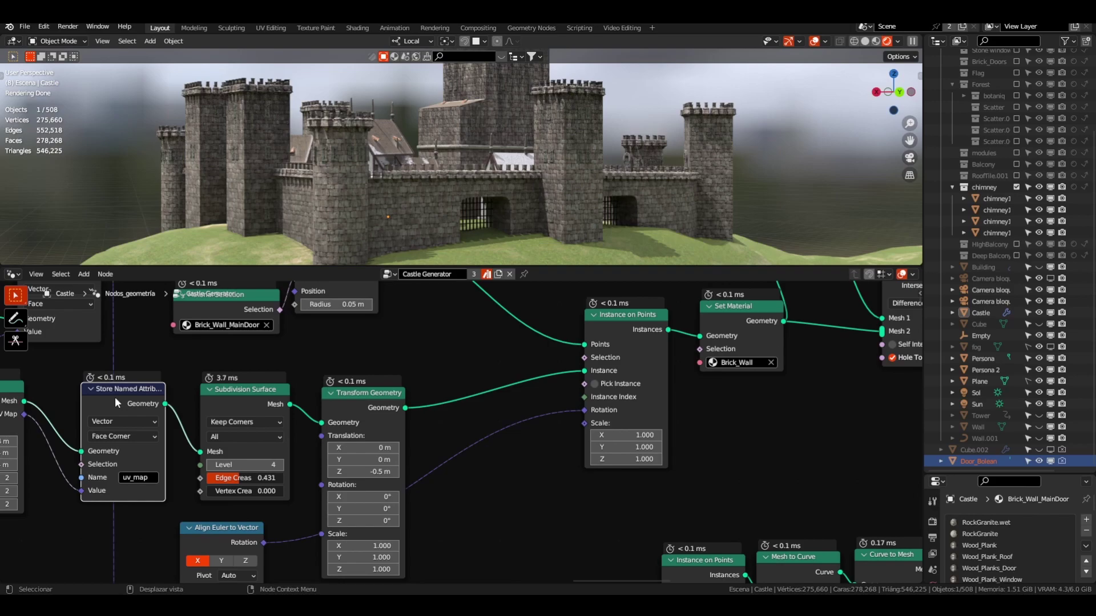
{"action": "key", "text": "m"}
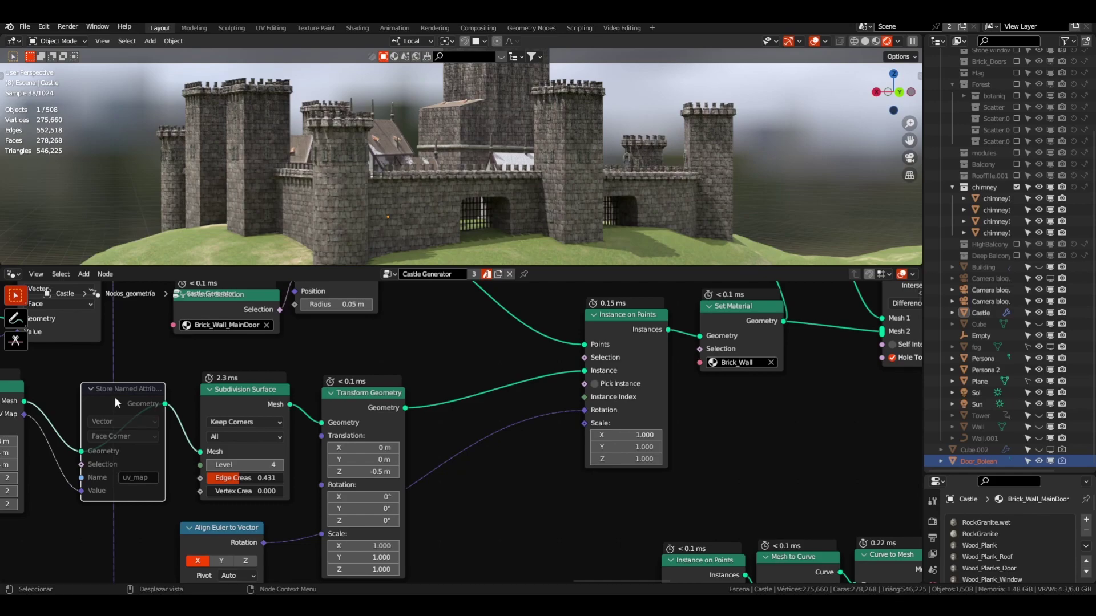
{"action": "key", "text": "m"}
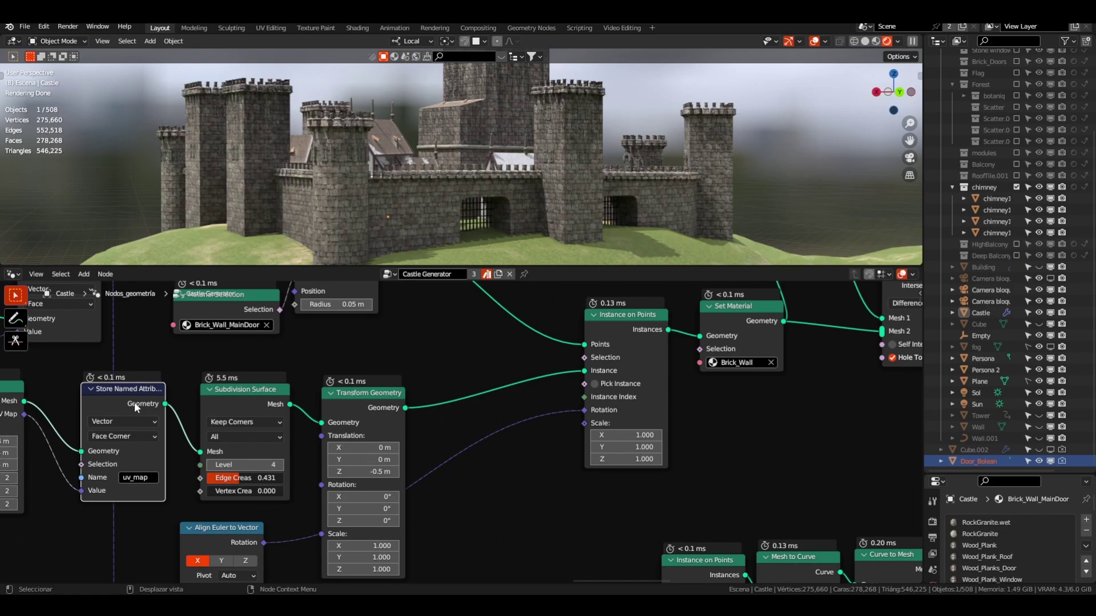
- Mute the Brick_Wall Set Material node before the Mesh Boolean, inspect the gate's inner wall up close, and unmute it
{"action": "middle_click_drag", "start_coordinate": [548, 366], "coordinate": [248, 469]}
{"action": "scroll", "coordinate": [460, 368], "scroll_direction": "up", "scroll_amount": 1}
{"action": "left_click", "coordinate": [440, 423]}
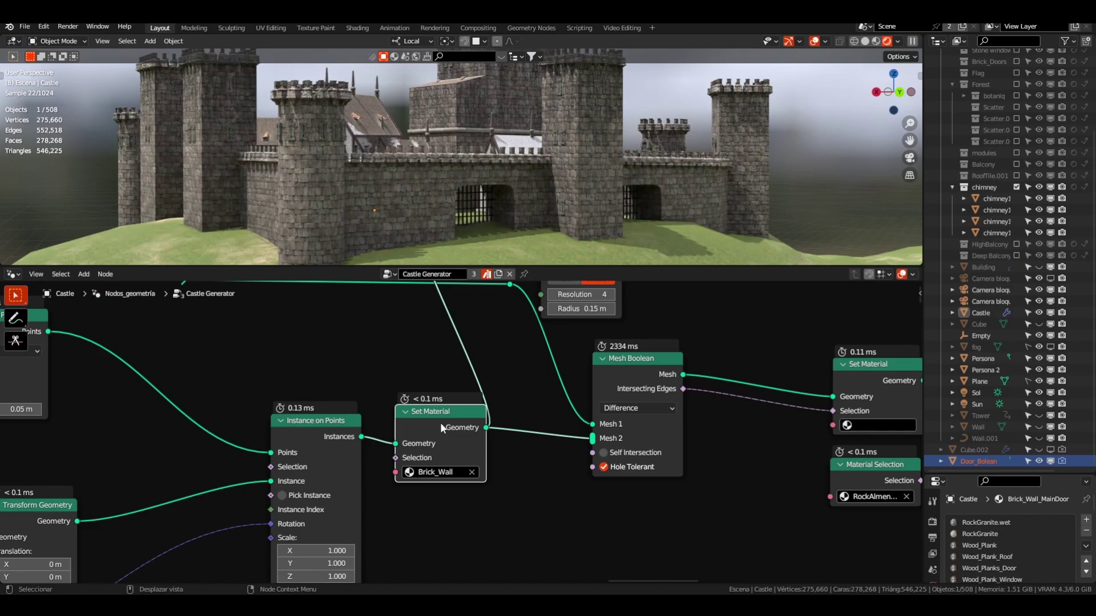
{"action": "key", "text": "m"}
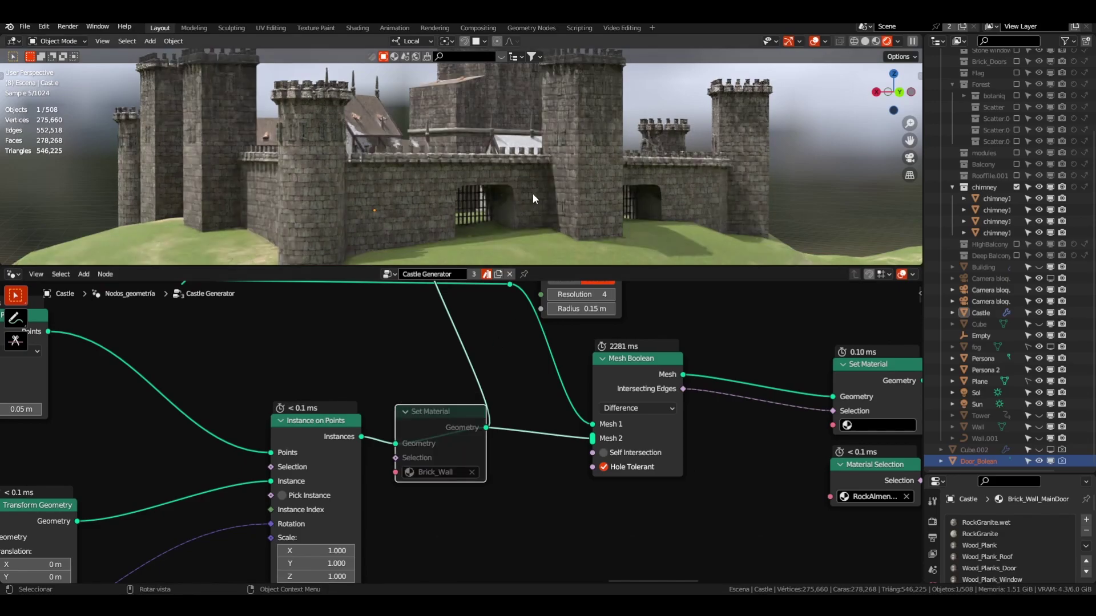
{"action": "scroll", "coordinate": [502, 203], "scroll_direction": "up", "scroll_amount": 4}
{"action": "scroll", "coordinate": [511, 217], "scroll_direction": "up", "scroll_amount": 3}
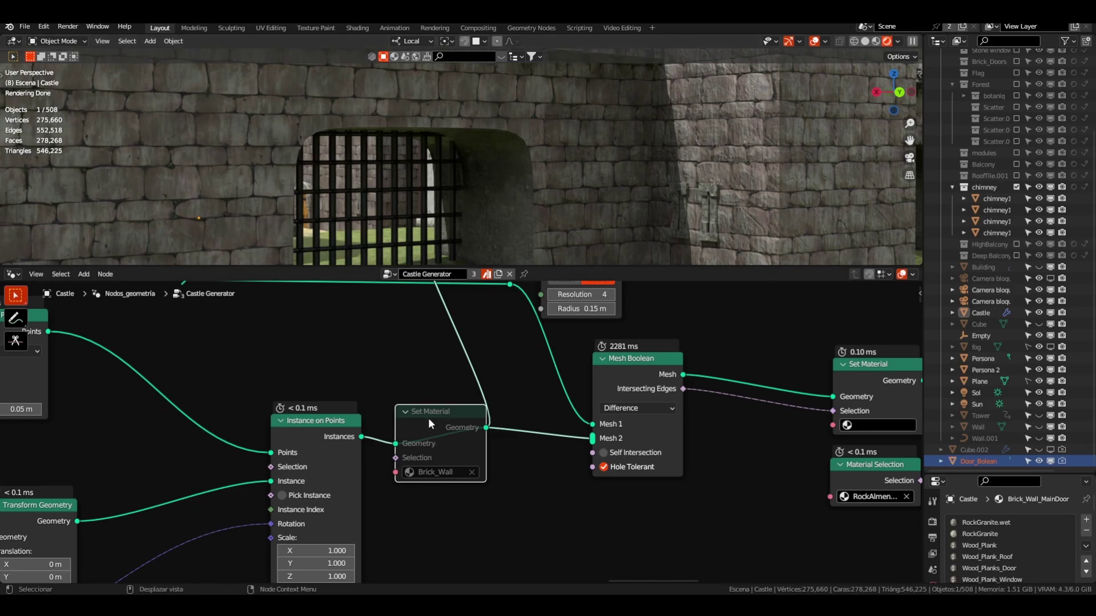
{"action": "key", "text": "m"}
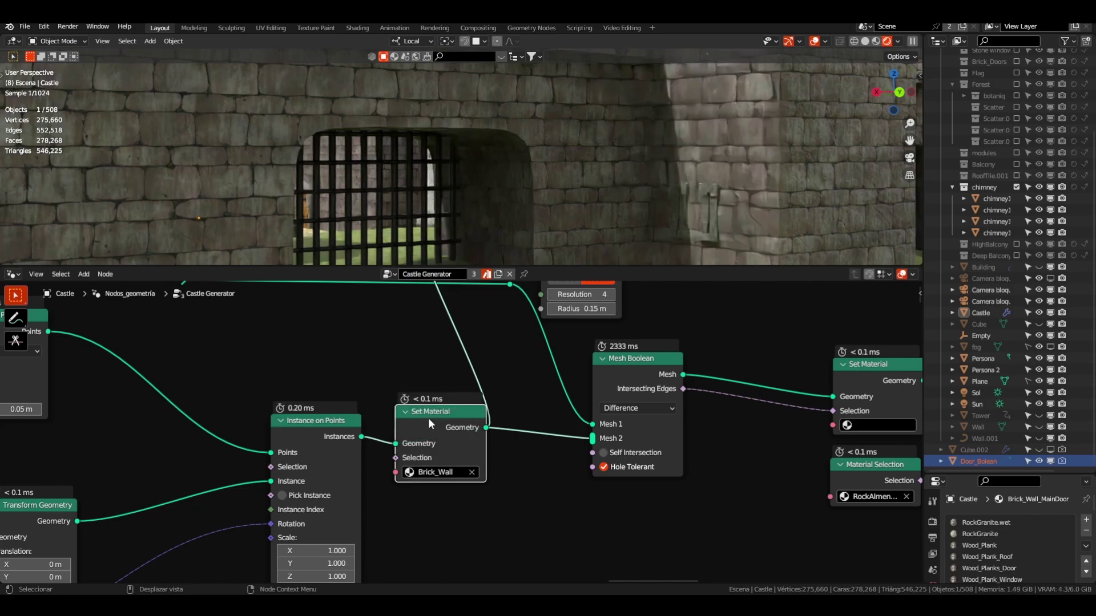
- Nudge the Brick_Wall Set Material node and review the Castle Main Door frame back to the Group Input
{"action": "scroll", "coordinate": [519, 397], "scroll_direction": "down", "scroll_amount": 1}
{"action": "middle_click_drag", "start_coordinate": [520, 396], "coordinate": [449, 444], "text": "shift"}
{"action": "left_click_drag", "start_coordinate": [367, 465], "coordinate": [363, 475]}
{"action": "middle_click_drag", "start_coordinate": [451, 460], "coordinate": [397, 466]}
{"action": "scroll", "coordinate": [450, 465], "scroll_direction": "down", "scroll_amount": 4}
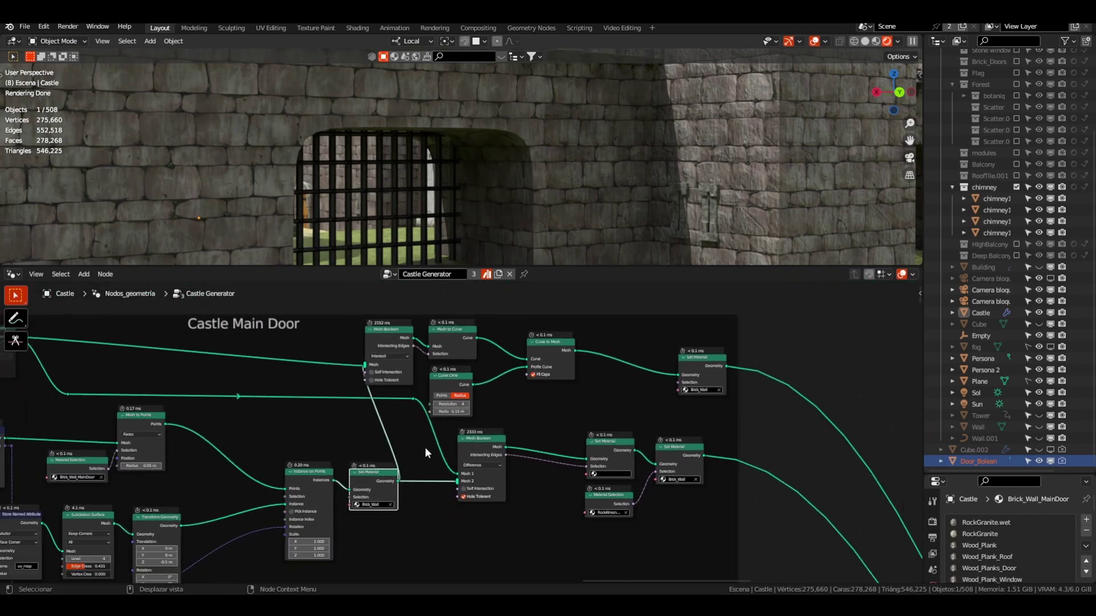
{"action": "middle_click_drag", "start_coordinate": [339, 433], "coordinate": [519, 447]}
{"action": "middle_click_drag", "start_coordinate": [179, 402], "coordinate": [225, 394]}
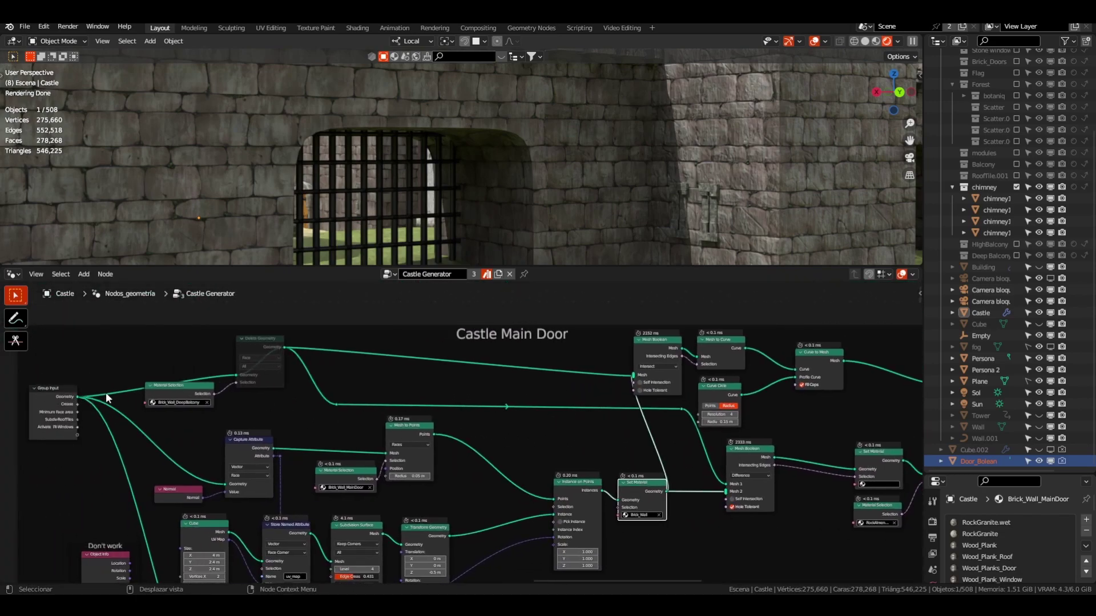
- Unmute the Delete Geometry node that removes the Brick_Wall_DeepBalcony faces and inspect the Difference Mesh Boolean
{"action": "left_click", "coordinate": [253, 347]}
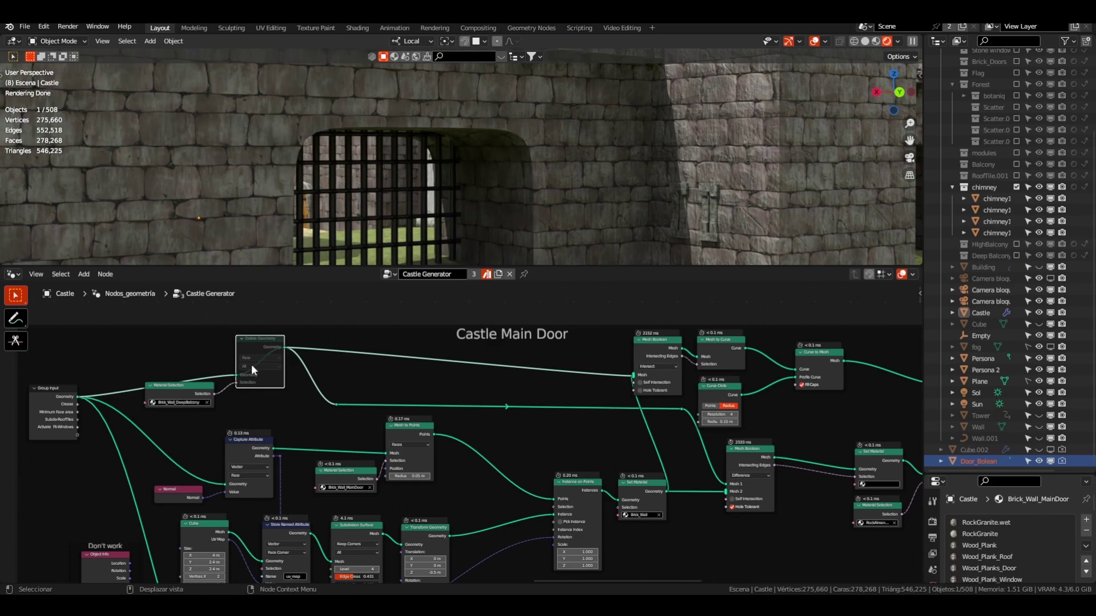
{"action": "key", "text": "m"}
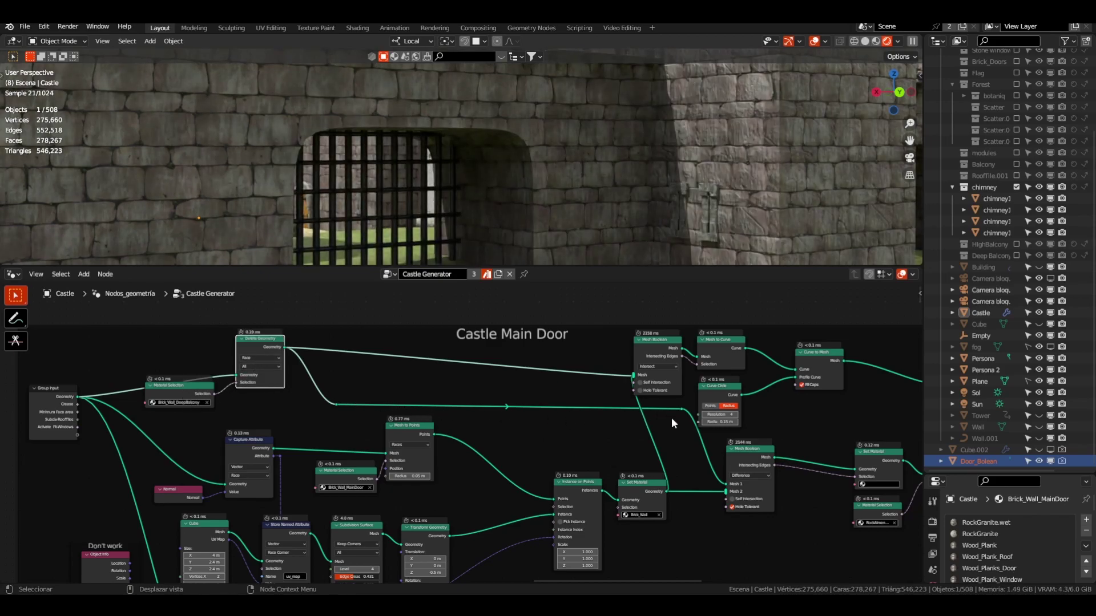
{"action": "scroll", "coordinate": [756, 466], "scroll_direction": "up", "scroll_amount": 2}
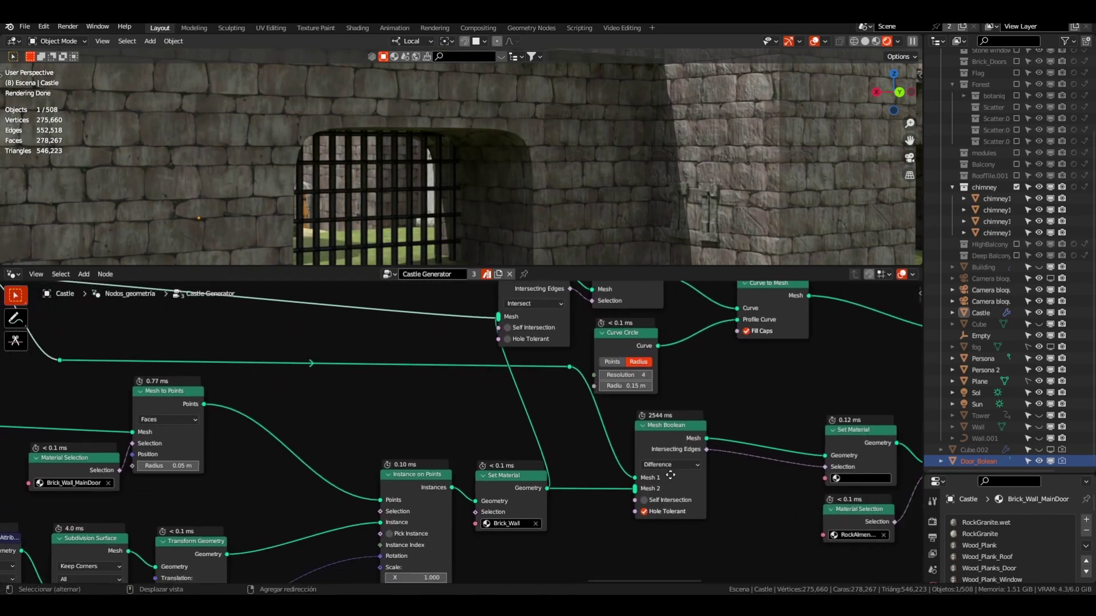
{"action": "middle_click_drag", "start_coordinate": [661, 473], "coordinate": [537, 430]}
{"action": "scroll", "coordinate": [535, 376], "scroll_direction": "up", "scroll_amount": 1}
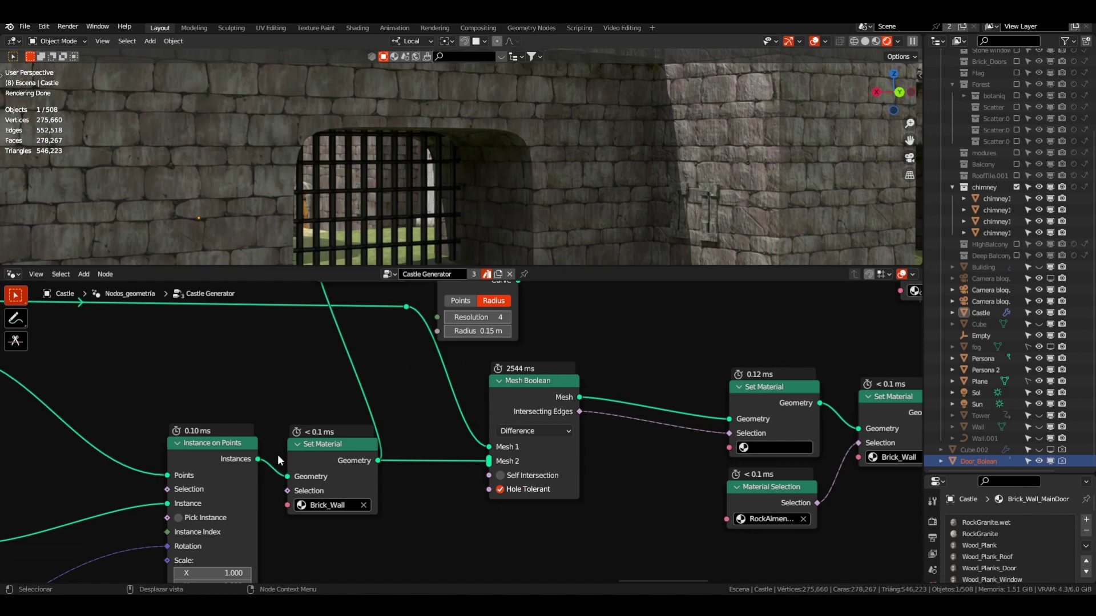
- Trace the cutter nodes from Instance on Points back to the Cube and Capture Attribute, and on to the final Set Material nodes
{"action": "scroll", "coordinate": [430, 440], "scroll_direction": "down", "scroll_amount": 1}
{"action": "scroll", "coordinate": [430, 445], "scroll_direction": "down", "scroll_amount": 2}
{"action": "middle_click_drag", "start_coordinate": [431, 448], "coordinate": [489, 406]}
{"action": "middle_click_drag", "start_coordinate": [348, 382], "coordinate": [420, 362]}
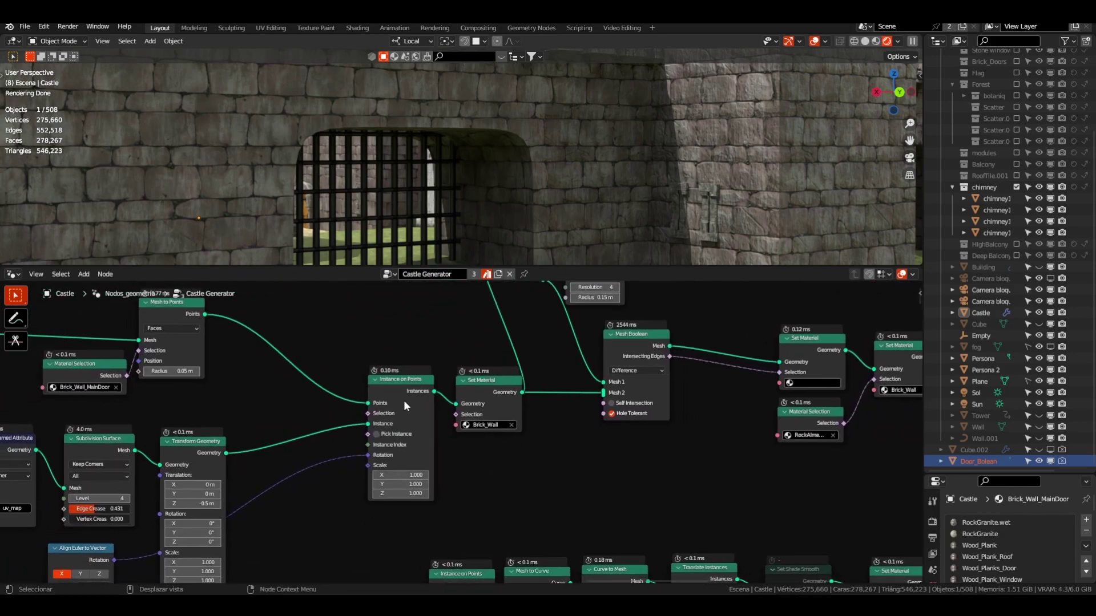
{"action": "middle_click_drag", "start_coordinate": [227, 437], "coordinate": [460, 407]}
{"action": "scroll", "coordinate": [117, 418], "scroll_direction": "down", "scroll_amount": 4}
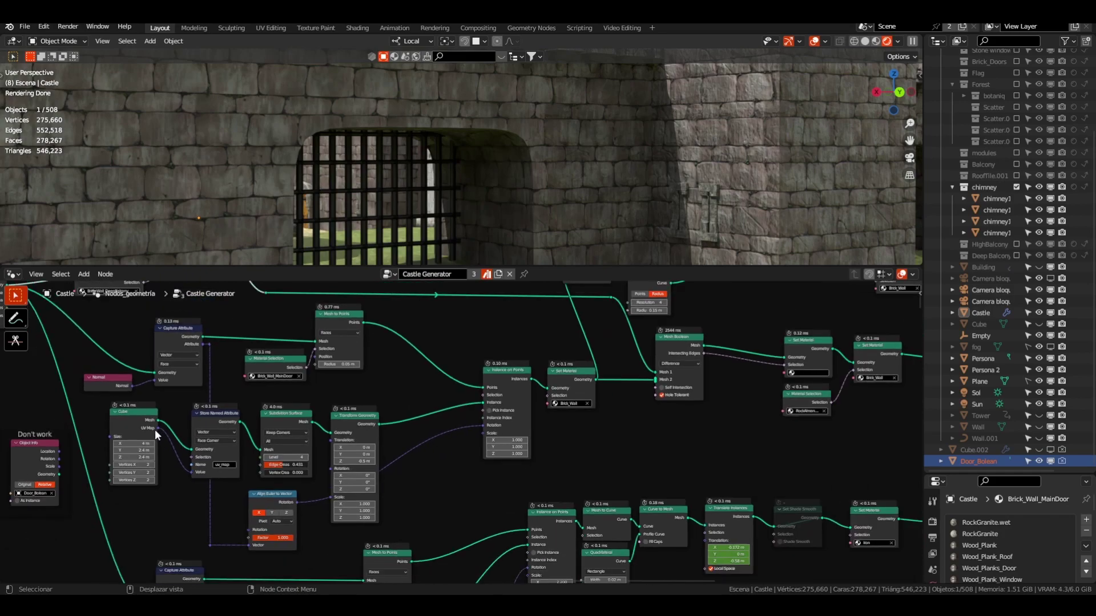
{"action": "scroll", "coordinate": [155, 429], "scroll_direction": "down", "scroll_amount": 1}
{"action": "middle_click_drag", "start_coordinate": [245, 458], "coordinate": [248, 422]}
{"action": "middle_click_drag", "start_coordinate": [546, 342], "coordinate": [386, 457]}
{"action": "scroll", "coordinate": [485, 433], "scroll_direction": "up", "scroll_amount": 1}
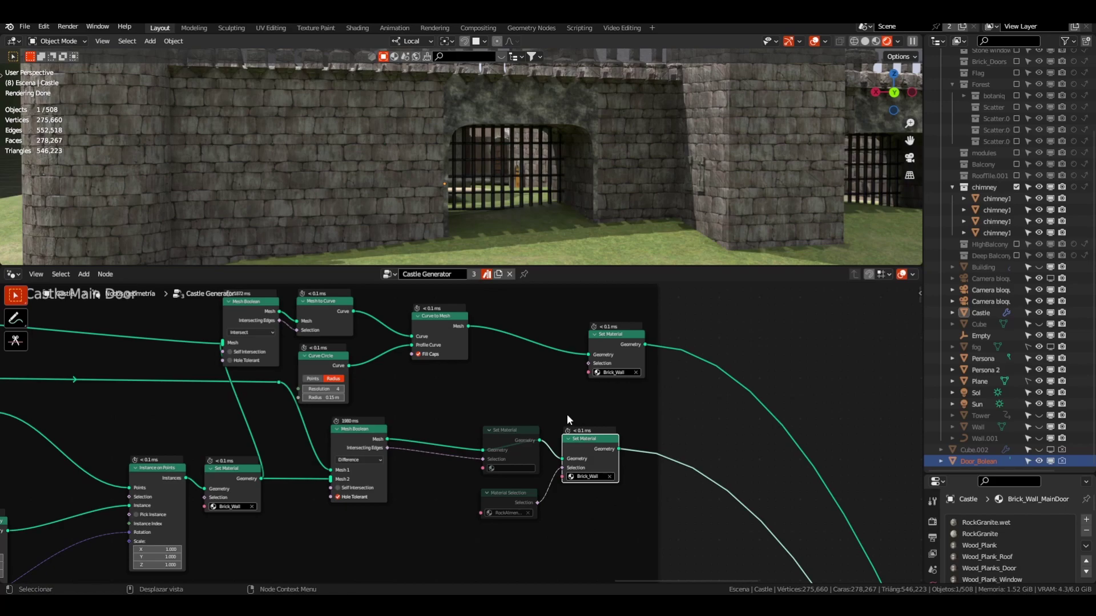
- Inspect the gate's walls up close and from afar, then mute and unmute the last Brick_Wall Set Material to compare the result
{"action": "middle_click_drag", "start_coordinate": [558, 414], "coordinate": [537, 407]}
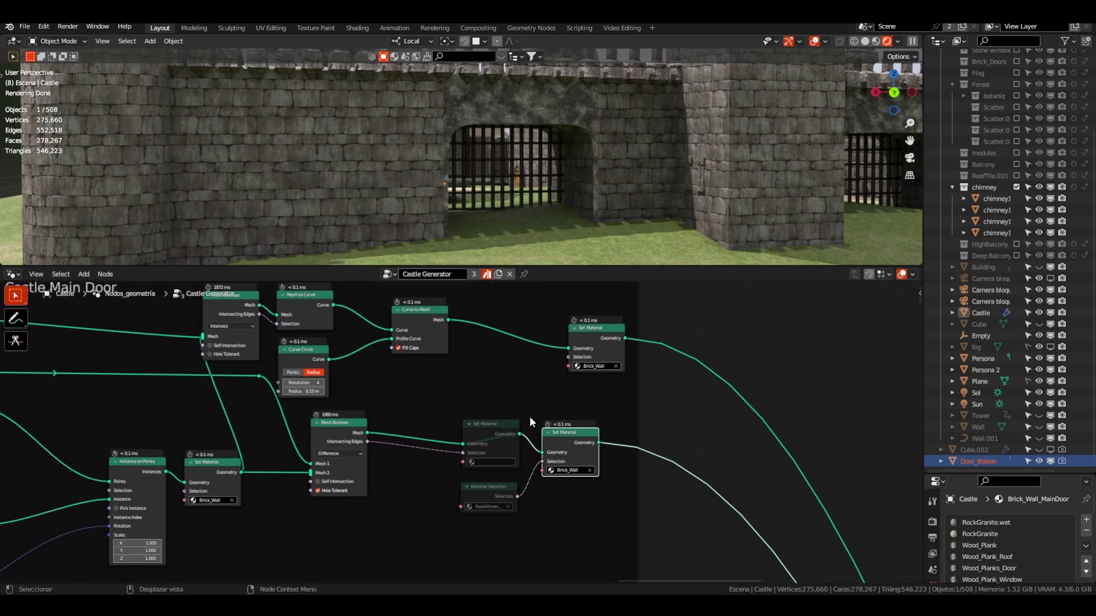
{"action": "scroll", "coordinate": [530, 417], "scroll_direction": "up", "scroll_amount": 1}
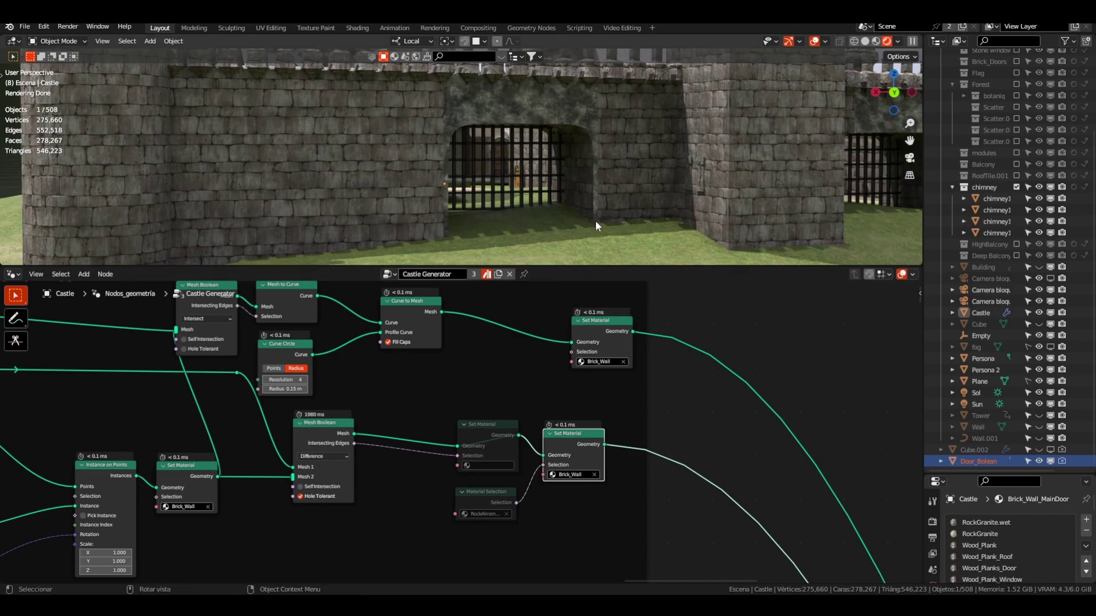
{"action": "scroll", "coordinate": [581, 212], "scroll_direction": "up", "scroll_amount": 4}
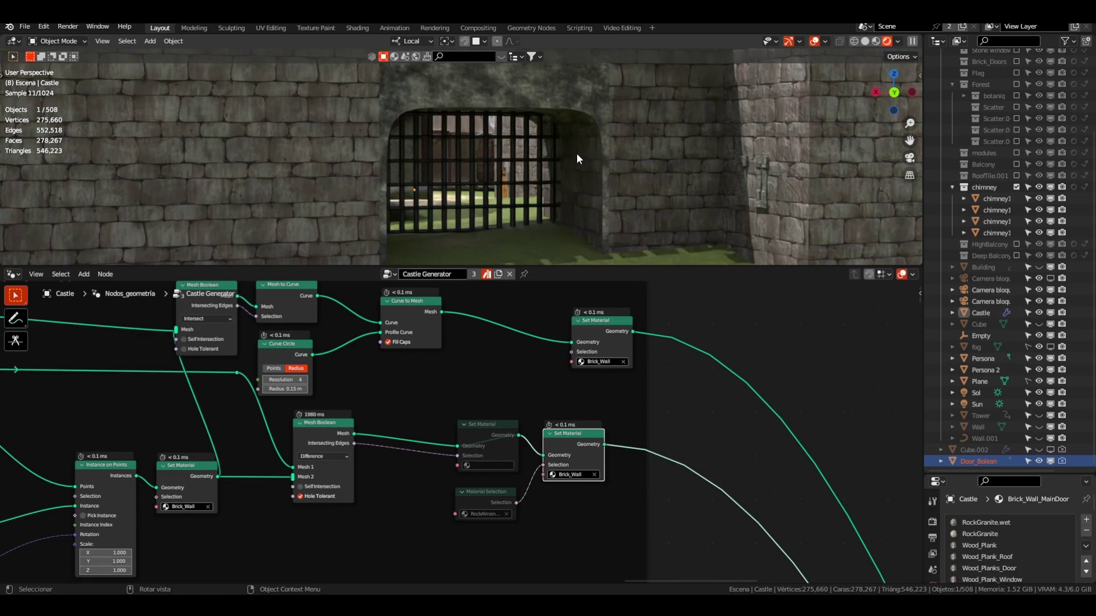
{"action": "middle_click_drag", "start_coordinate": [191, 472], "coordinate": [279, 447]}
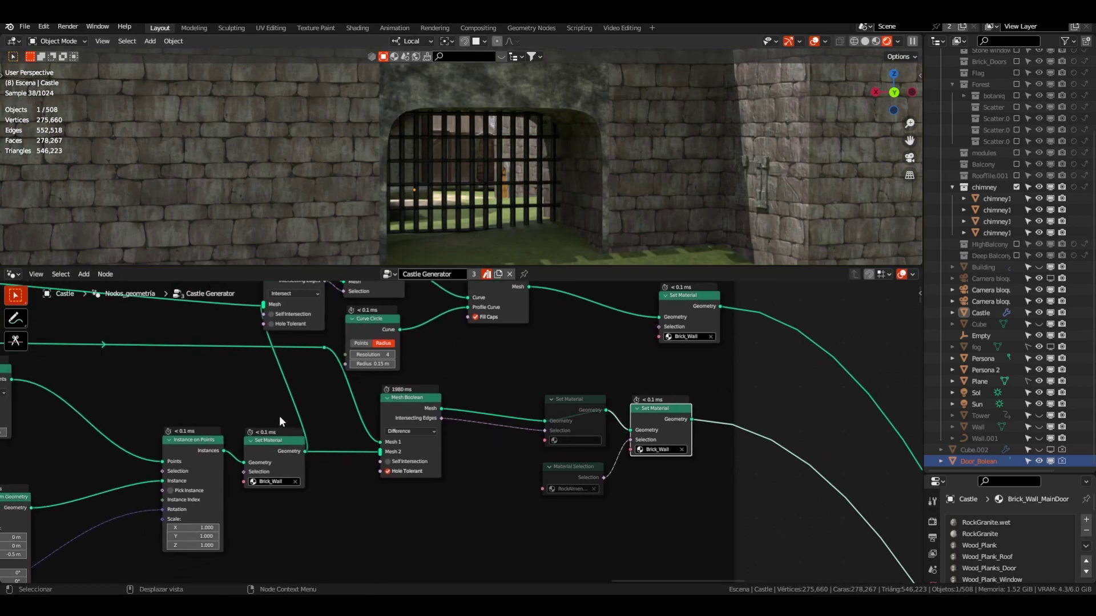
{"action": "middle_click_drag", "start_coordinate": [496, 404], "coordinate": [430, 429]}
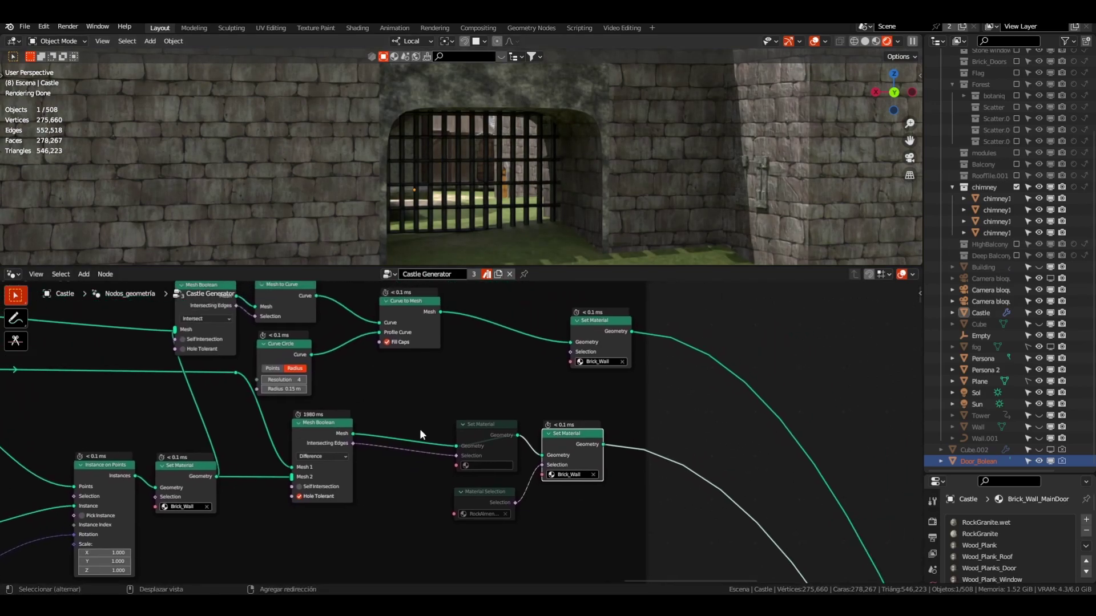
{"action": "scroll", "coordinate": [530, 192], "scroll_direction": "down", "scroll_amount": 4}
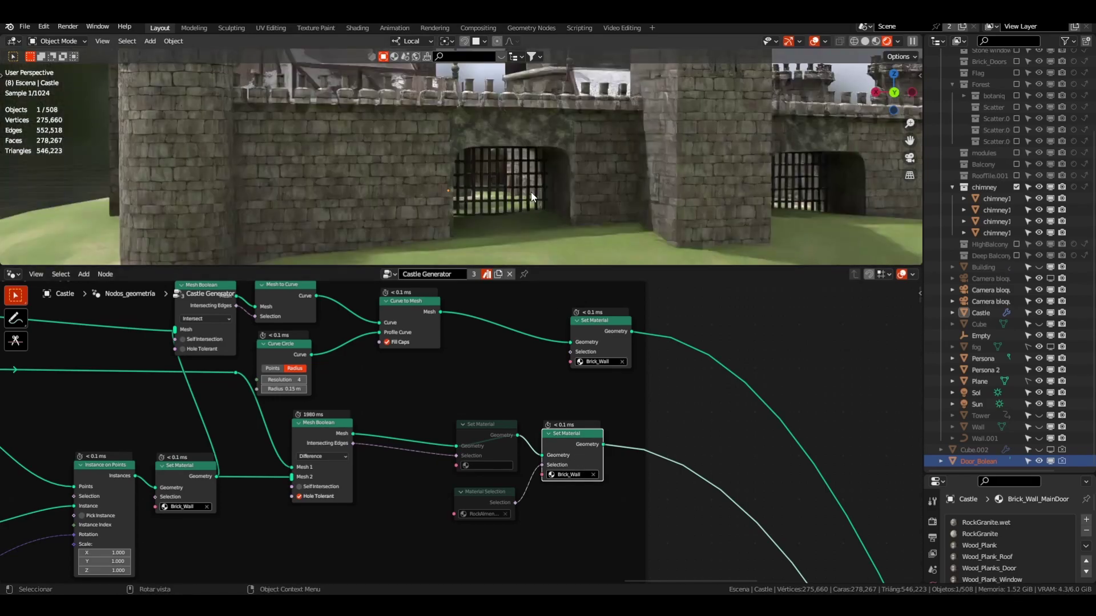
{"action": "scroll", "coordinate": [524, 185], "scroll_direction": "up", "scroll_amount": 4}
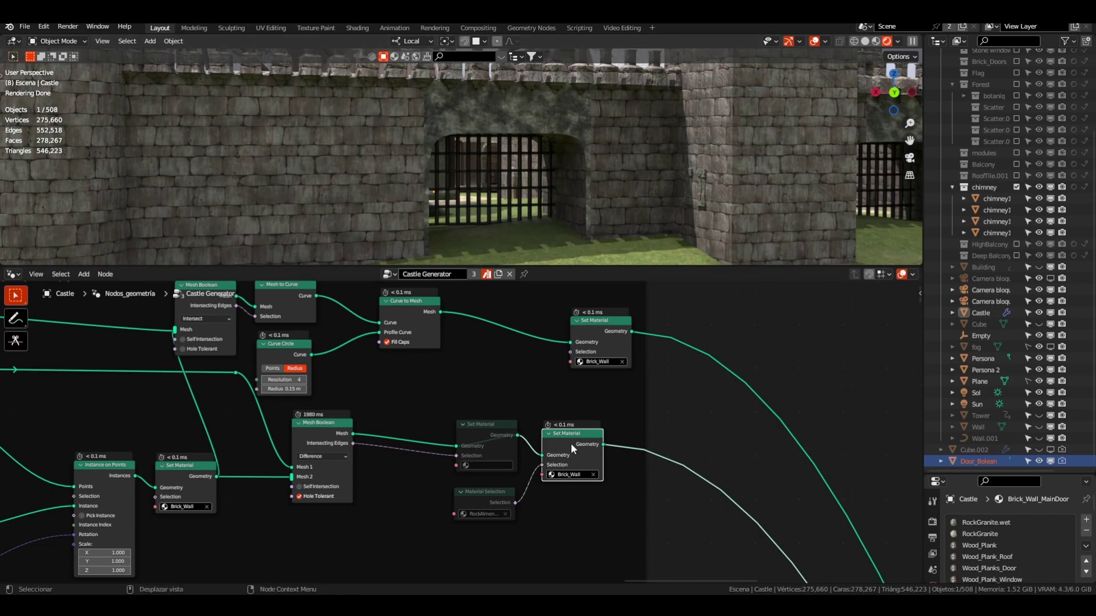
{"action": "key", "text": "m"}
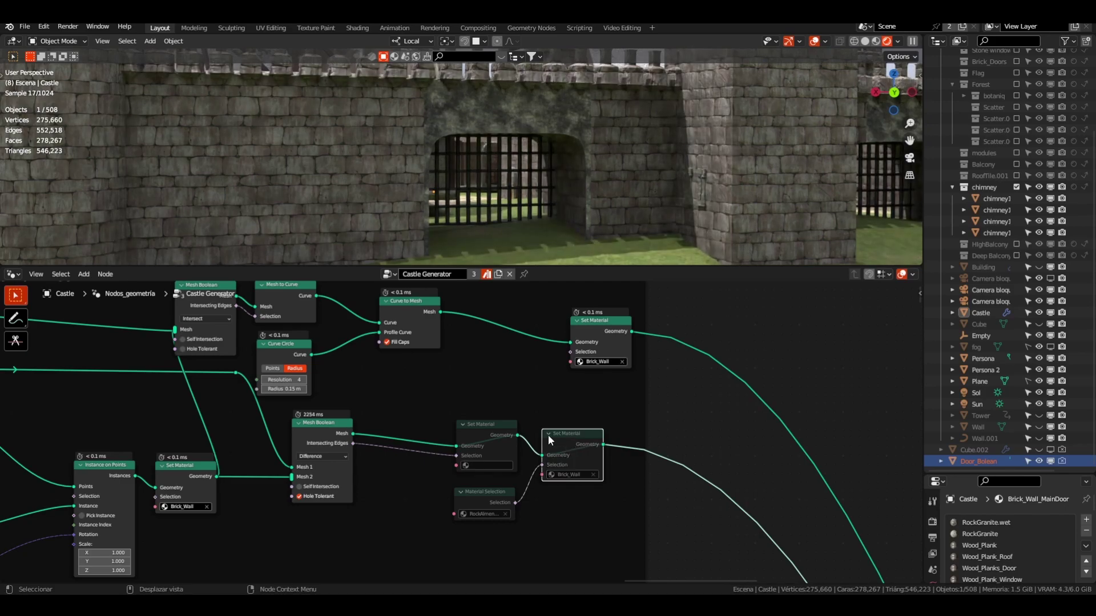
{"action": "key", "text": "m"}
- Nudge the muted Set Material and Material Selection nodes after the Difference Mesh Boolean, and unmute the Set Material with no material
{"action": "left_click_drag", "start_coordinate": [489, 423], "coordinate": [478, 416]}
{"action": "left_click_drag", "start_coordinate": [482, 489], "coordinate": [472, 490]}
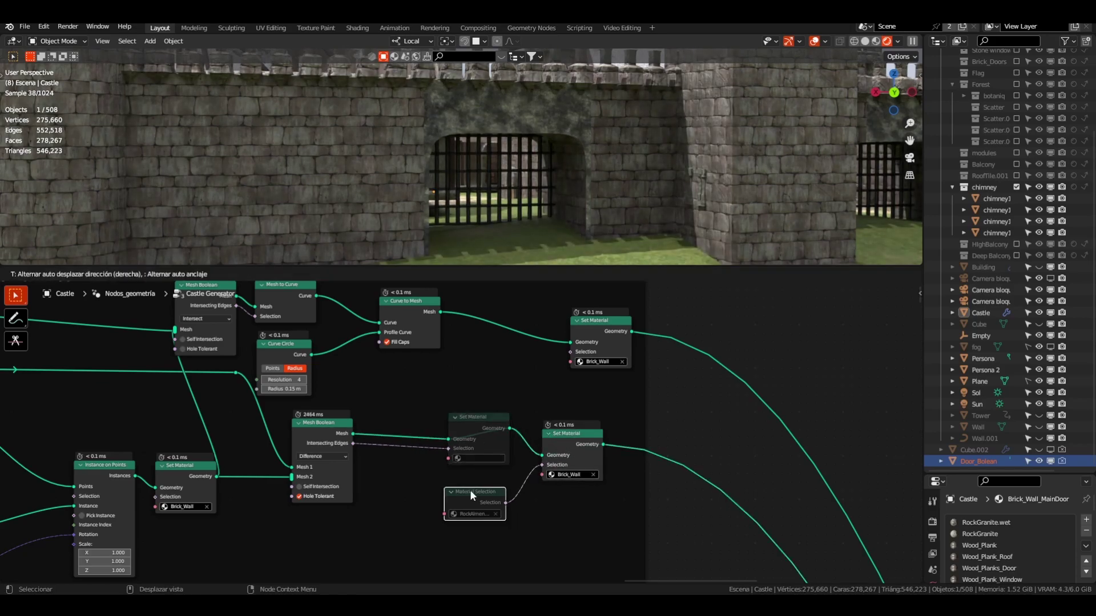
{"action": "left_click", "coordinate": [478, 419]}
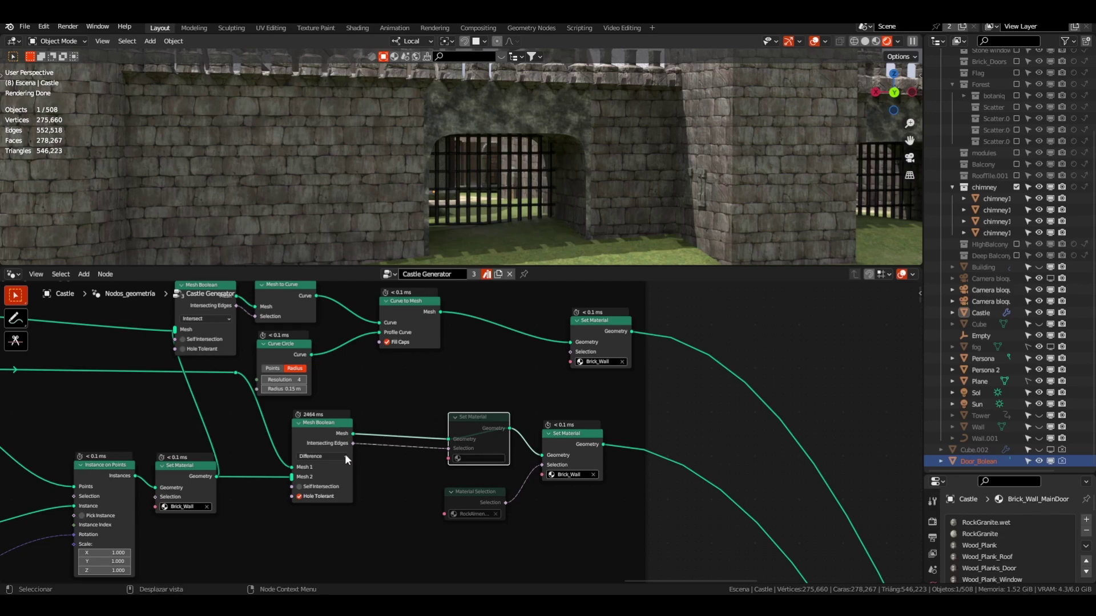
{"action": "key", "text": "m"}
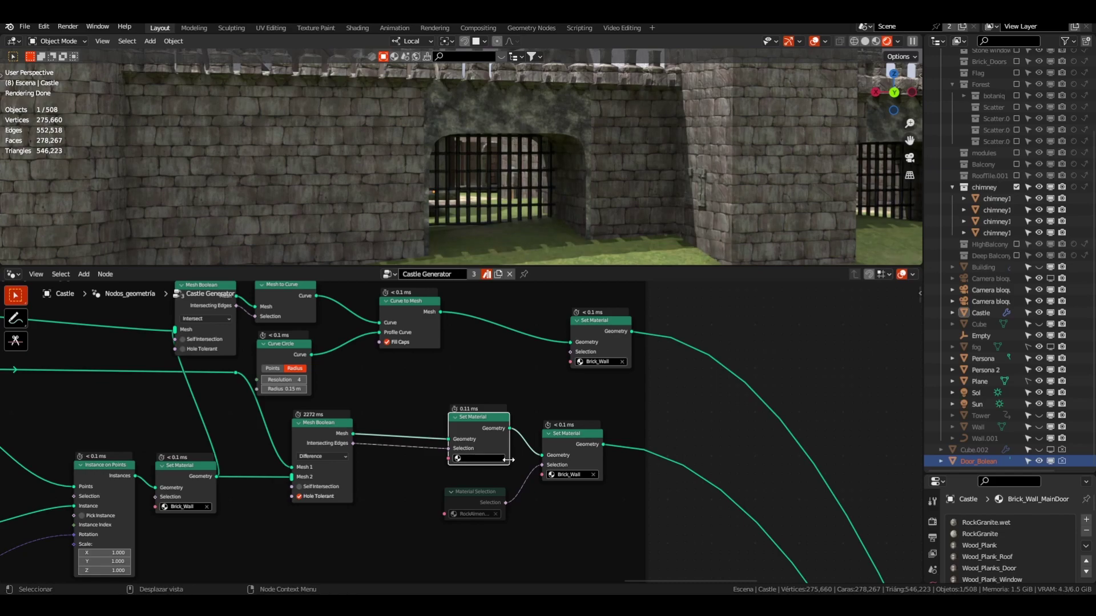
- Unmute the Material Selection node feeding the last Brick_Wall Set Material, comparing the gate wall and battlements before and after
{"action": "left_click", "coordinate": [474, 494]}
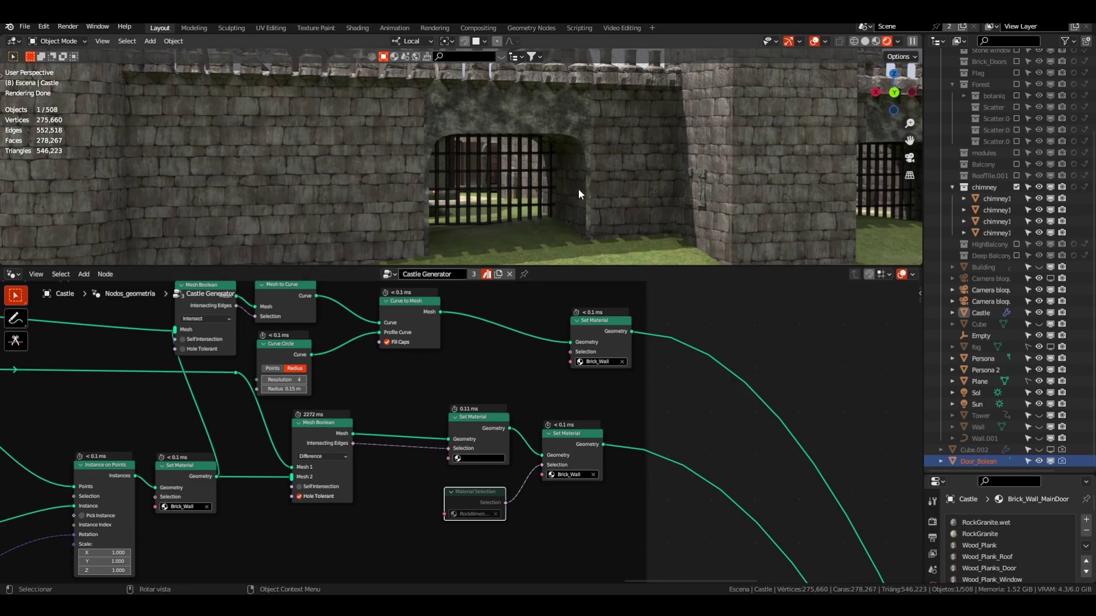
{"action": "middle_click_drag", "start_coordinate": [513, 115], "coordinate": [342, 114]}
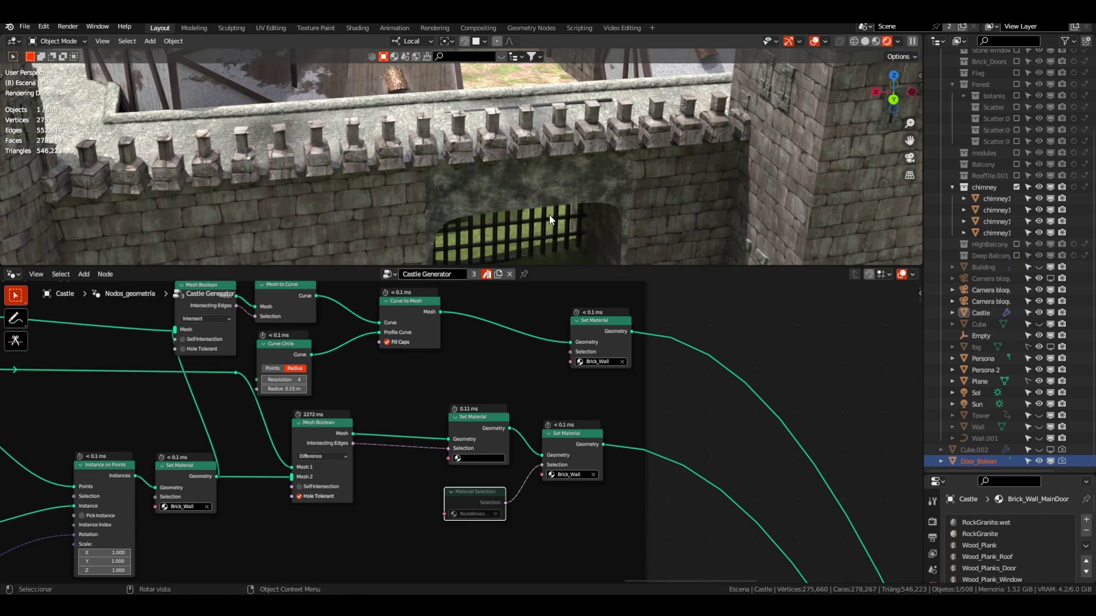
{"action": "middle_click_drag", "start_coordinate": [549, 215], "coordinate": [543, 158]}
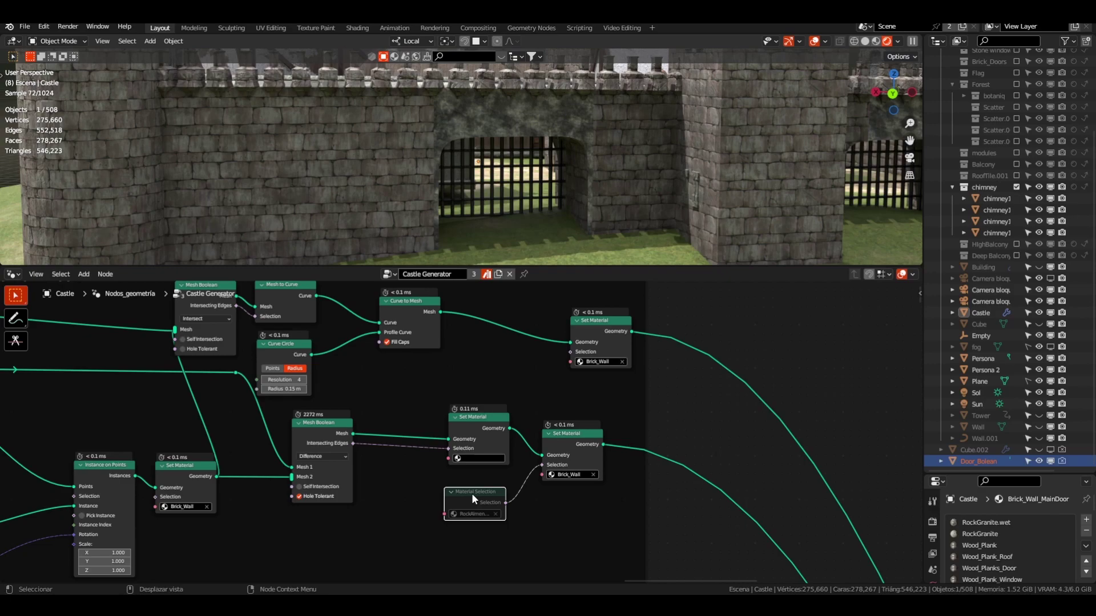
{"action": "key", "text": "m"}
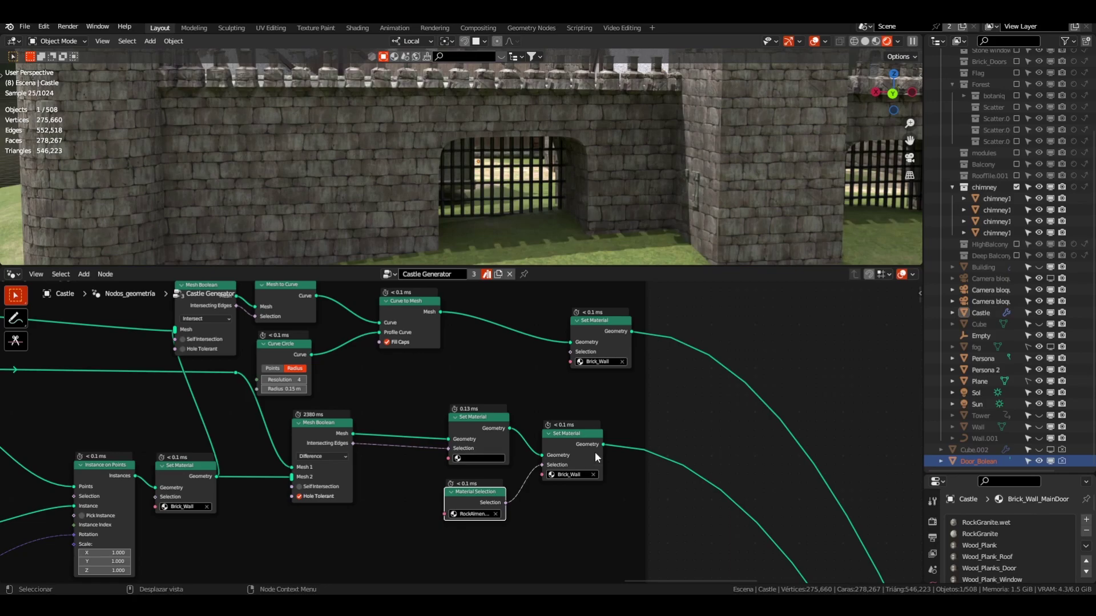
{"action": "middle_click_drag", "start_coordinate": [508, 74], "coordinate": [515, 122]}
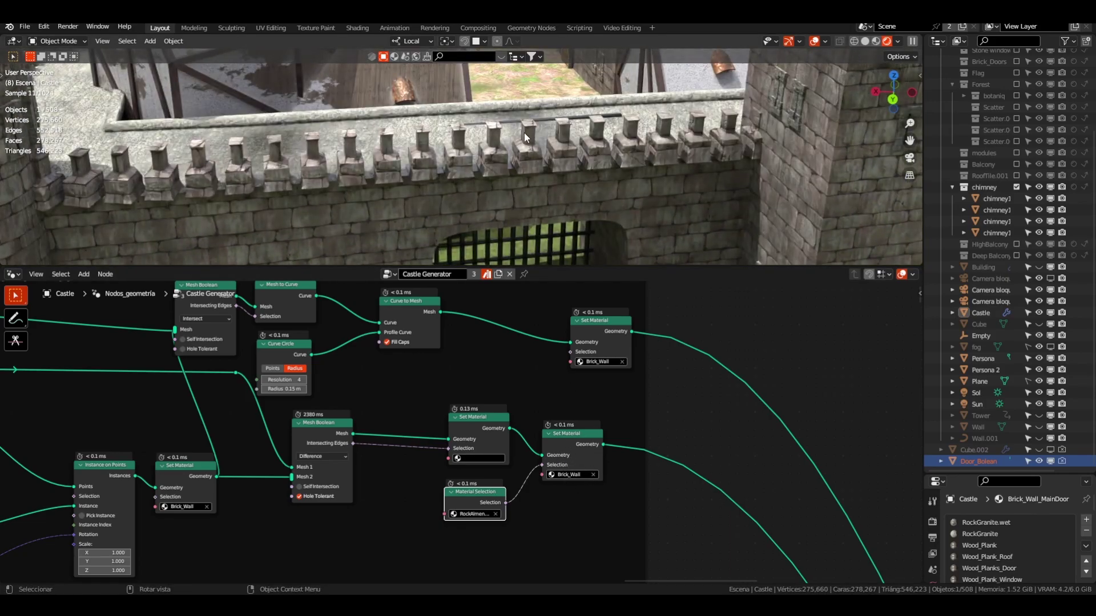
{"action": "mouse_move", "coordinate": [538, 128]}
{"action": "middle_mouse_down"}
{"action": "mouse_move", "coordinate": [543, 153]}
{"action": "mouse_move", "coordinate": [546, 139]}
{"action": "middle_mouse_up"}
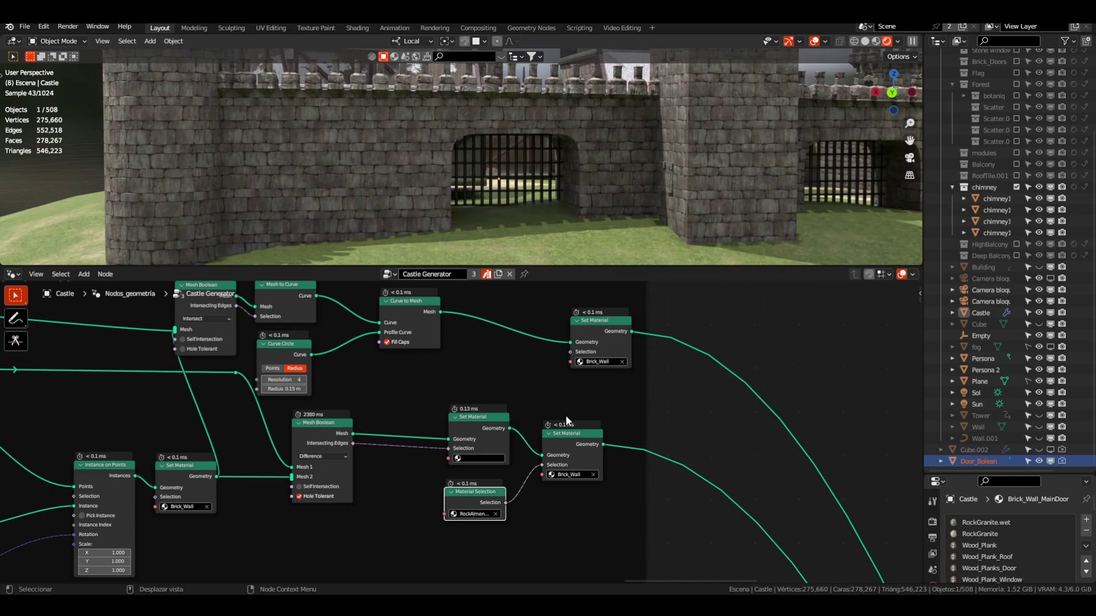
- Switch the Mesh Boolean before Mesh to Curve to Union and unmute it to restore the brick edging around the gate
{"action": "middle_click_drag", "start_coordinate": [459, 403], "coordinate": [571, 477]}
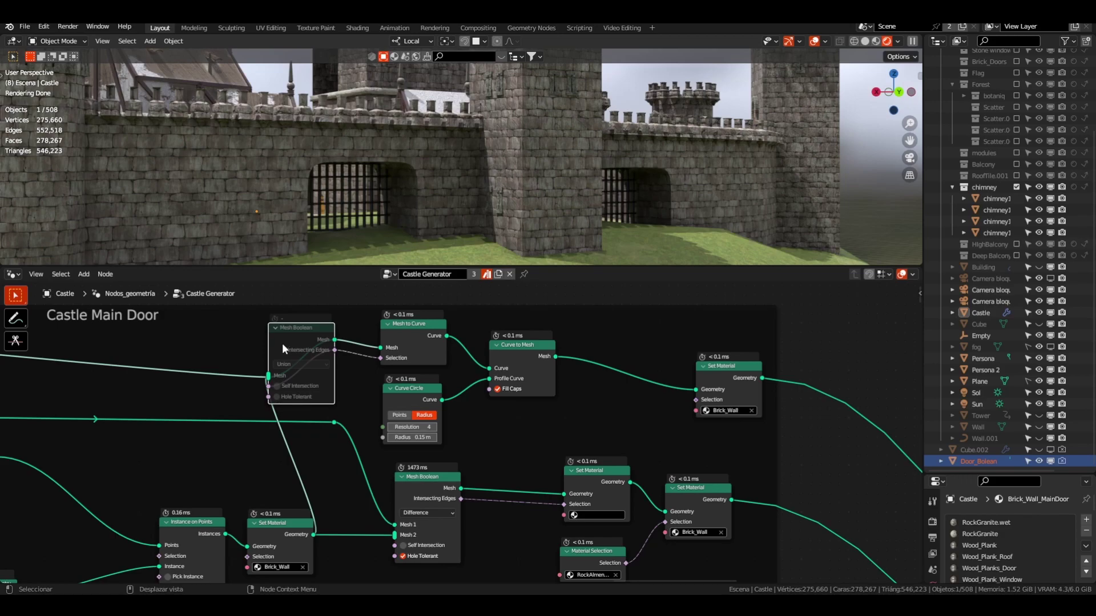
{"action": "key", "text": "m"}
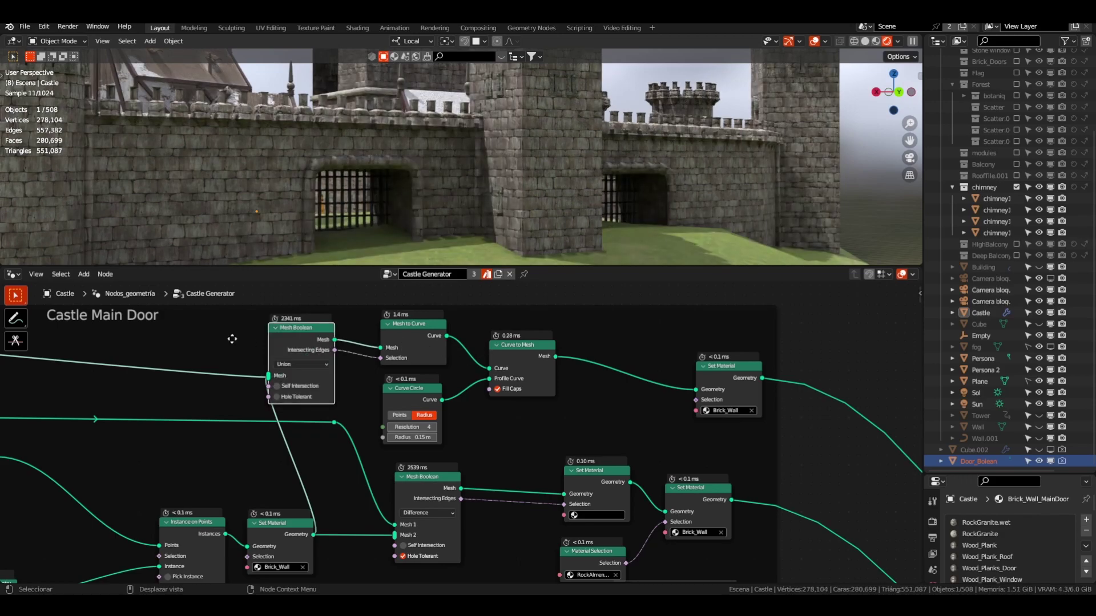
{"action": "middle_click_drag", "start_coordinate": [233, 339], "coordinate": [242, 340]}
{"action": "left_click_drag", "start_coordinate": [309, 338], "coordinate": [325, 335]}
- Trace the geometry from the Group Input and Delete Geometry through the Union Mesh Boolean to Mesh to Curve and Curve to Mesh
{"action": "middle_click_drag", "start_coordinate": [312, 354], "coordinate": [582, 392]}
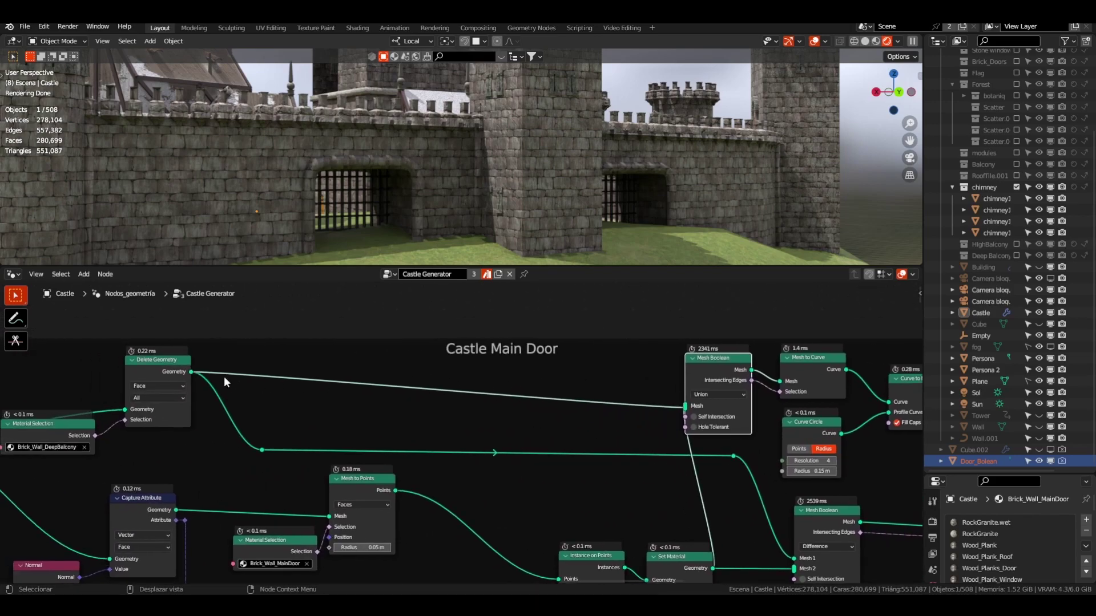
{"action": "middle_click_drag", "start_coordinate": [260, 376], "coordinate": [354, 362]}
{"action": "middle_click_drag", "start_coordinate": [169, 375], "coordinate": [228, 372]}
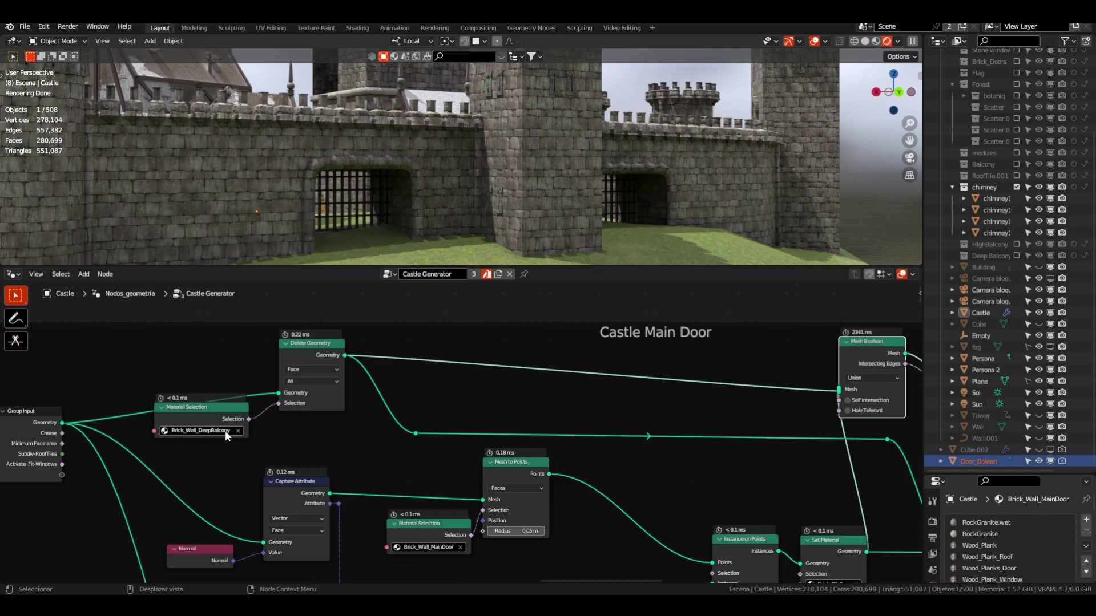
{"action": "middle_click_drag", "start_coordinate": [464, 387], "coordinate": [83, 351]}
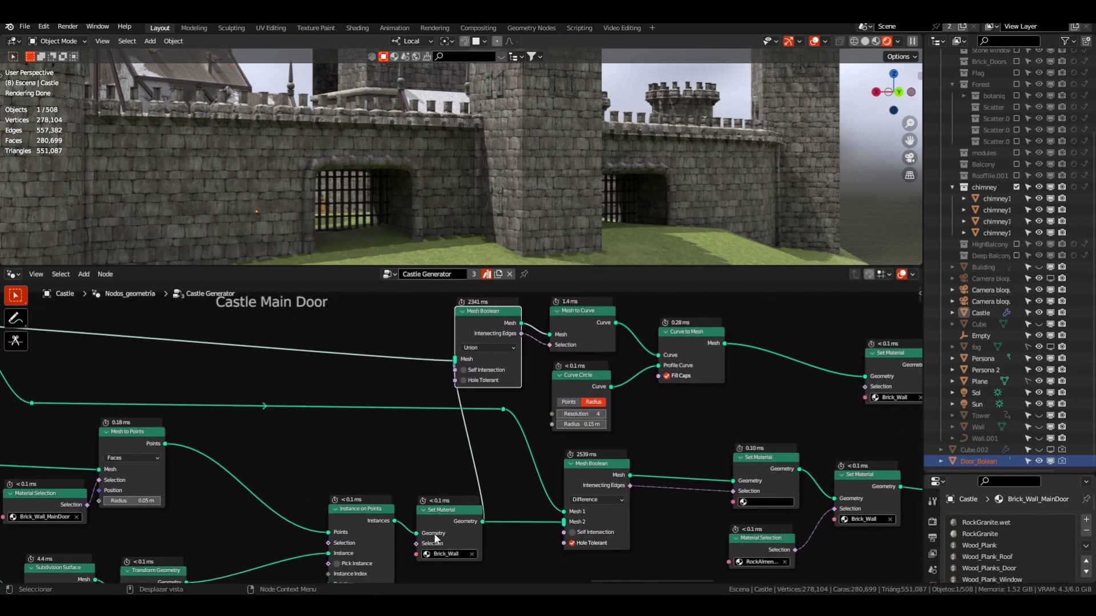
{"action": "middle_click_drag", "start_coordinate": [343, 520], "coordinate": [424, 427]}
{"action": "middle_click_drag", "start_coordinate": [516, 363], "coordinate": [381, 508]}
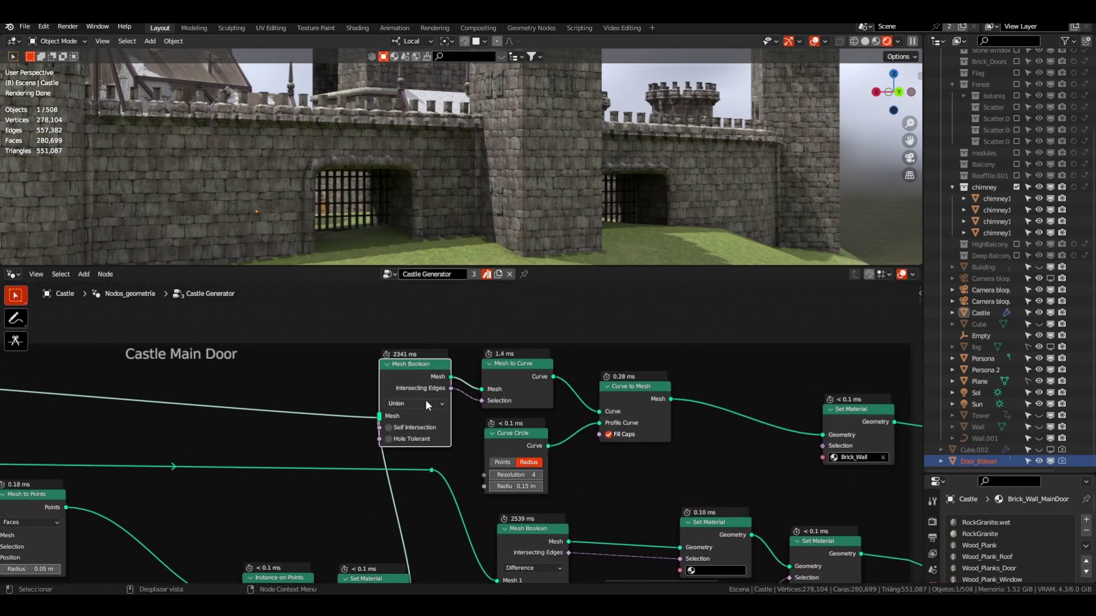
{"action": "middle_click_drag", "start_coordinate": [343, 391], "coordinate": [274, 398]}
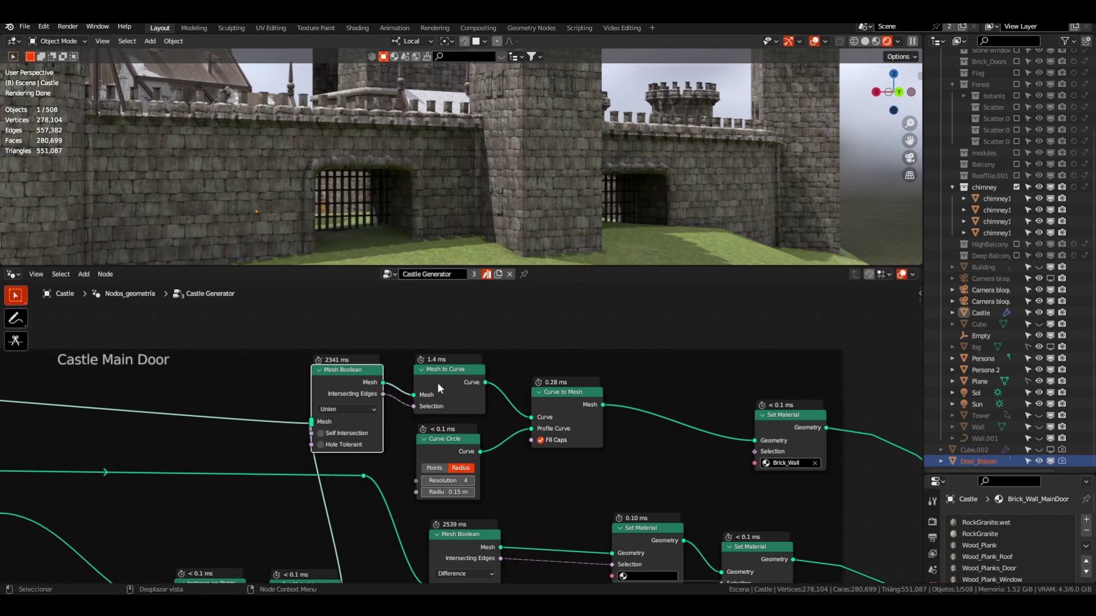
- Inspect the rounded brick edging around the gate opening and the castle wall beside it in the viewport
{"action": "scroll", "coordinate": [323, 167], "scroll_direction": "up", "scroll_amount": 2}
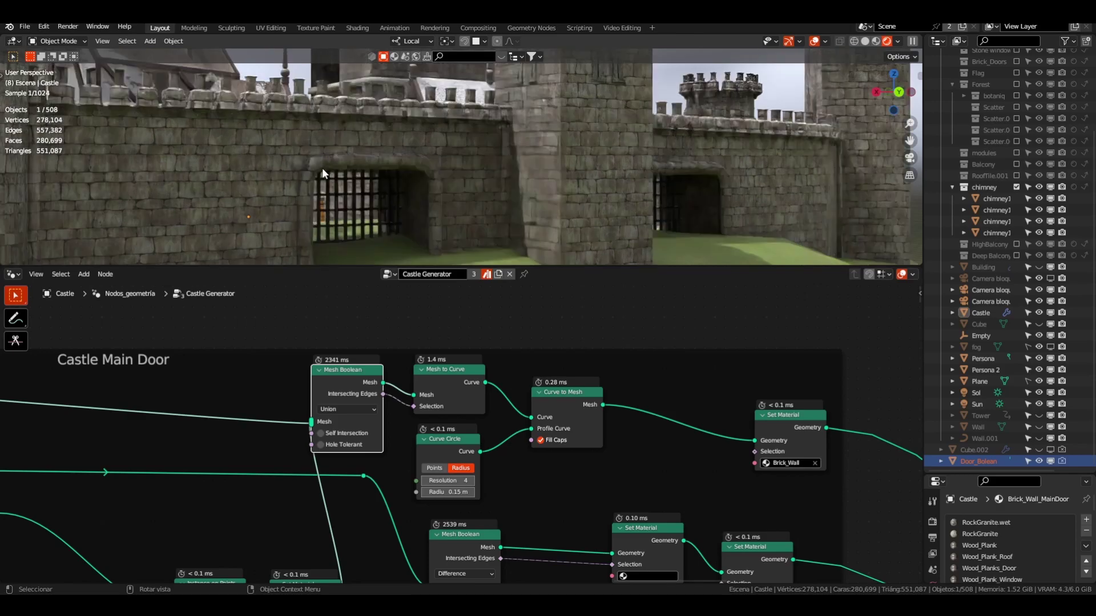
{"action": "middle_click_drag", "start_coordinate": [331, 157], "coordinate": [351, 108], "text": "shift"}
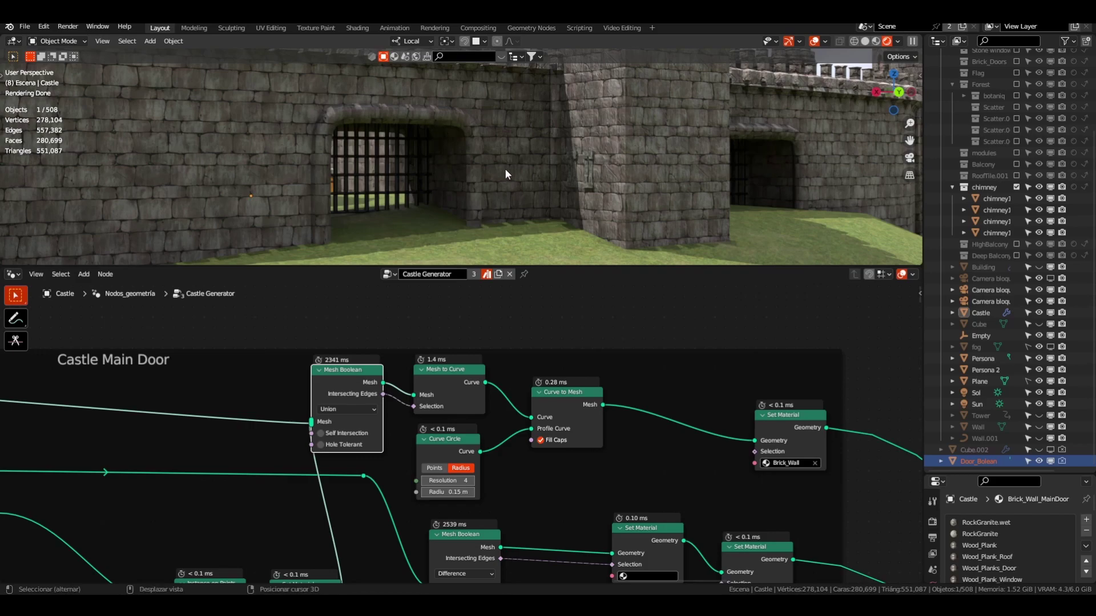
{"action": "middle_click_drag", "start_coordinate": [502, 169], "coordinate": [468, 196], "text": "shift"}
{"action": "scroll", "coordinate": [519, 123], "scroll_direction": "up", "scroll_amount": 2}
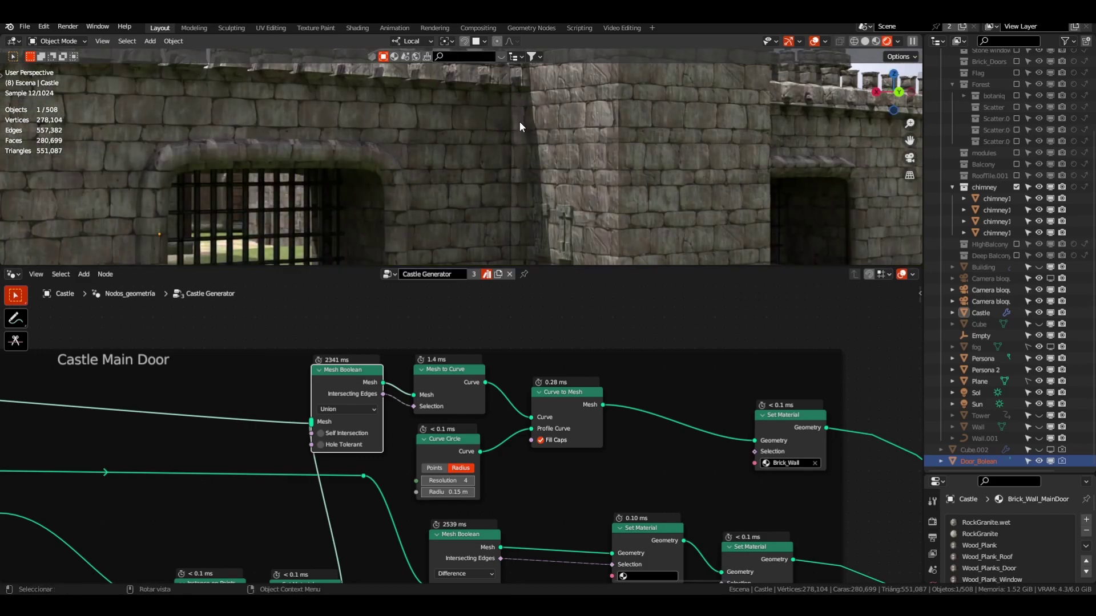
{"action": "scroll", "coordinate": [519, 196], "scroll_direction": "down", "scroll_amount": 3}
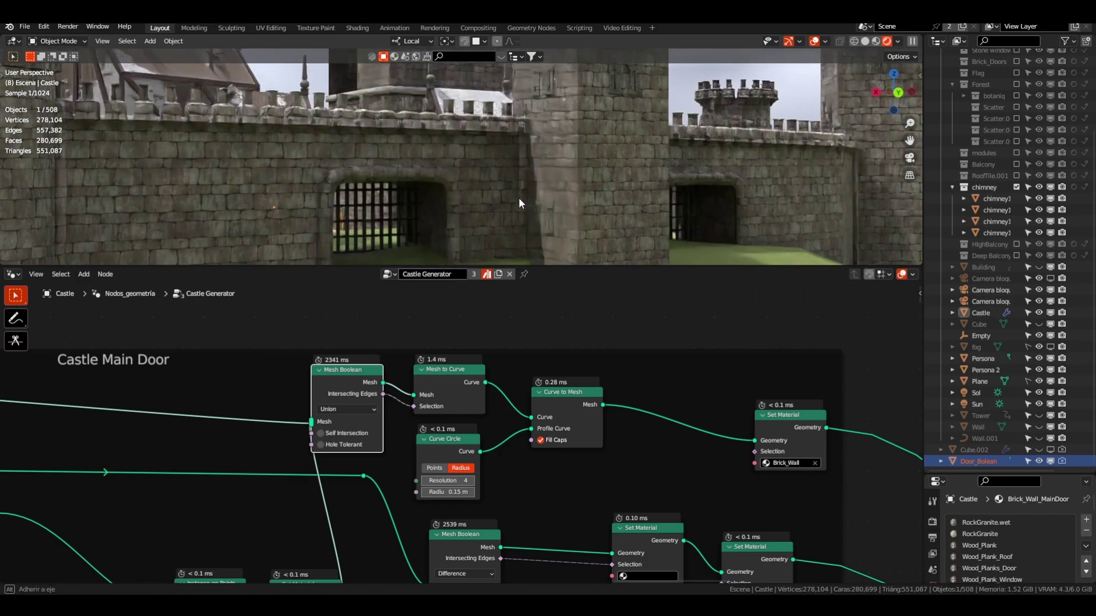
- Inspect the walls around the gate, toggling the Union Mesh Boolean to compare the brick edging, and leave the node muted
{"action": "middle_click_drag", "start_coordinate": [518, 197], "coordinate": [497, 198]}
{"action": "scroll", "coordinate": [497, 197], "scroll_direction": "down", "scroll_amount": 3}
{"action": "middle_click_drag", "start_coordinate": [378, 153], "coordinate": [386, 177]}
{"action": "scroll", "coordinate": [334, 166], "scroll_direction": "up", "scroll_amount": 6}
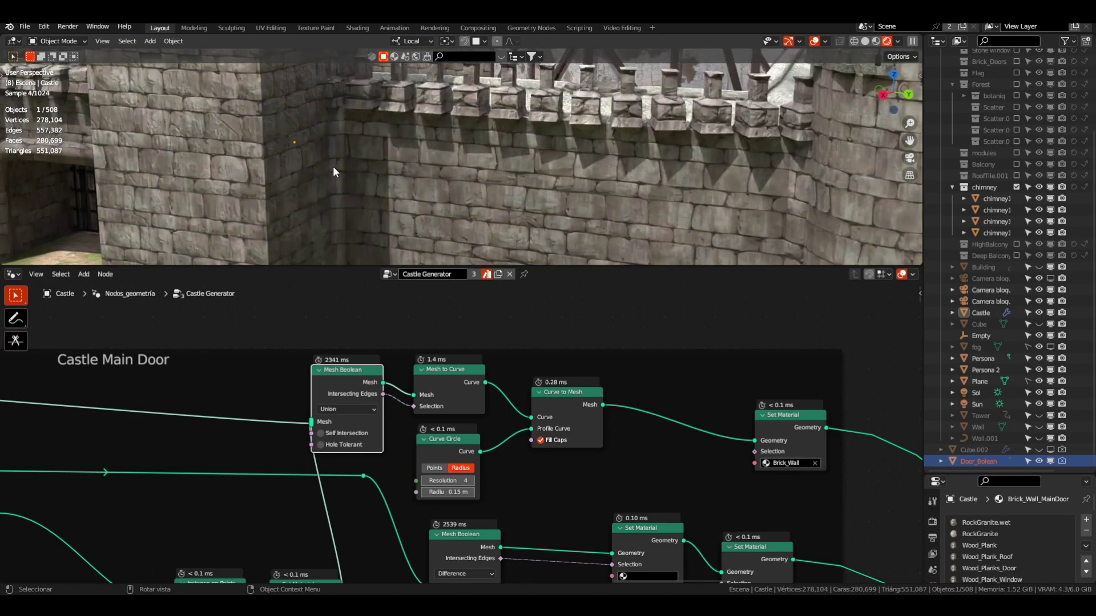
{"action": "scroll", "coordinate": [333, 166], "scroll_direction": "down", "scroll_amount": 4}
{"action": "middle_click_drag", "start_coordinate": [211, 158], "coordinate": [468, 167], "text": "shift"}
{"action": "middle_click_drag", "start_coordinate": [313, 160], "coordinate": [115, 121], "text": "shift"}
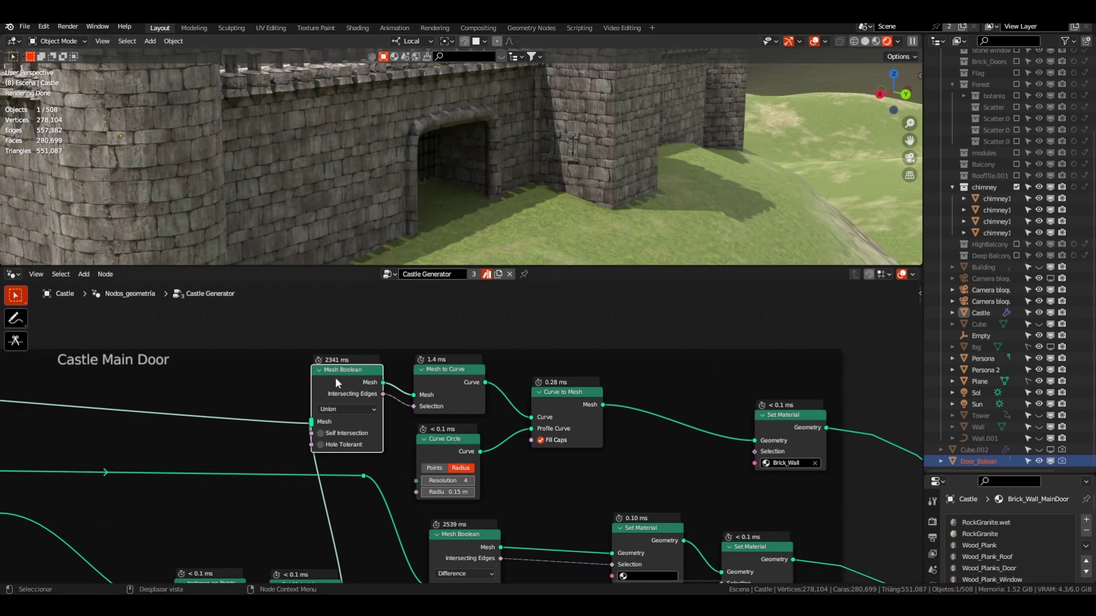
{"action": "key", "text": "m"}
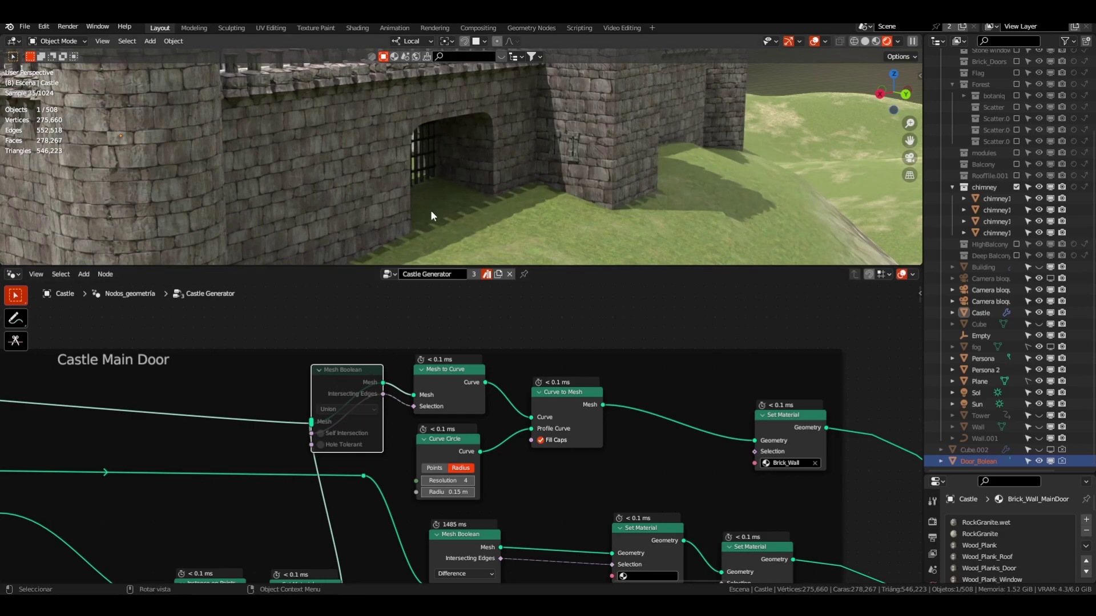
{"action": "middle_click_drag", "start_coordinate": [456, 135], "coordinate": [284, 87]}
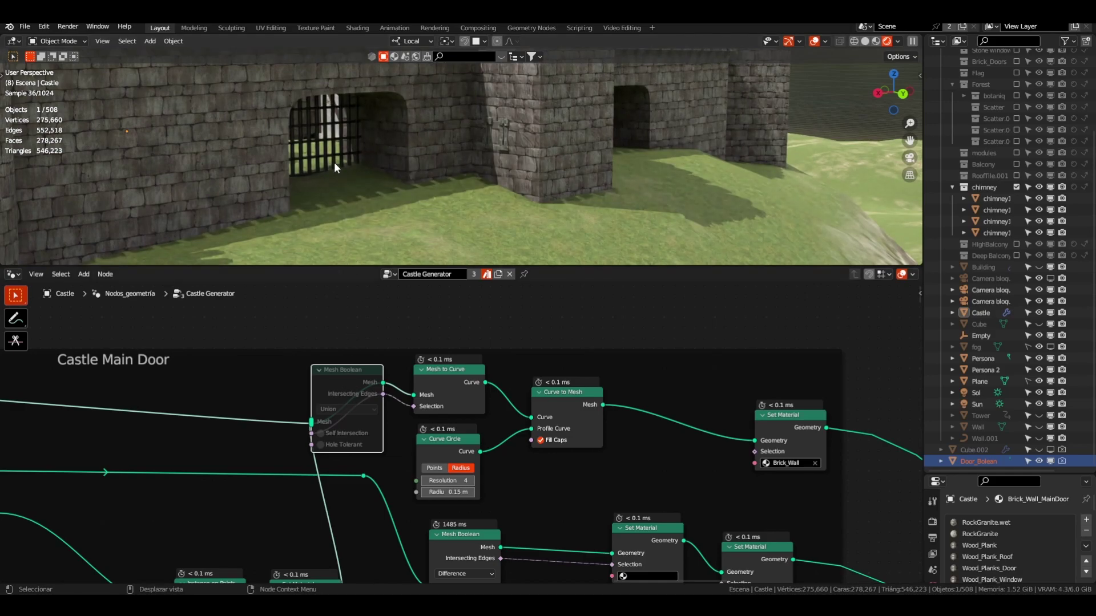
{"action": "key", "text": "m"}
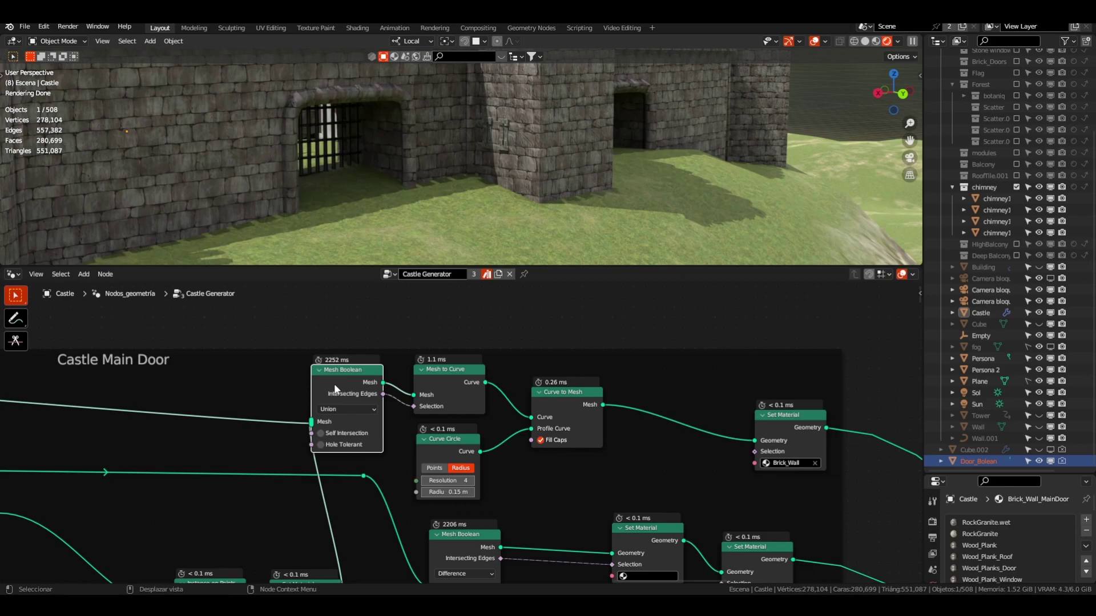
{"action": "key", "text": "m"}
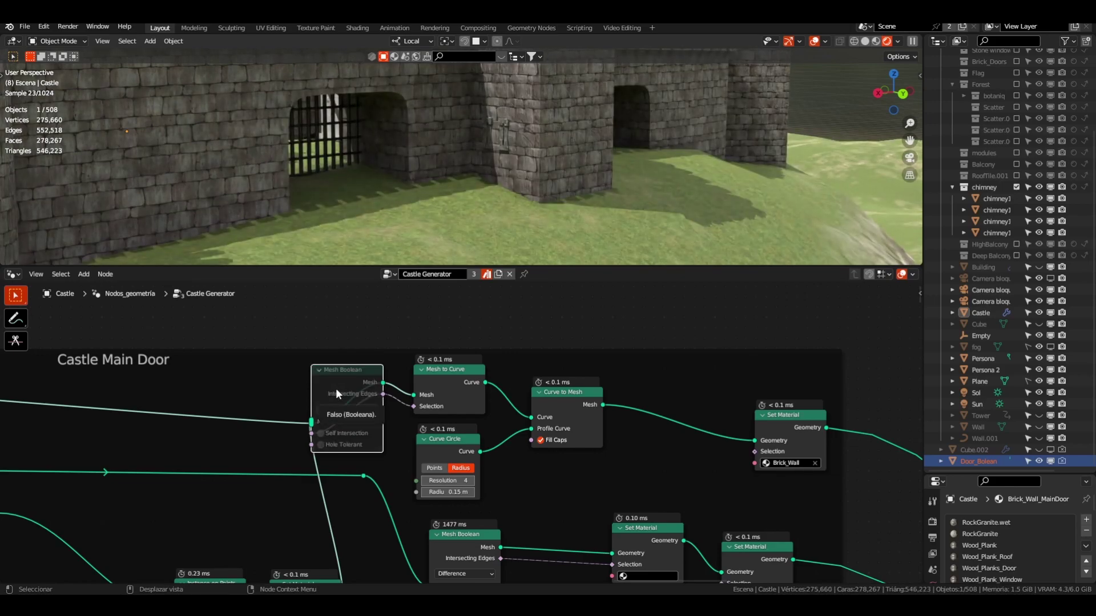
- Mute the output link of the gate bars branch's last Set Material to hide the iron bars in the gate
{"action": "scroll", "coordinate": [387, 165], "scroll_direction": "down", "scroll_amount": 4}
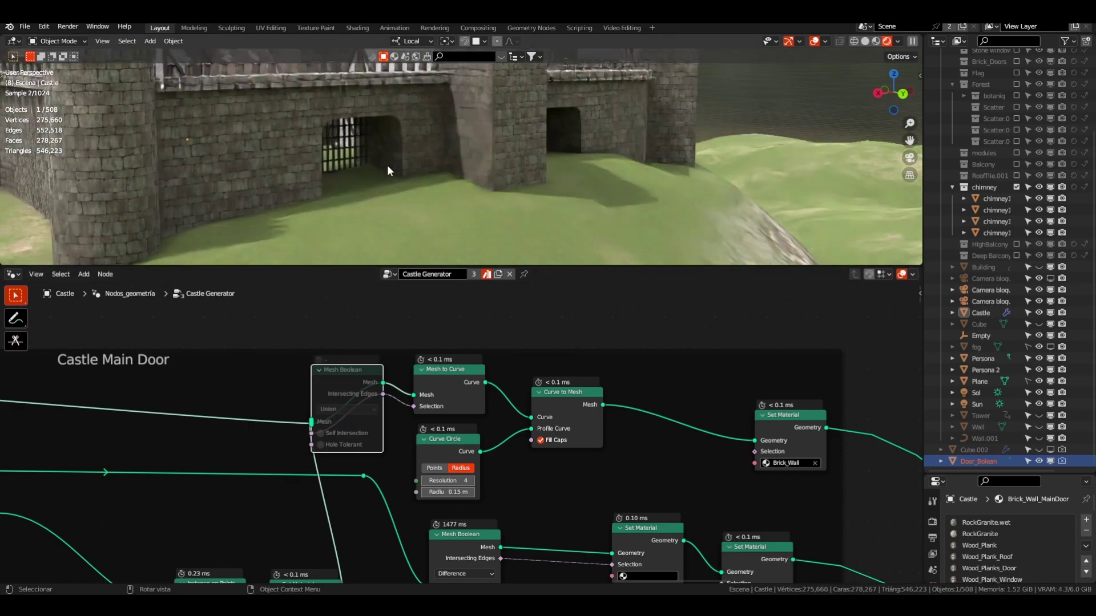
{"action": "scroll", "coordinate": [481, 397], "scroll_direction": "down", "scroll_amount": 4}
{"action": "scroll", "coordinate": [300, 523], "scroll_direction": "down", "scroll_amount": 2}
{"action": "middle_click_drag", "start_coordinate": [301, 521], "coordinate": [391, 467]}
{"action": "middle_click_drag", "start_coordinate": [307, 482], "coordinate": [377, 335]}
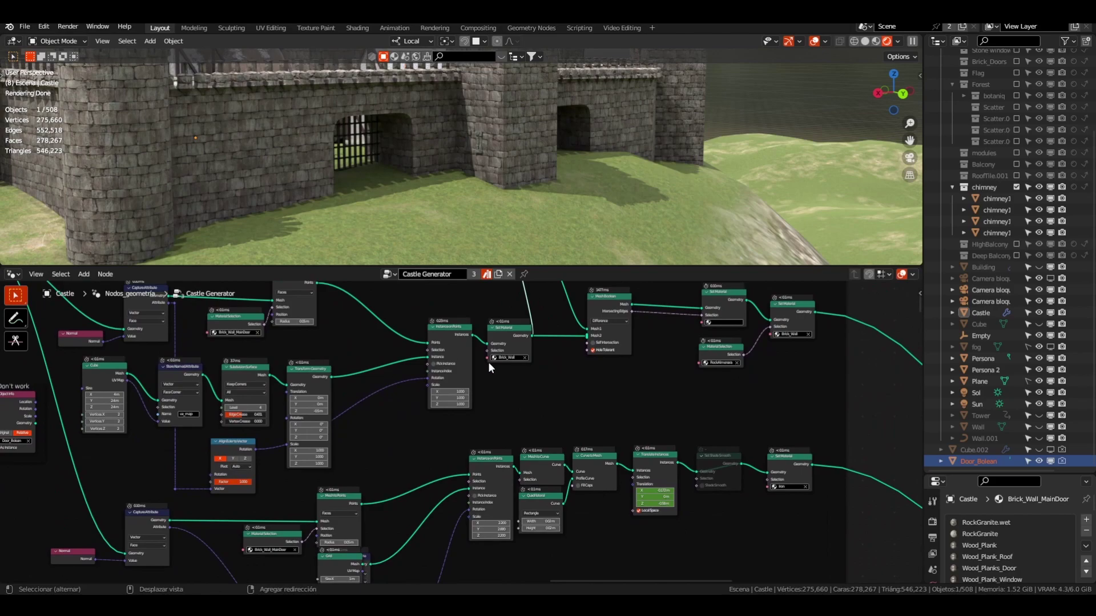
{"action": "right_click_drag", "start_coordinate": [837, 453], "coordinate": [836, 482], "text": "ctrl+alt"}
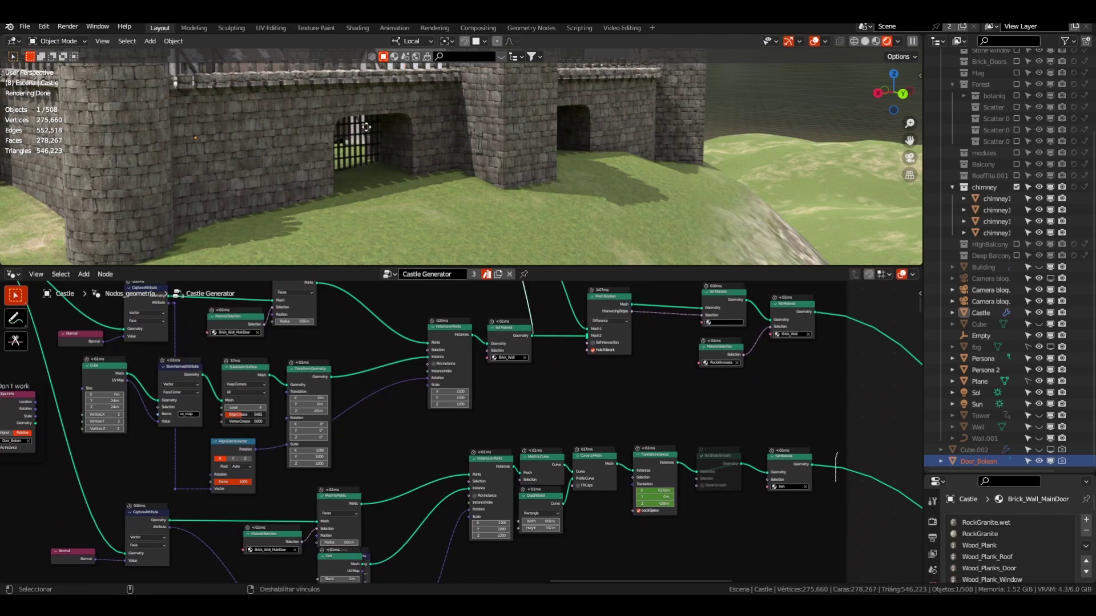
{"action": "middle_click_drag", "start_coordinate": [497, 408], "coordinate": [472, 399]}
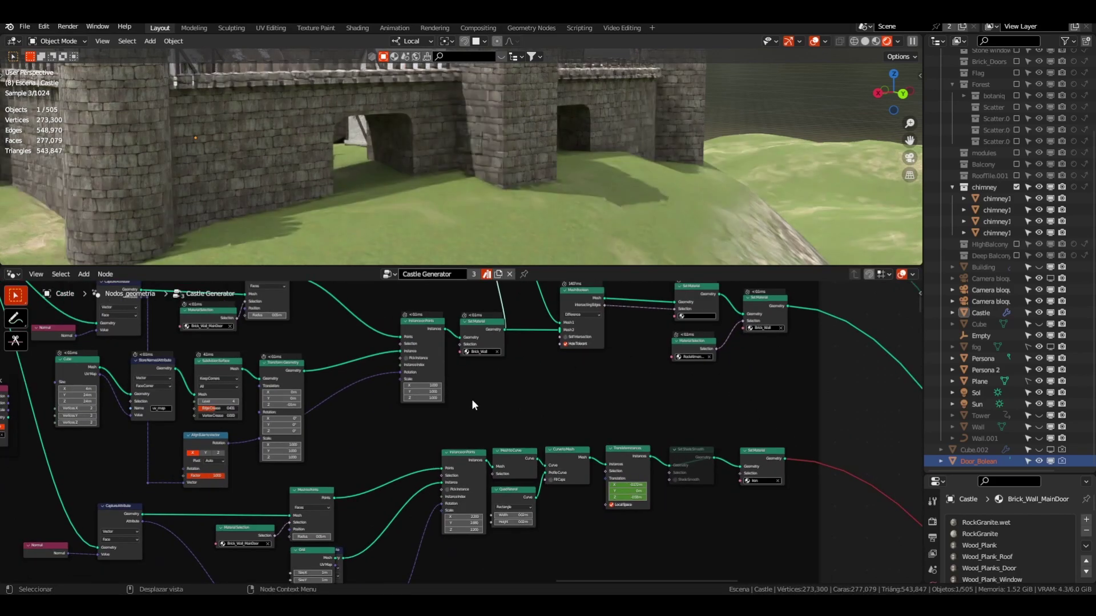
{"action": "scroll", "coordinate": [471, 399], "scroll_direction": "down", "scroll_amount": 2}
{"action": "scroll", "coordinate": [414, 474], "scroll_direction": "down", "scroll_amount": 1}
{"action": "scroll", "coordinate": [398, 425], "scroll_direction": "down", "scroll_amount": 1}
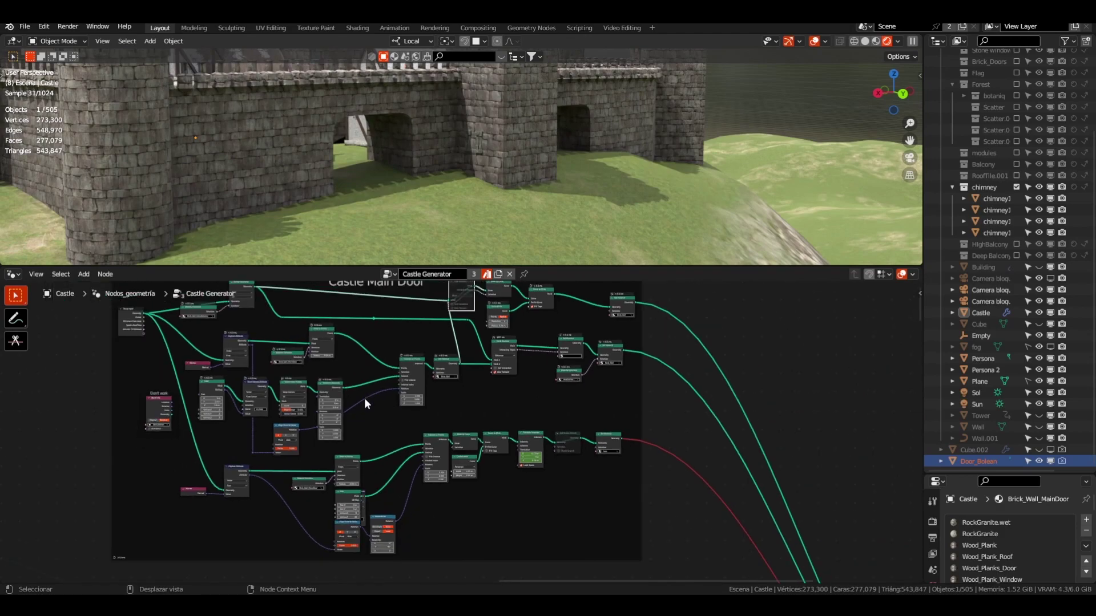
- Select the nodes of the gate bars branch, from Normal and Capture Attribute through the last Set Material, to point them out
{"action": "left_click_drag", "start_coordinate": [182, 449], "coordinate": [527, 547]}
{"action": "left_click_drag", "start_coordinate": [461, 396], "coordinate": [625, 455], "text": "shift"}
{"action": "key", "text": "g"}
{"action": "right_click", "coordinate": [552, 419]}
{"action": "left_click", "coordinate": [270, 469]}
{"action": "left_click", "coordinate": [243, 454]}
{"action": "left_click", "coordinate": [206, 469], "text": "shift"}
{"action": "left_click", "coordinate": [318, 465], "text": "shift"}
{"action": "left_click", "coordinate": [423, 483]}
- View the gate from the front and unmute the gate bars branch's output link to restore the iron bars
{"action": "mouse_move", "coordinate": [405, 158]}
{"action": "middle_mouse_down"}
{"action": "mouse_move", "coordinate": [389, 149]}
{"action": "mouse_move", "coordinate": [399, 169]}
{"action": "mouse_move", "coordinate": [417, 169]}
{"action": "mouse_move", "coordinate": [391, 167]}
{"action": "mouse_move", "coordinate": [471, 177]}
{"action": "mouse_move", "coordinate": [251, 177]}
{"action": "mouse_move", "coordinate": [452, 185]}
{"action": "mouse_move", "coordinate": [332, 173]}
{"action": "mouse_move", "coordinate": [394, 173]}
{"action": "mouse_move", "coordinate": [386, 179]}
{"action": "mouse_move", "coordinate": [428, 150]}
{"action": "middle_mouse_up"}
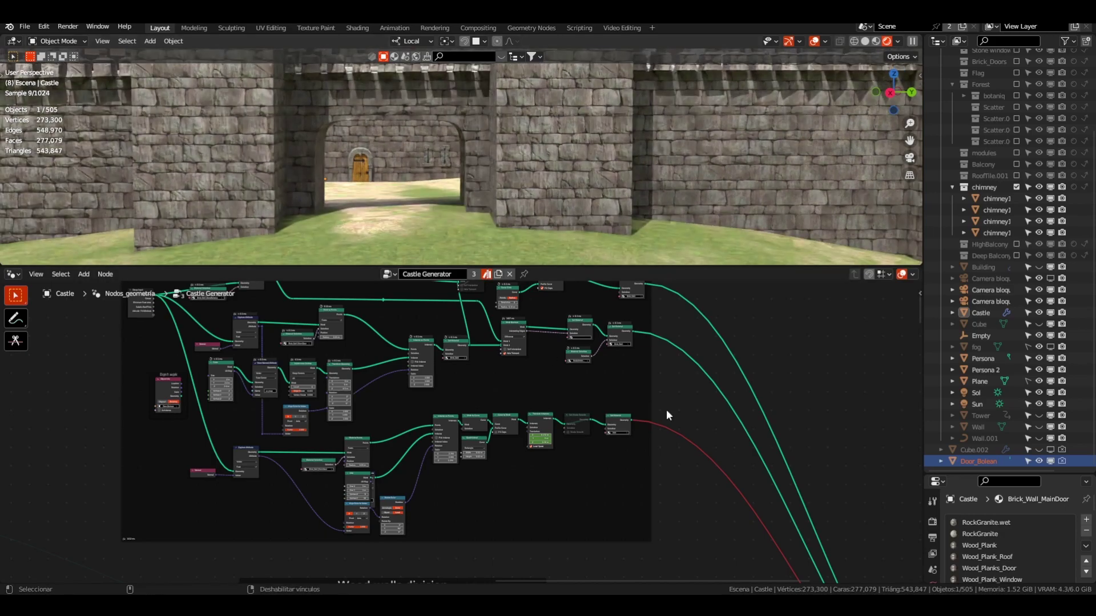
{"action": "right_click_drag", "start_coordinate": [667, 410], "coordinate": [662, 472], "text": "ctrl+alt"}
{"action": "right_click_drag", "start_coordinate": [337, 162], "coordinate": [336, 162], "text": "ctrl+alt"}
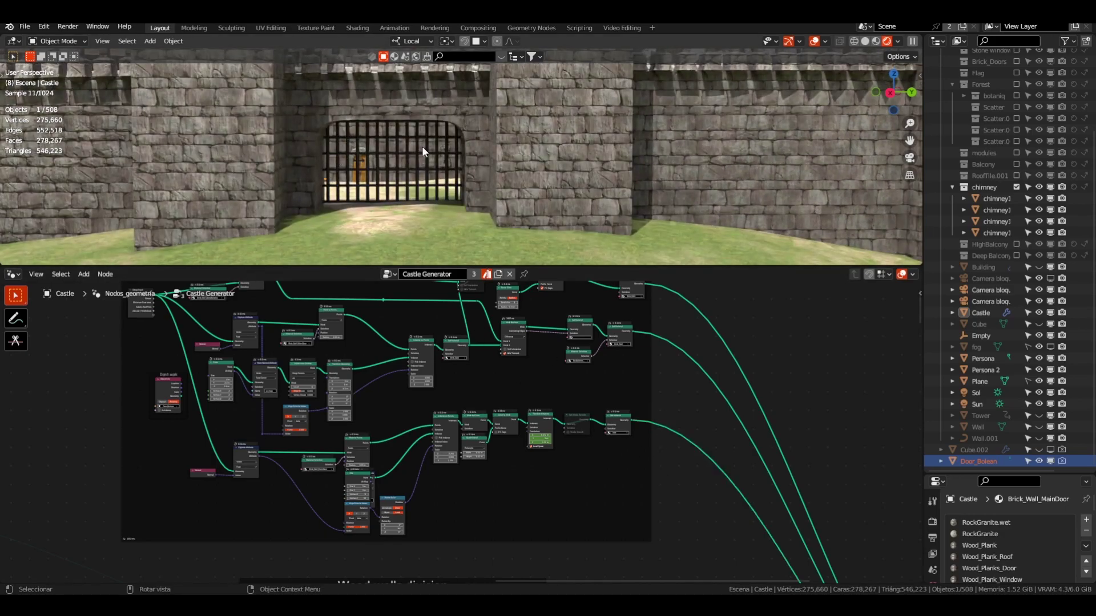
{"action": "scroll", "coordinate": [377, 151], "scroll_direction": "up", "scroll_amount": 4}
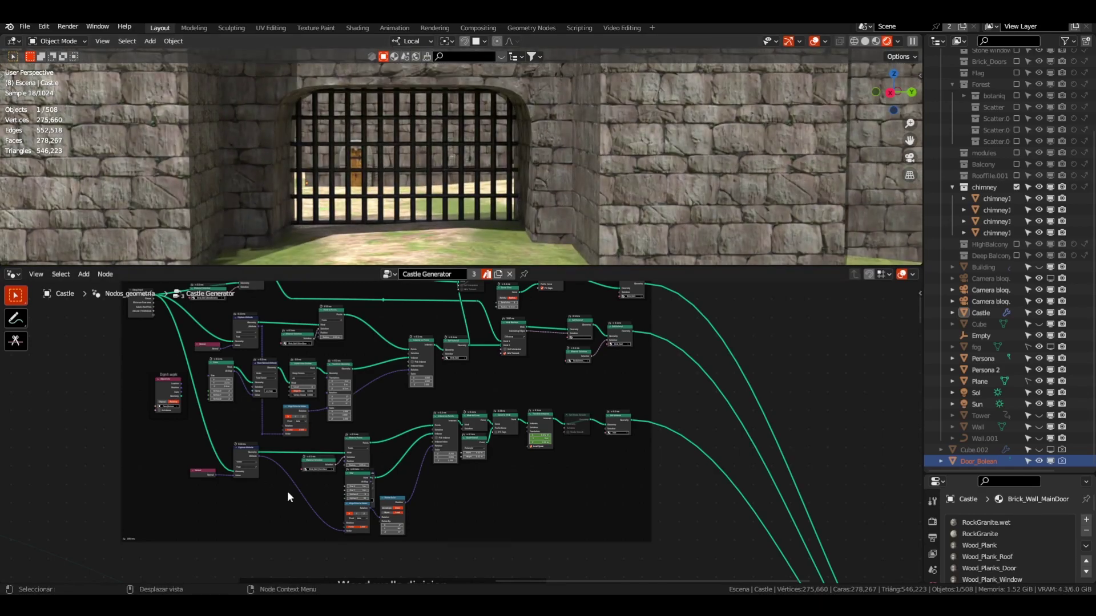
- Try feeding the gate bars' Align Euler to Vector node from the upper Capture Attribute through its reroute
{"action": "scroll", "coordinate": [288, 490], "scroll_direction": "up", "scroll_amount": 4}
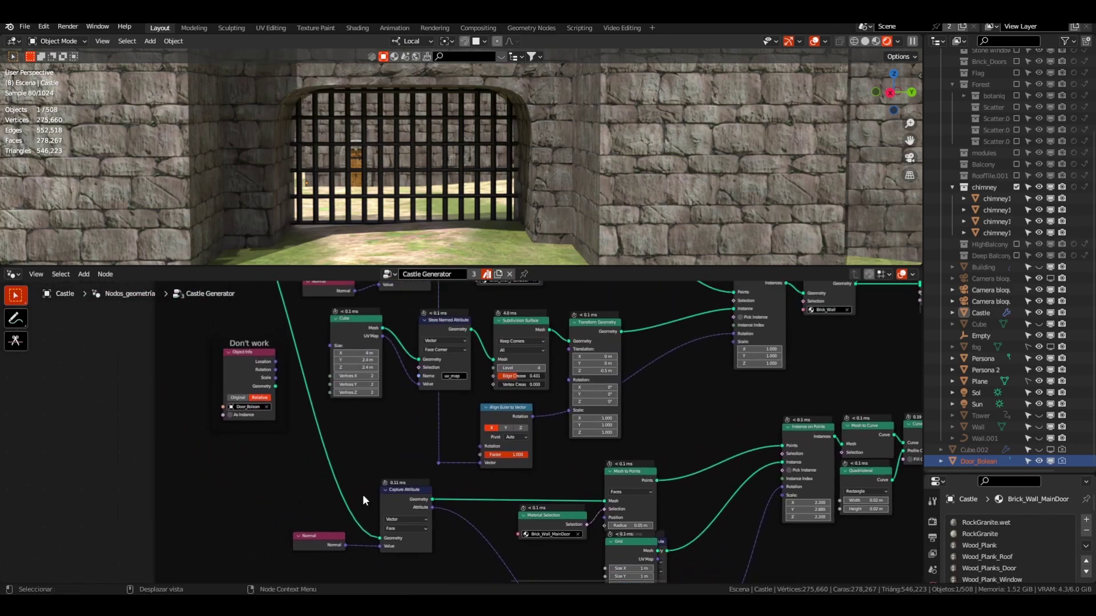
{"action": "scroll", "coordinate": [354, 492], "scroll_direction": "down", "scroll_amount": 1}
{"action": "middle_click_drag", "start_coordinate": [354, 492], "coordinate": [367, 561]}
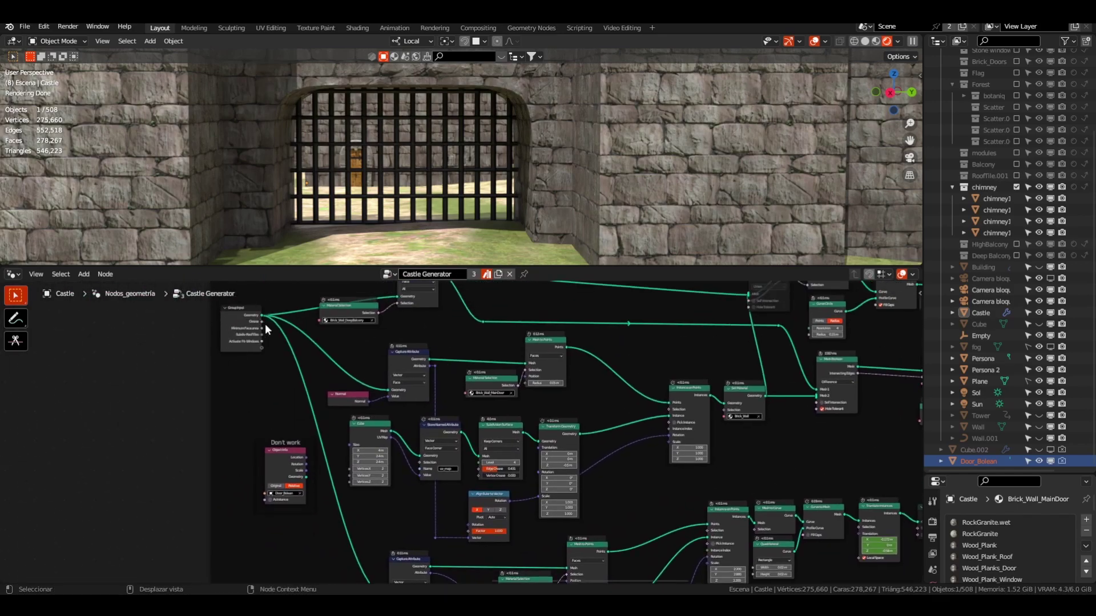
{"action": "scroll", "coordinate": [378, 467], "scroll_direction": "up", "scroll_amount": 3}
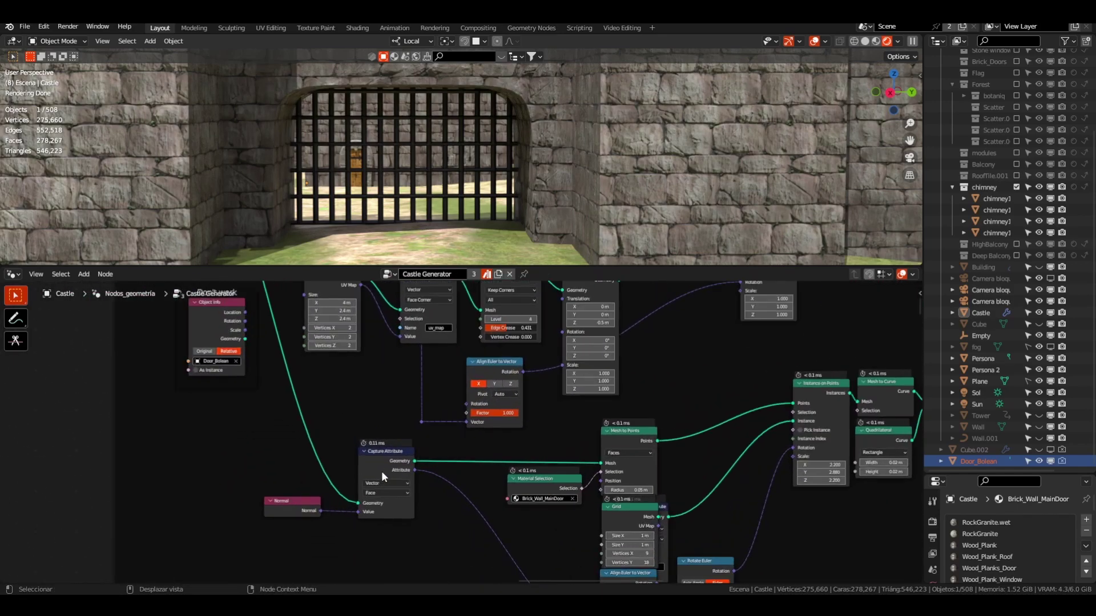
{"action": "scroll", "coordinate": [386, 465], "scroll_direction": "down", "scroll_amount": 6}
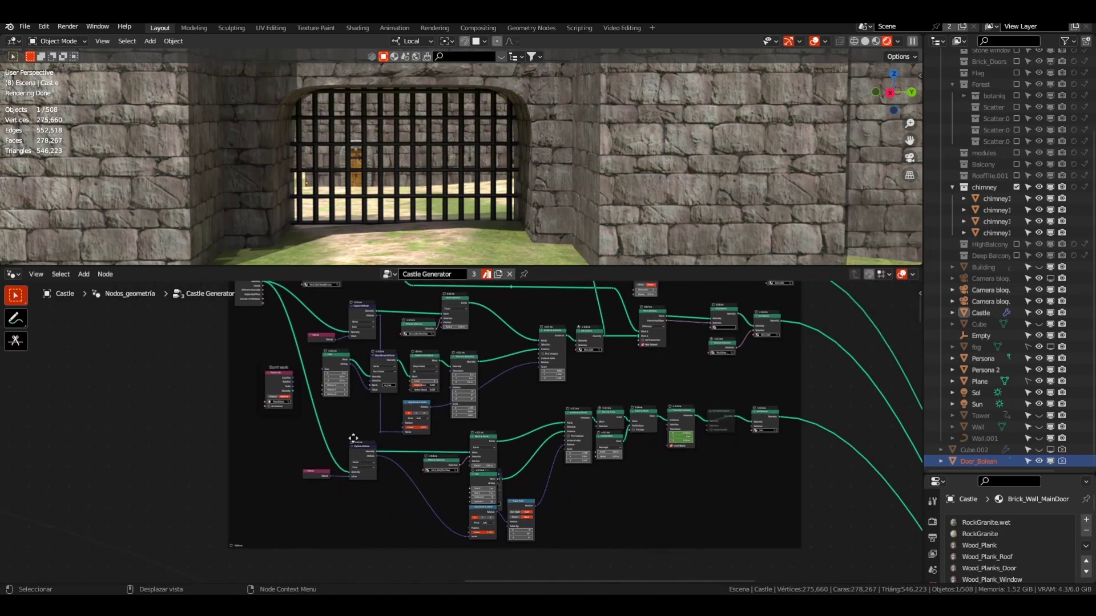
{"action": "left_click_drag", "start_coordinate": [379, 431], "coordinate": [466, 536]}
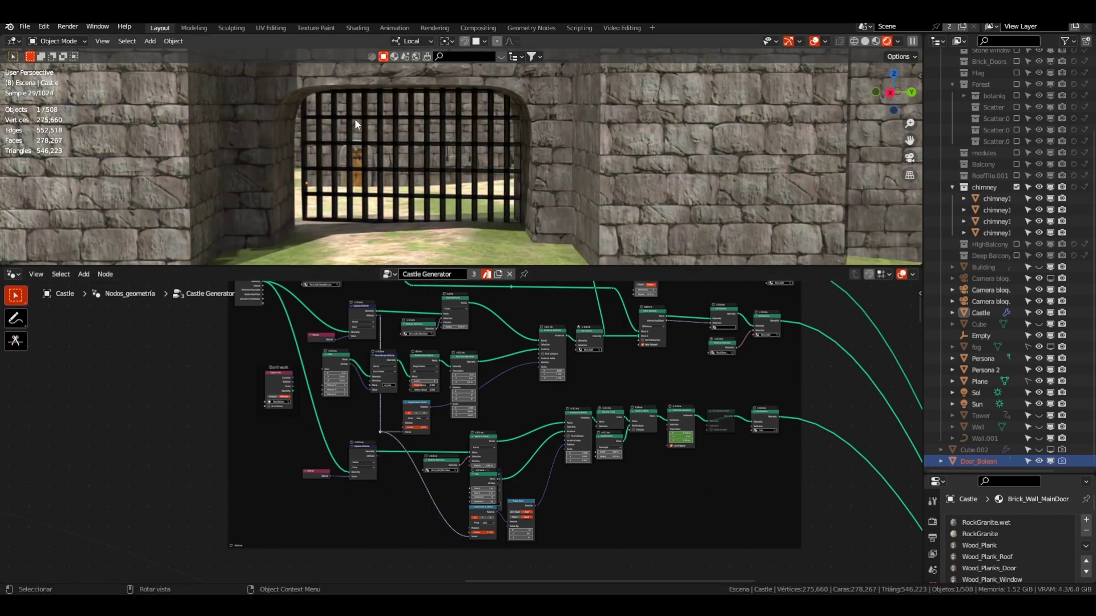
{"action": "scroll", "coordinate": [360, 316], "scroll_direction": "up", "scroll_amount": 4}
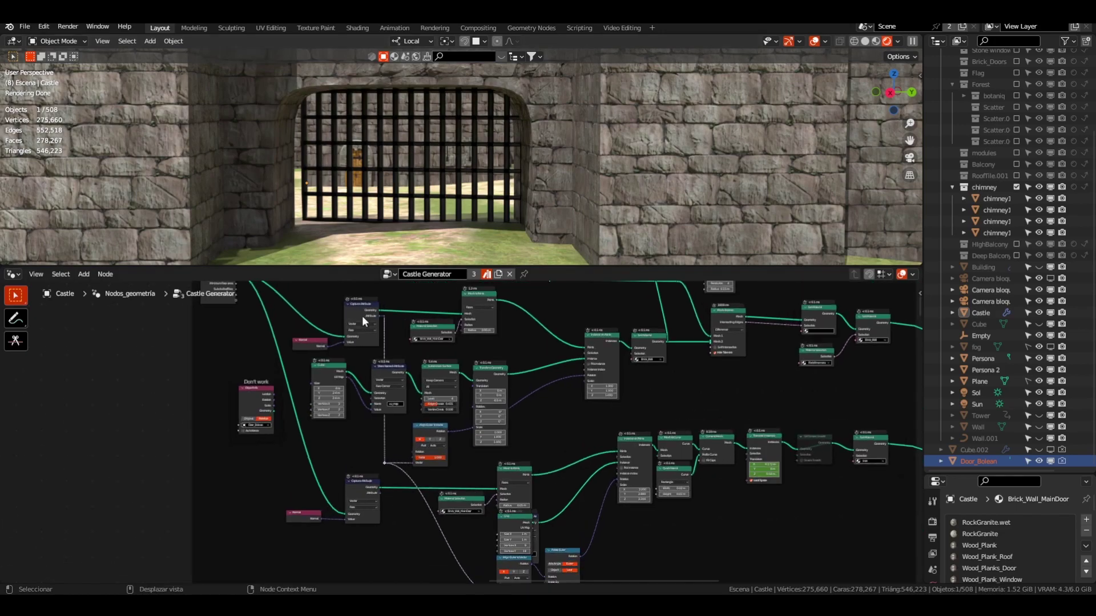
{"action": "middle_click_drag", "start_coordinate": [346, 324], "coordinate": [348, 330]}
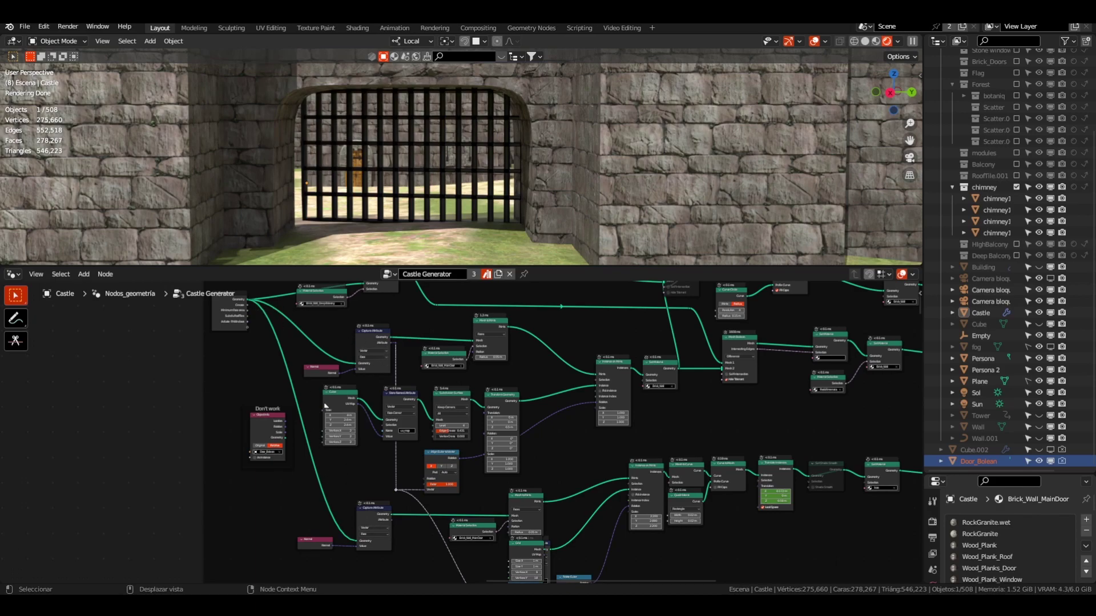
{"action": "middle_click_drag", "start_coordinate": [574, 491], "coordinate": [529, 464]}
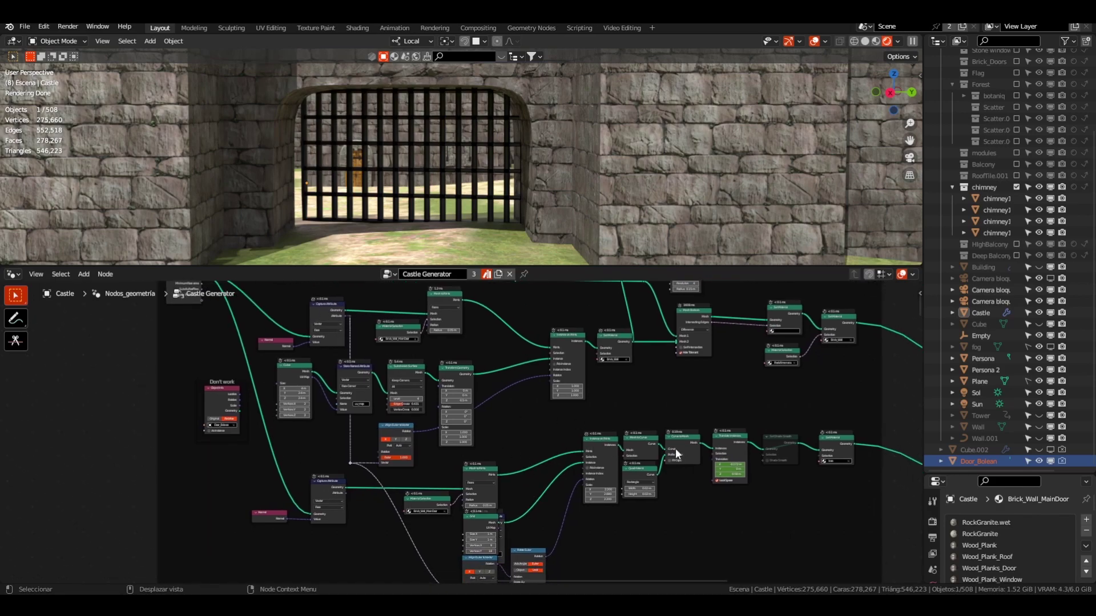
{"action": "scroll", "coordinate": [327, 539], "scroll_direction": "down", "scroll_amount": 3, "text": "shift"}
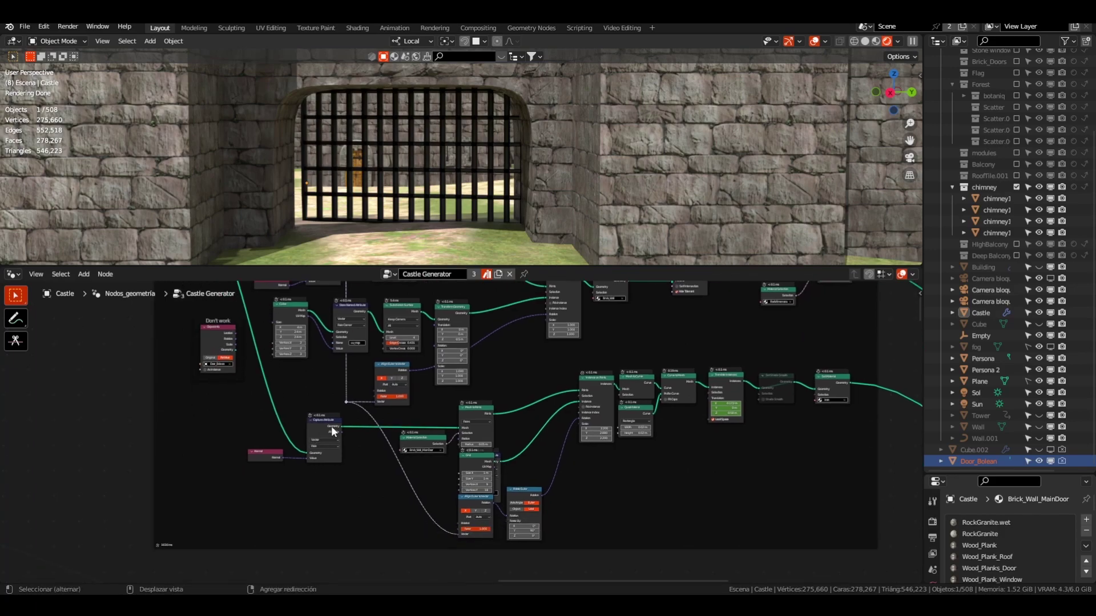
- Reconnect the lower Capture Attribute's Attribute output to the Vector input of the gate bars' Align Euler to Vector
{"action": "scroll", "coordinate": [334, 426], "scroll_direction": "up", "scroll_amount": 1}
{"action": "left_click_drag", "start_coordinate": [343, 433], "coordinate": [475, 552]}
{"action": "left_click", "coordinate": [442, 543]}
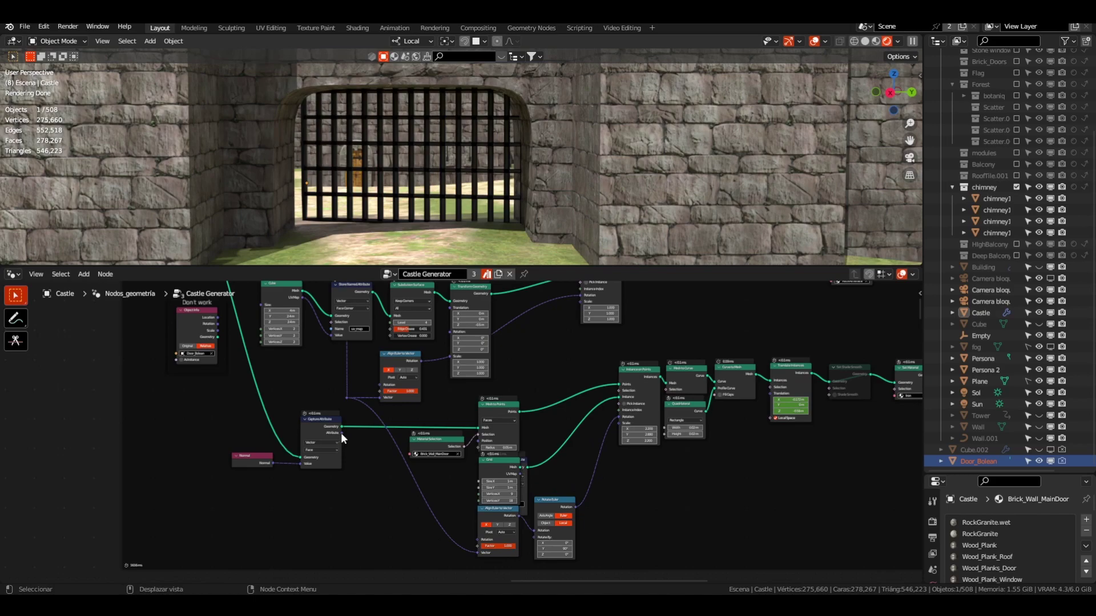
{"action": "left_click_drag", "start_coordinate": [341, 432], "coordinate": [476, 549]}
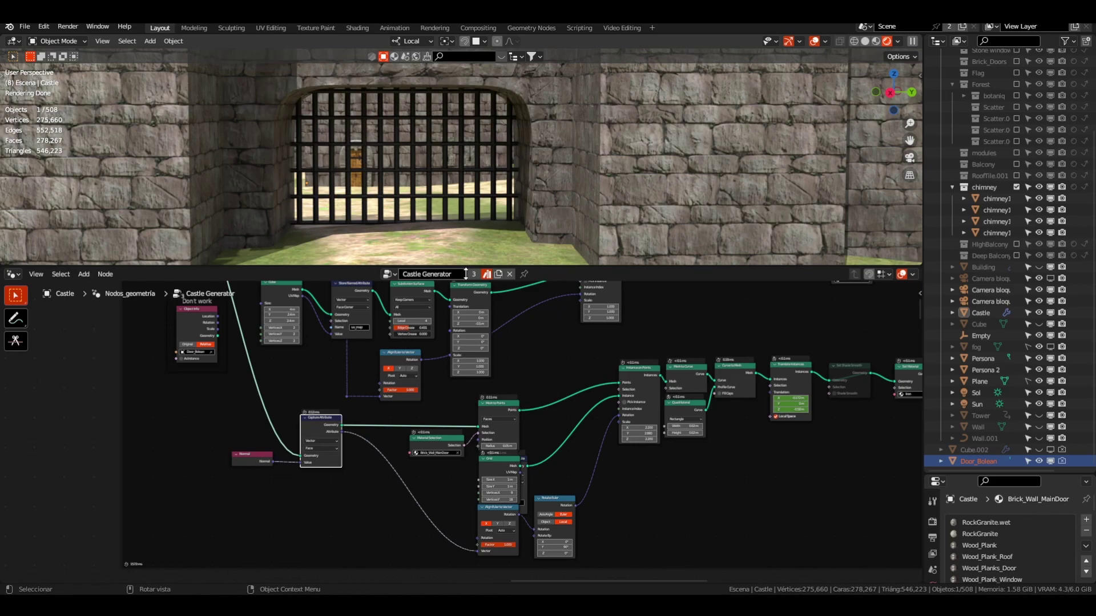
- Trace the geometry from Group Input through the lower Capture Attribute and move its Mesh to Points node clear of the Grid node
{"action": "middle_click_drag", "start_coordinate": [200, 429], "coordinate": [321, 543]}
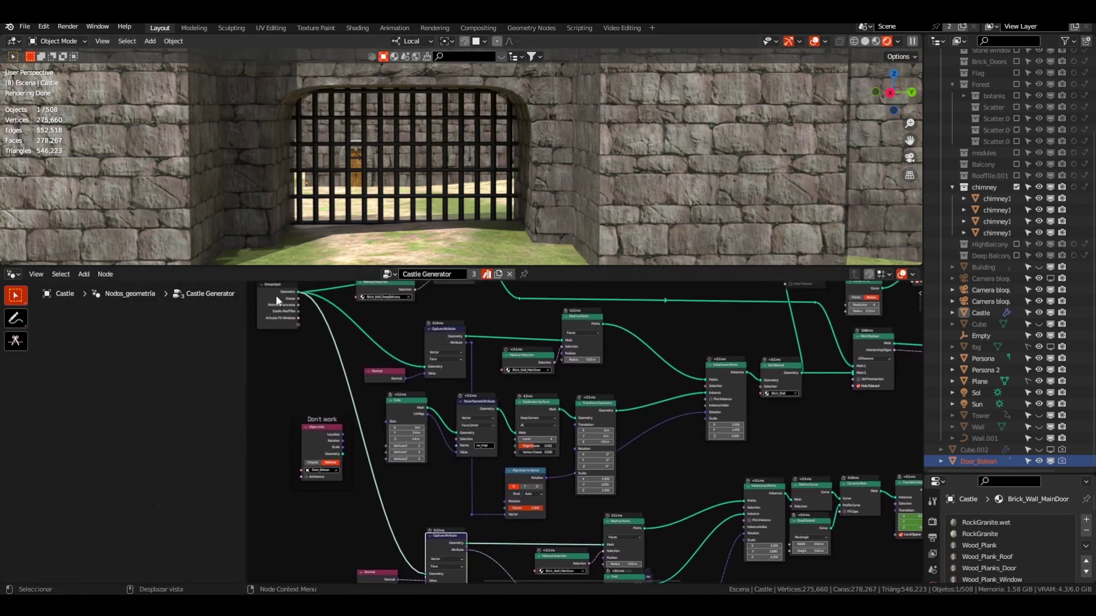
{"action": "middle_click_drag", "start_coordinate": [391, 498], "coordinate": [325, 384]}
{"action": "scroll", "coordinate": [376, 454], "scroll_direction": "up", "scroll_amount": 6}
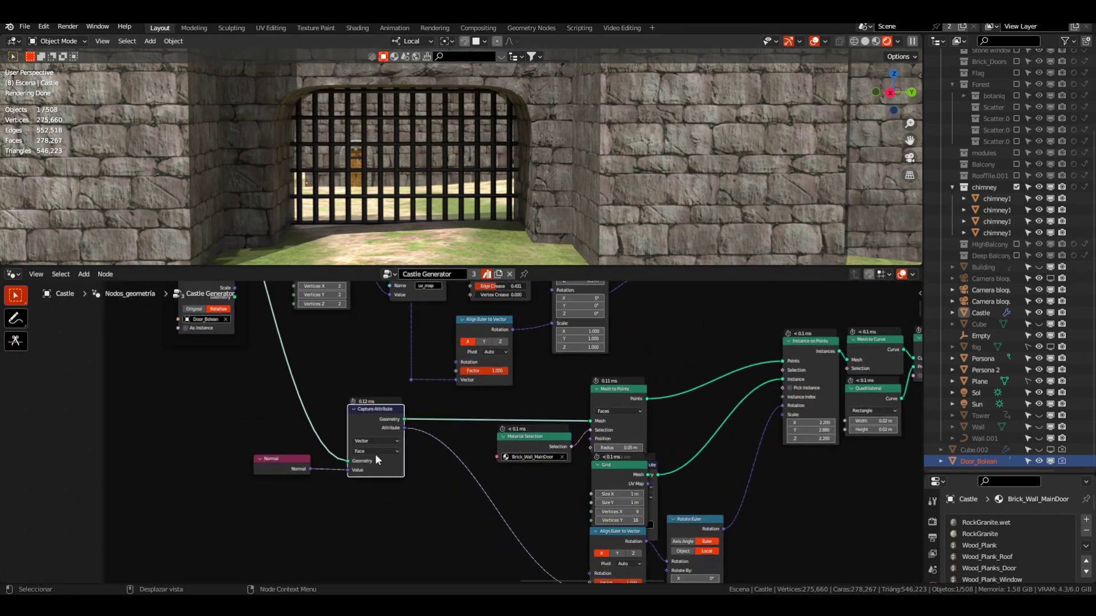
{"action": "middle_click_drag", "start_coordinate": [292, 478], "coordinate": [160, 416]}
{"action": "middle_click_drag", "start_coordinate": [249, 352], "coordinate": [195, 409]}
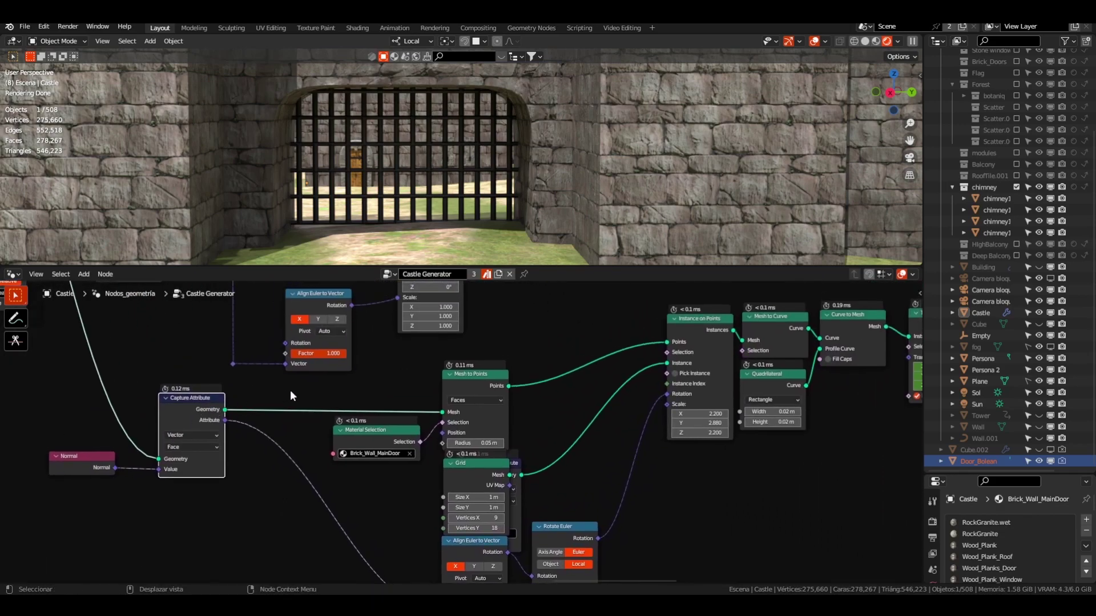
{"action": "left_click_drag", "start_coordinate": [470, 387], "coordinate": [472, 375]}
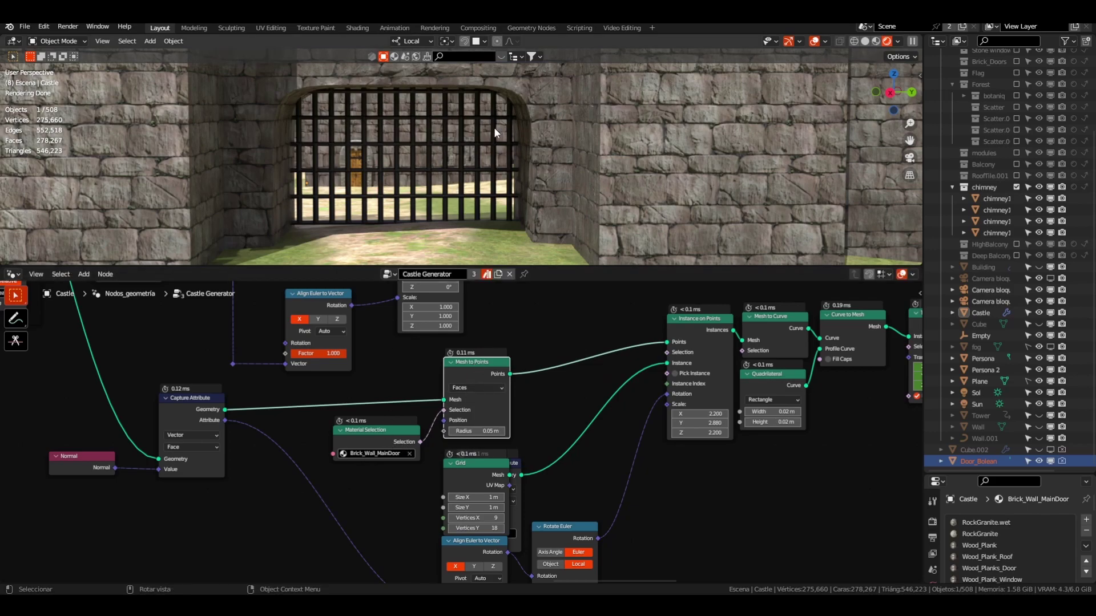
- Separate the overlapping Grid and Store Named Attribute nodes and dissolve the uv_map attribute node so Grid feeds Instance on Points directly
{"action": "middle_click_drag", "start_coordinate": [531, 401], "coordinate": [498, 329]}
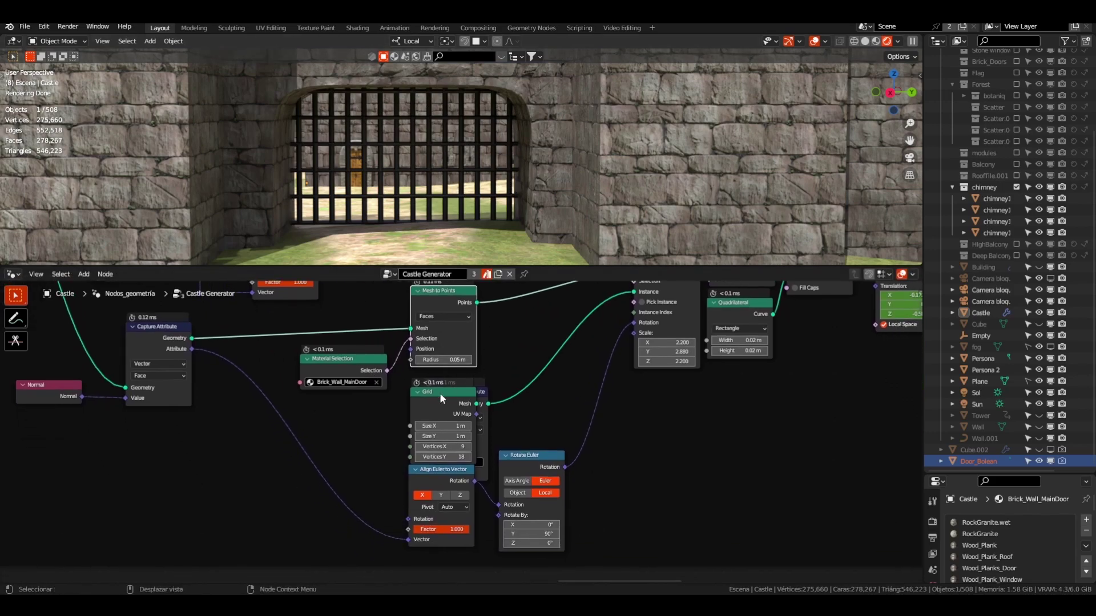
{"action": "left_click_drag", "start_coordinate": [425, 396], "coordinate": [541, 350]}
{"action": "left_click_drag", "start_coordinate": [372, 406], "coordinate": [464, 387]}
{"action": "left_click", "coordinate": [519, 354]}
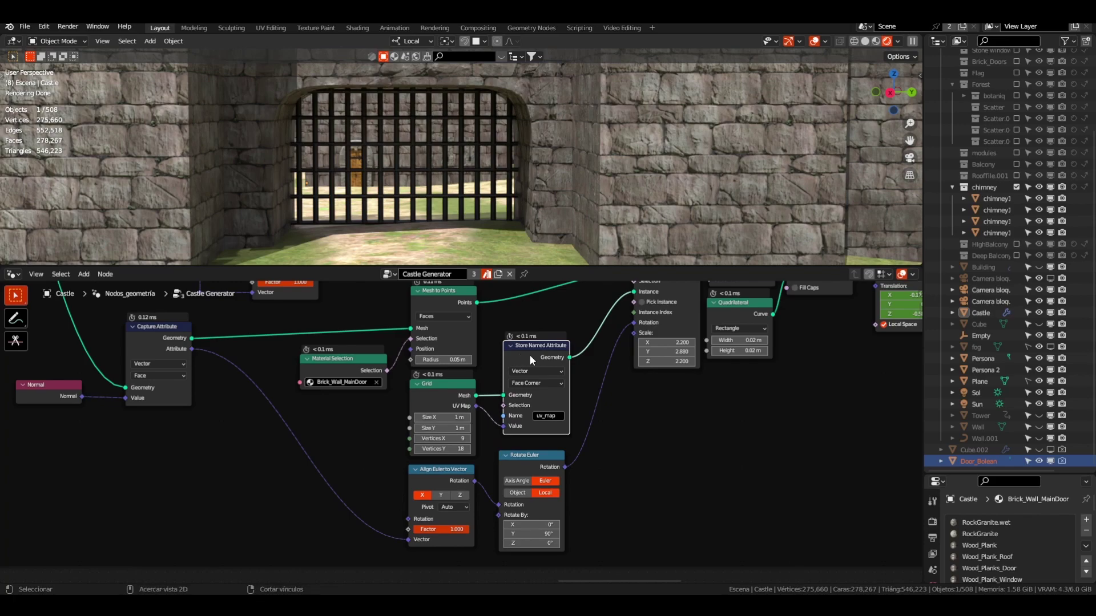
{"action": "key", "text": "ctrl+x"}
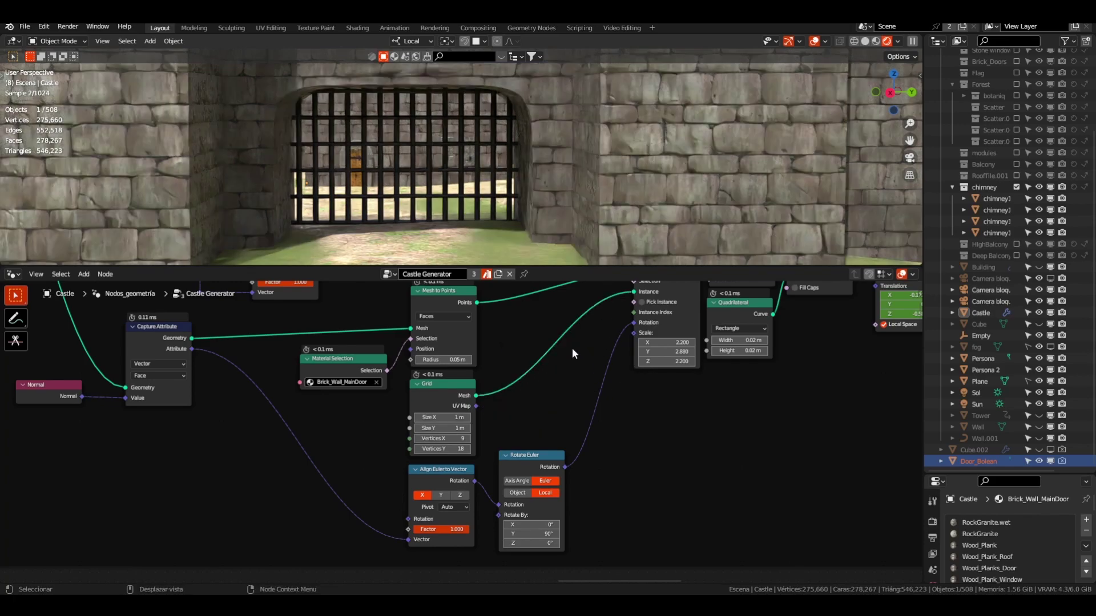
- Move the Rotate Euler node slightly away from Align Euler to Vector and show the branch through Instance on Points and Translate Instances
{"action": "scroll", "coordinate": [549, 344], "scroll_direction": "down", "scroll_amount": 1}
{"action": "middle_click_drag", "start_coordinate": [563, 364], "coordinate": [475, 381]}
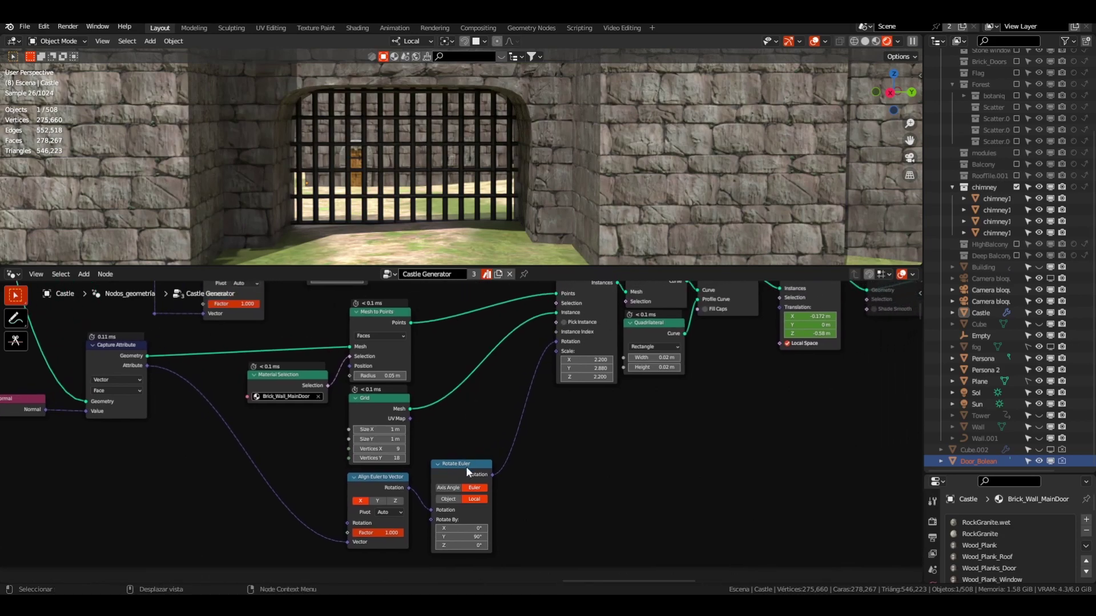
{"action": "mouse_move", "coordinate": [466, 467]}
{"action": "left_mouse_down"}
{"action": "mouse_move", "coordinate": [486, 455]}
{"action": "mouse_move", "coordinate": [474, 459]}
{"action": "left_mouse_up"}
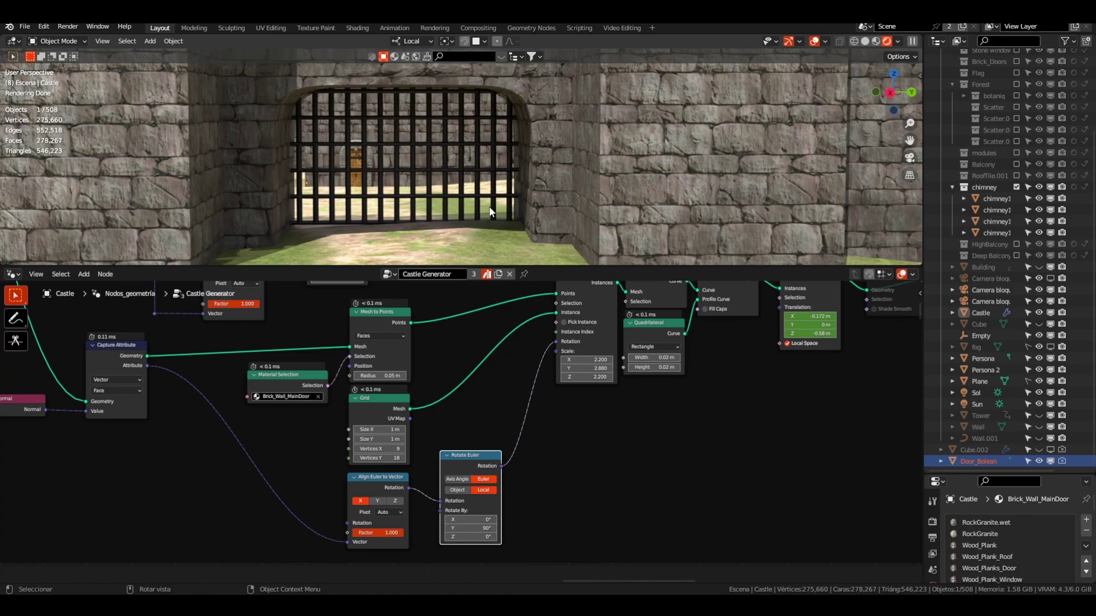
{"action": "middle_click_drag", "start_coordinate": [354, 368], "coordinate": [317, 415]}
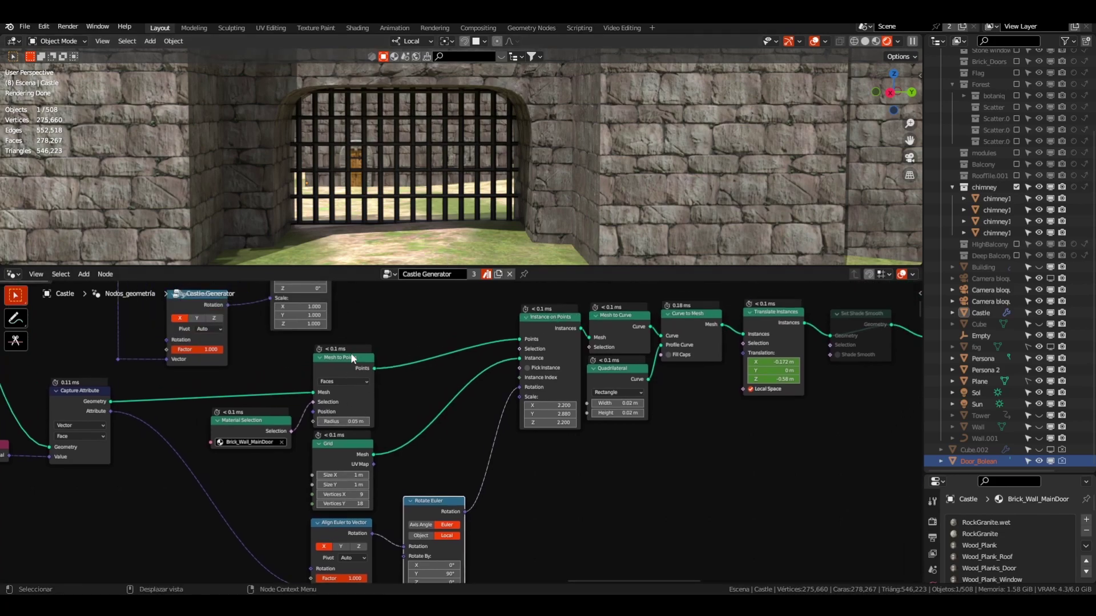
- Set the gate bars Grid node's Vertices X to 11 and view the gate up close
{"action": "mouse_move", "coordinate": [352, 351]}
{"action": "middle_mouse_down"}
{"action": "mouse_move", "coordinate": [388, 337]}
{"action": "mouse_move", "coordinate": [340, 339]}
{"action": "middle_mouse_up"}
{"action": "scroll", "coordinate": [385, 342], "scroll_direction": "up", "scroll_amount": 1}
{"action": "middle_click_drag", "start_coordinate": [550, 298], "coordinate": [576, 302]}
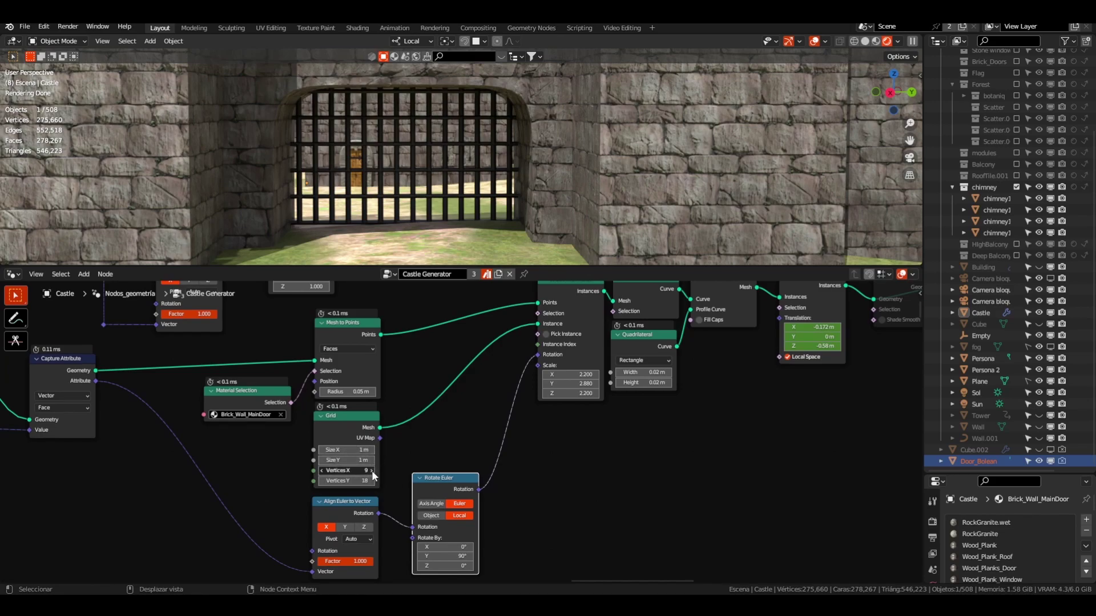
{"action": "left_click", "coordinate": [371, 471]}
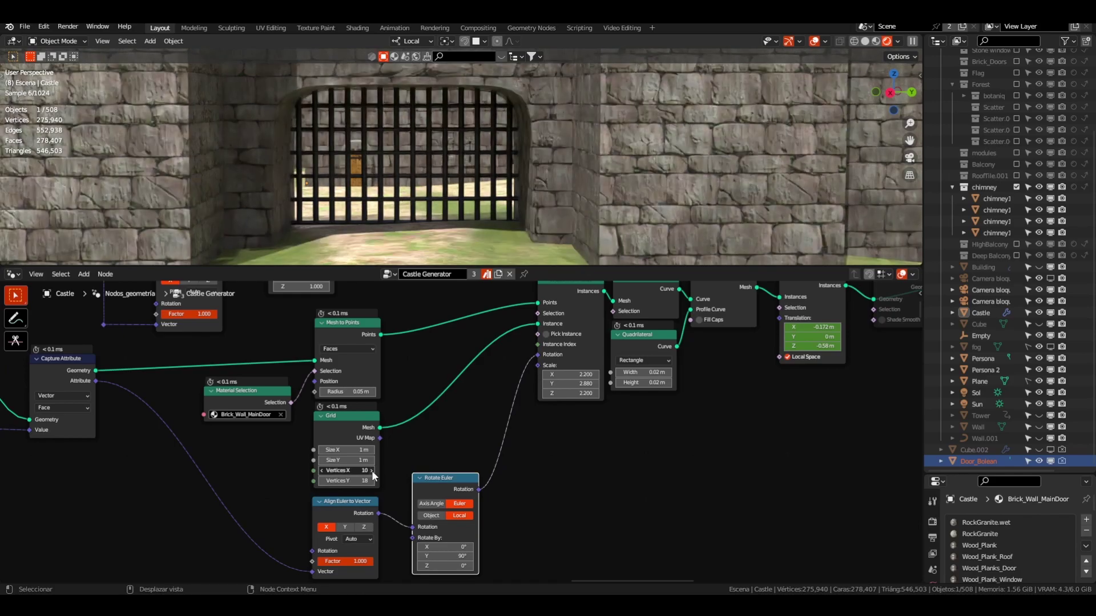
{"action": "left_click", "coordinate": [371, 470]}
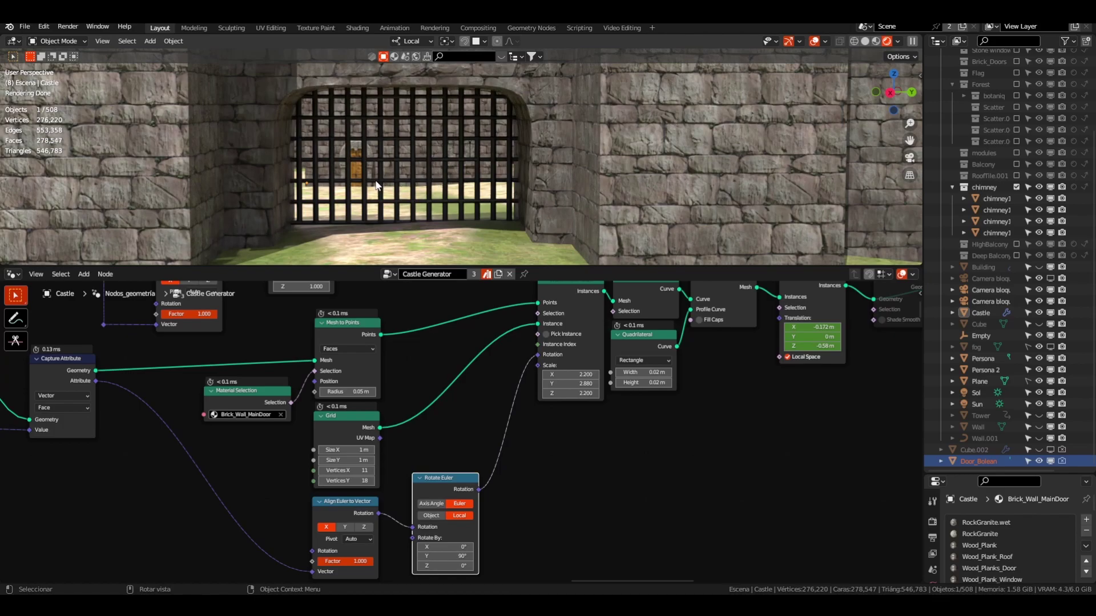
{"action": "scroll", "coordinate": [359, 146], "scroll_direction": "up", "scroll_amount": 2}
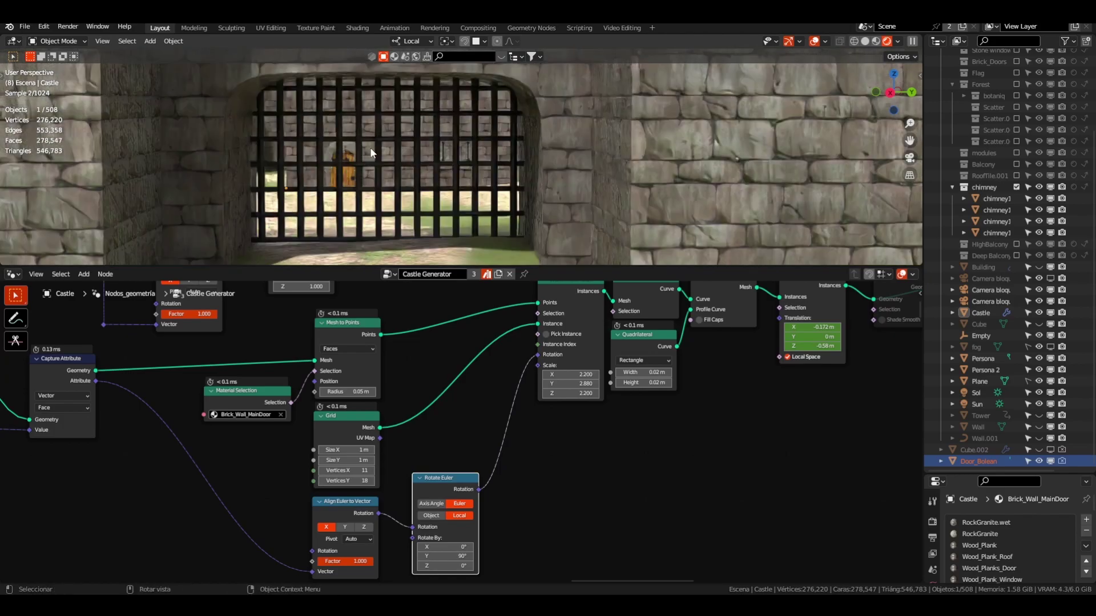
- Mute the Rotate Euler node, view the main entrance without it, and unmute the node
{"action": "middle_click_drag", "start_coordinate": [431, 429], "coordinate": [523, 425]}
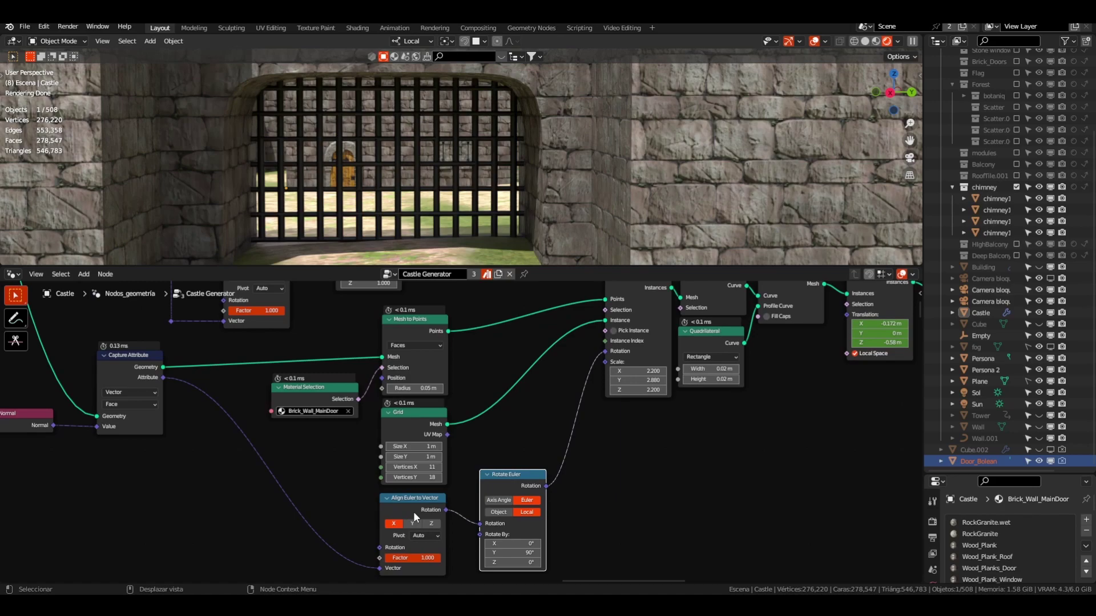
{"action": "middle_click_drag", "start_coordinate": [454, 518], "coordinate": [394, 503]}
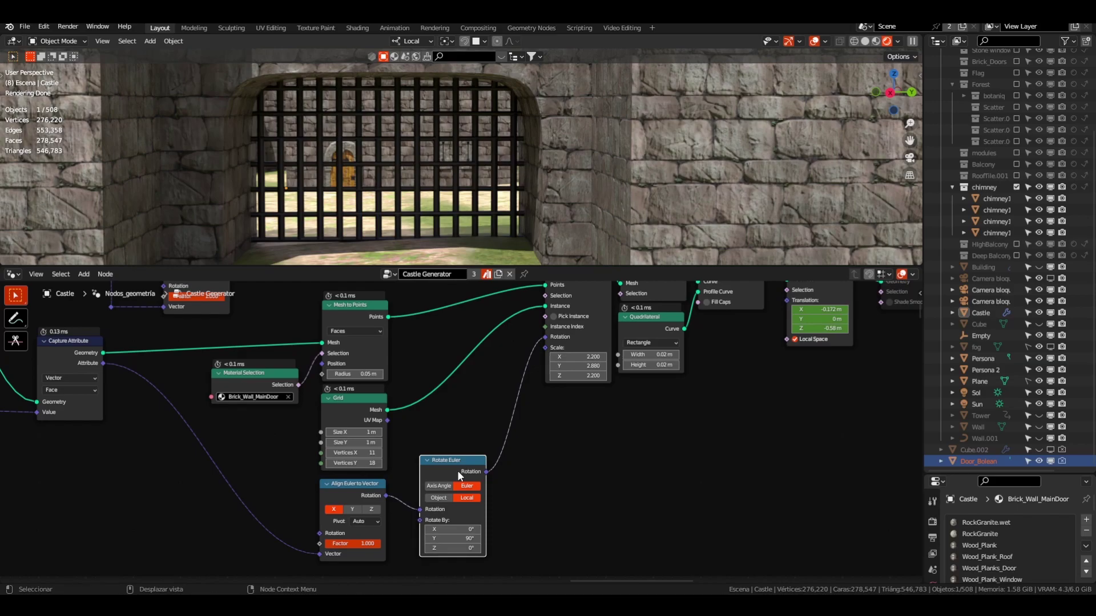
{"action": "key", "text": "m"}
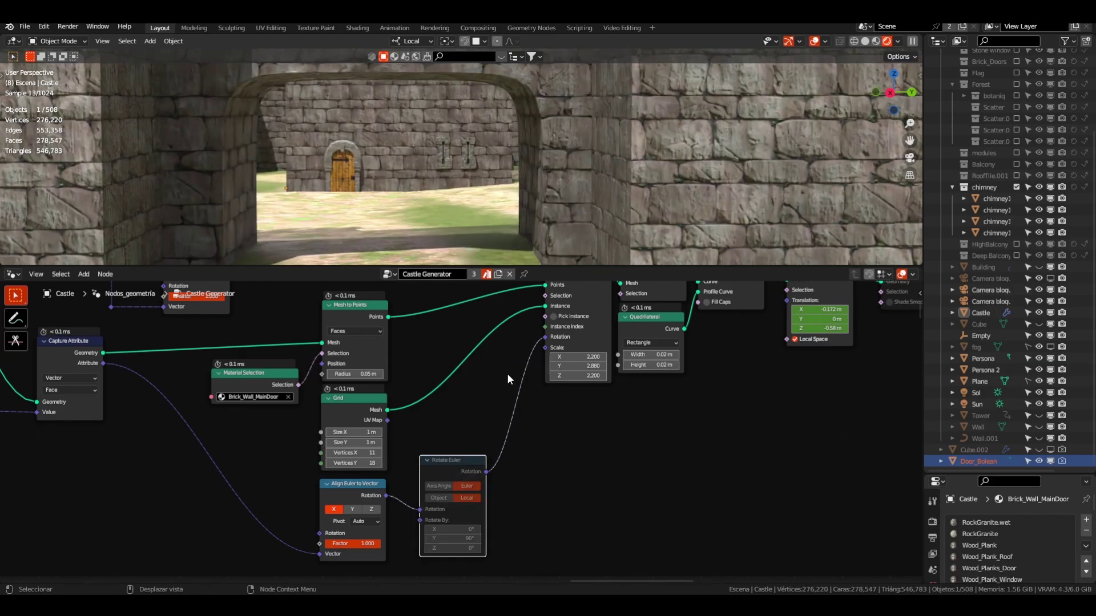
{"action": "middle_click_drag", "start_coordinate": [415, 264], "coordinate": [439, 259]}
{"action": "scroll", "coordinate": [462, 215], "scroll_direction": "up", "scroll_amount": 11}
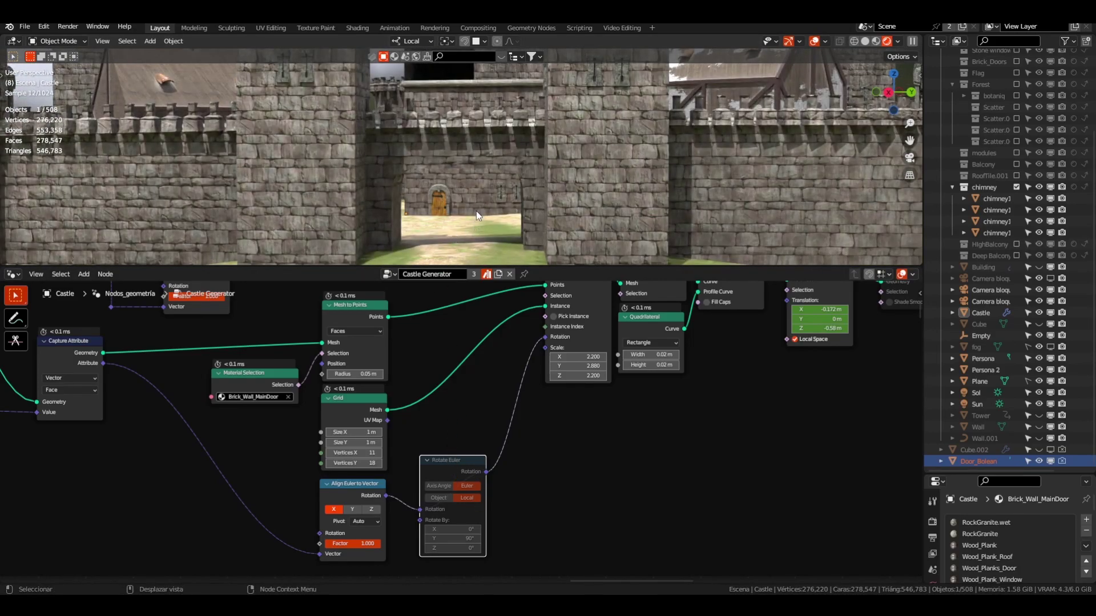
{"action": "key", "text": "m"}
{"action": "scroll", "coordinate": [485, 224], "scroll_direction": "down", "scroll_amount": 5}
{"action": "scroll", "coordinate": [489, 225], "scroll_direction": "up", "scroll_amount": 5}
{"action": "scroll", "coordinate": [497, 228], "scroll_direction": "up", "scroll_amount": 3}
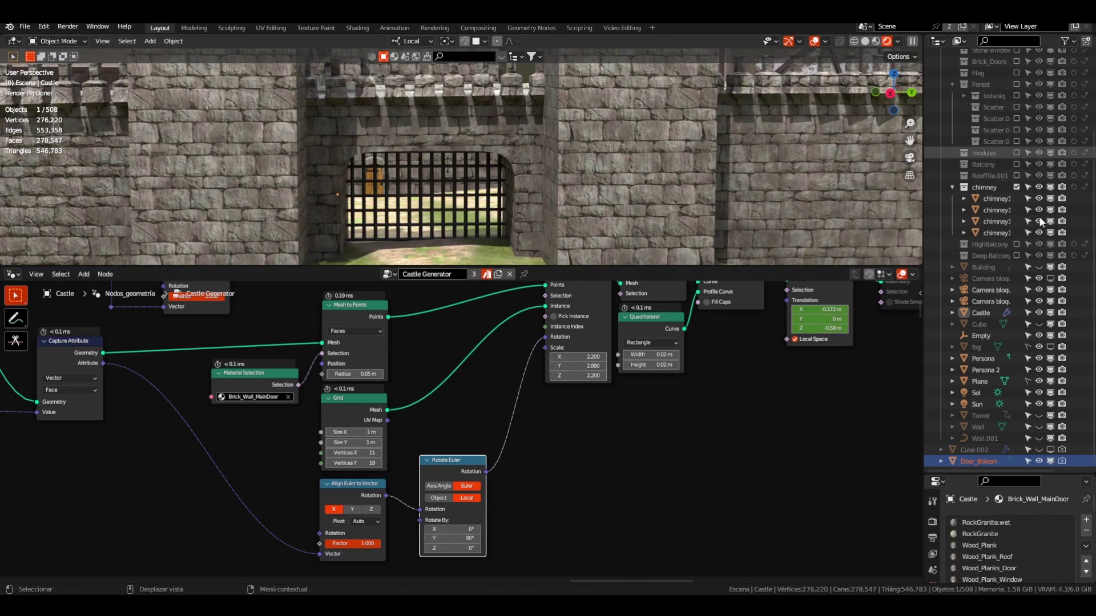
- Hide the ground Plane object and mute Rotate Euler to examine the gate grid's orientation in the entrance
{"action": "left_click", "coordinate": [1050, 381]}
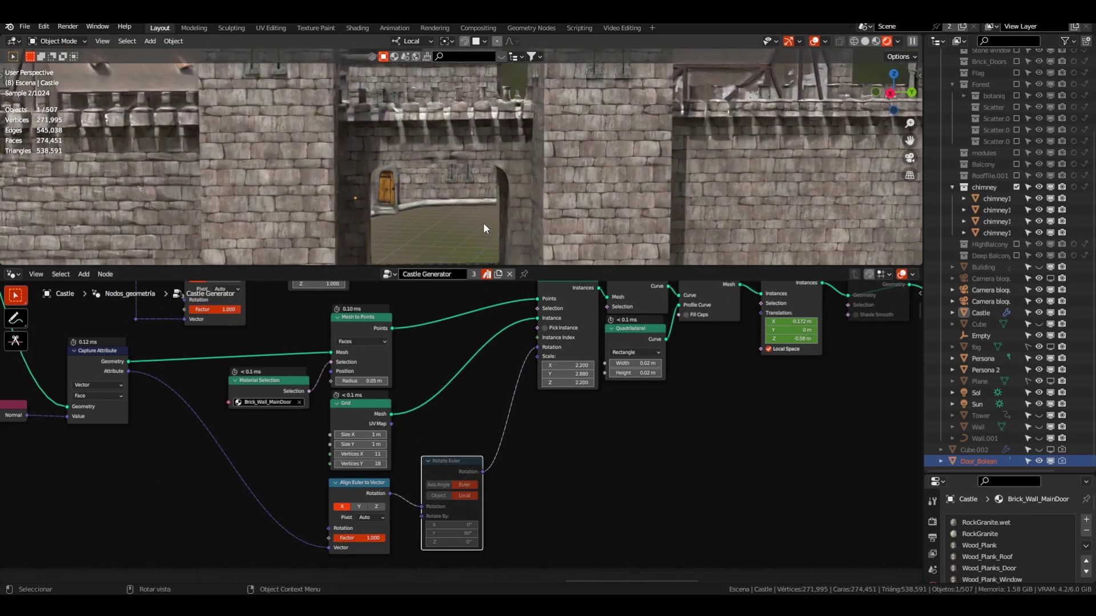
{"action": "scroll", "coordinate": [467, 105], "scroll_direction": "up", "scroll_amount": 5}
{"action": "scroll", "coordinate": [477, 134], "scroll_direction": "up", "scroll_amount": 6}
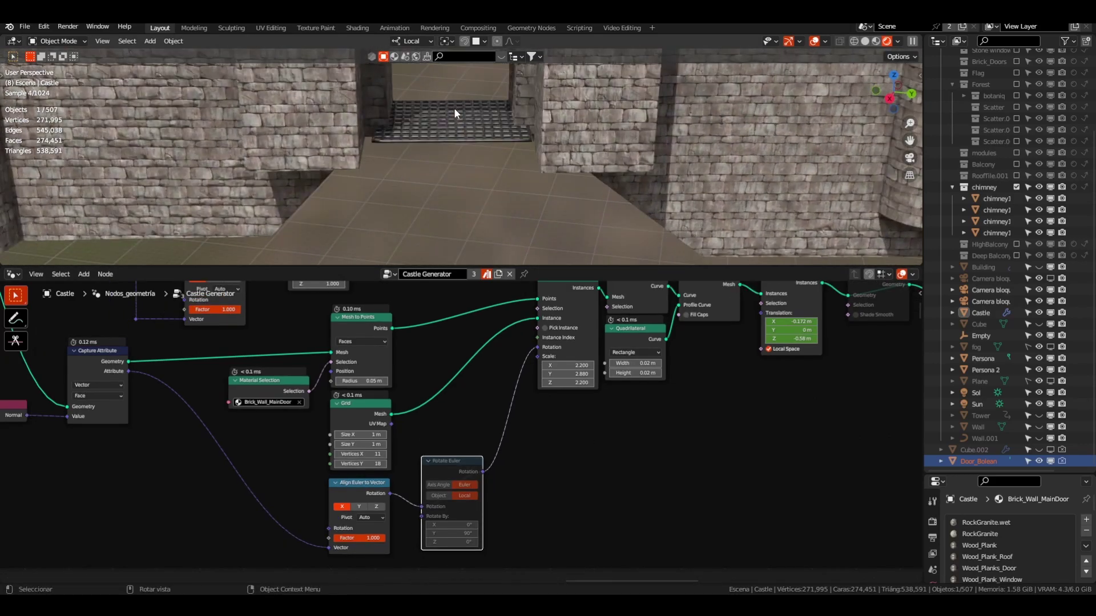
{"action": "scroll", "coordinate": [471, 218], "scroll_direction": "up", "scroll_amount": 8}
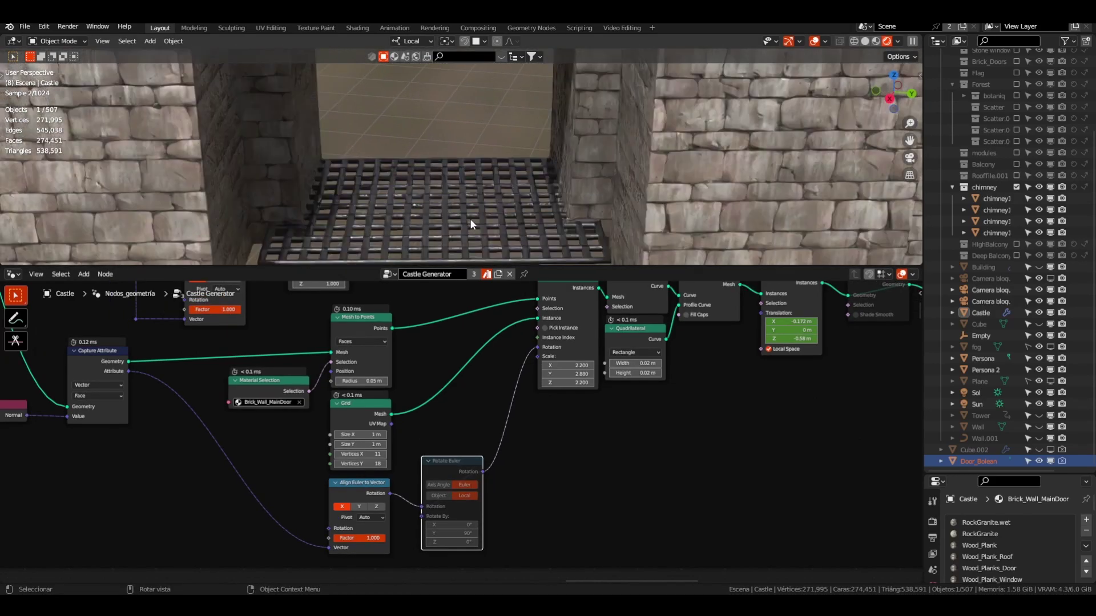
{"action": "scroll", "coordinate": [468, 214], "scroll_direction": "down", "scroll_amount": 10}
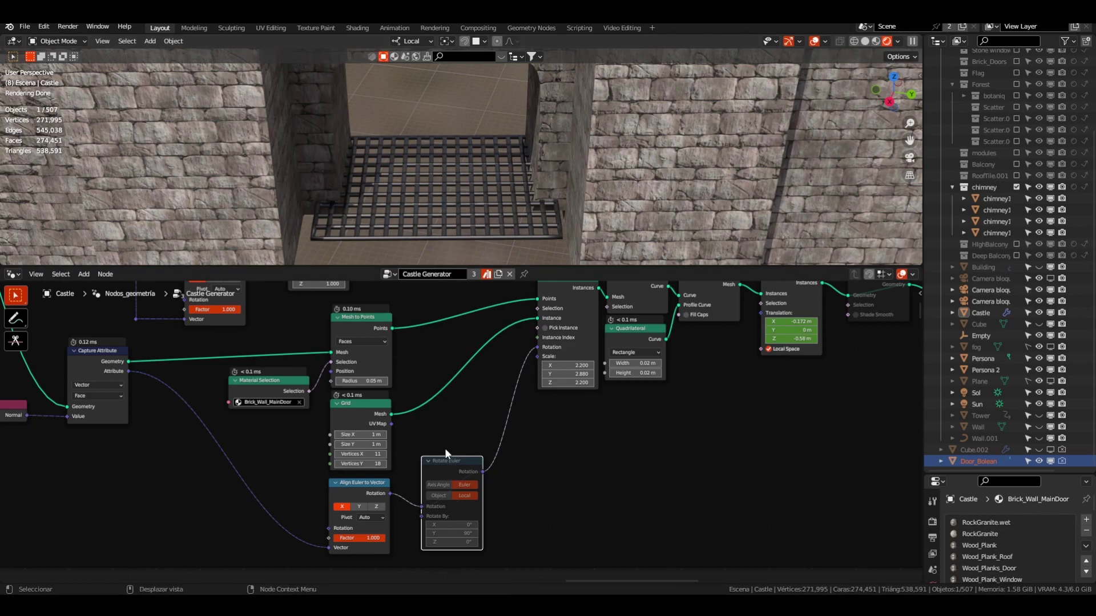
- Unmute the Rotate Euler node and make the ground Plane object visible in the viewport again
{"action": "key", "text": "m"}
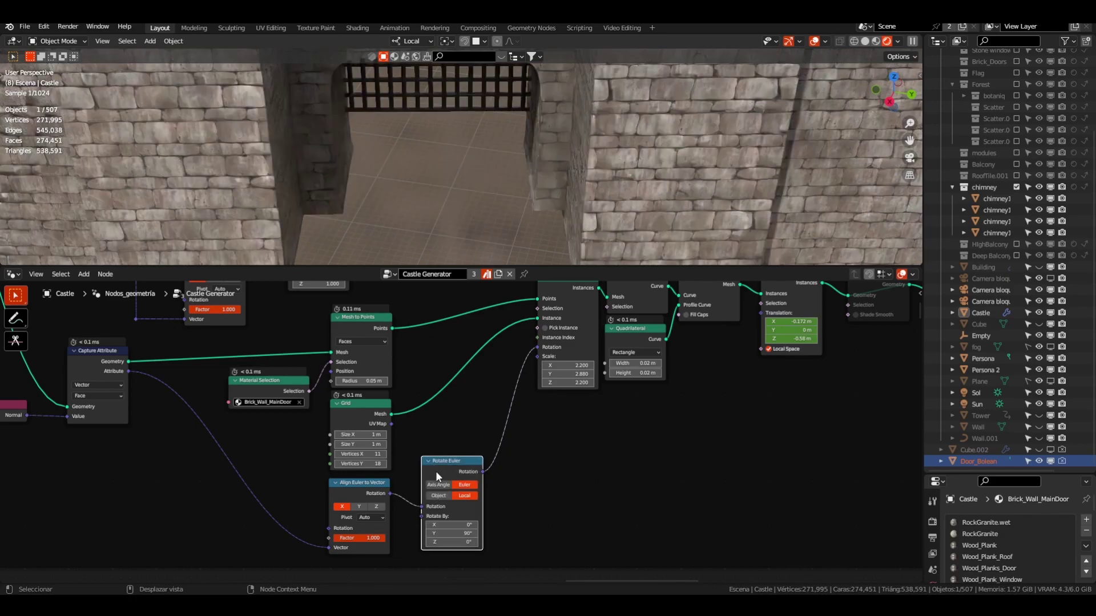
{"action": "scroll", "coordinate": [438, 149], "scroll_direction": "down", "scroll_amount": 3}
{"action": "middle_click_drag", "start_coordinate": [434, 147], "coordinate": [455, 175]}
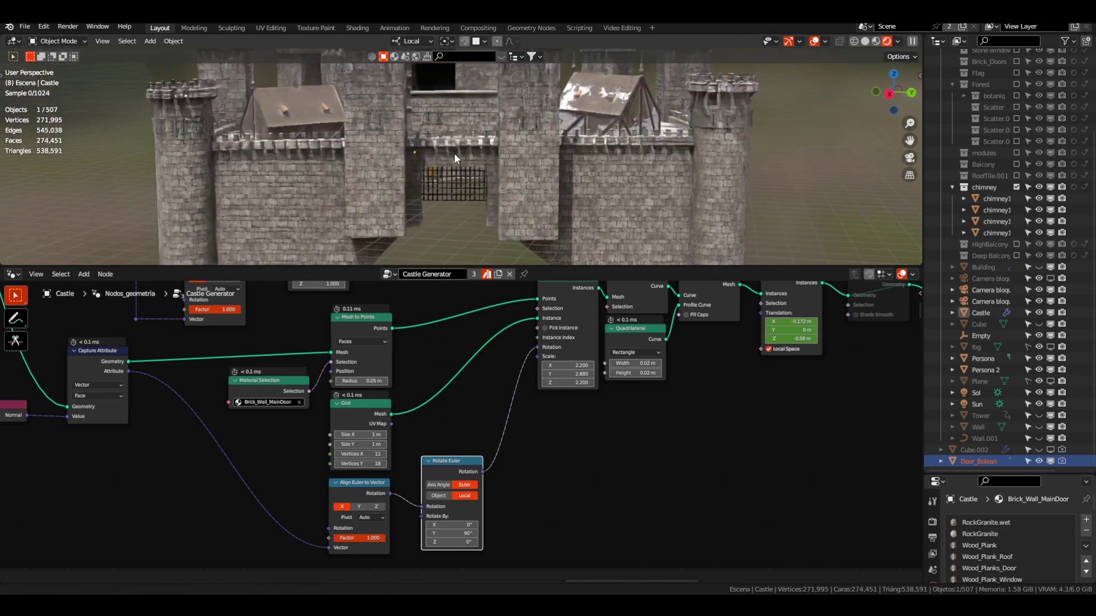
{"action": "middle_click_drag", "start_coordinate": [456, 149], "coordinate": [458, 132], "text": "shift"}
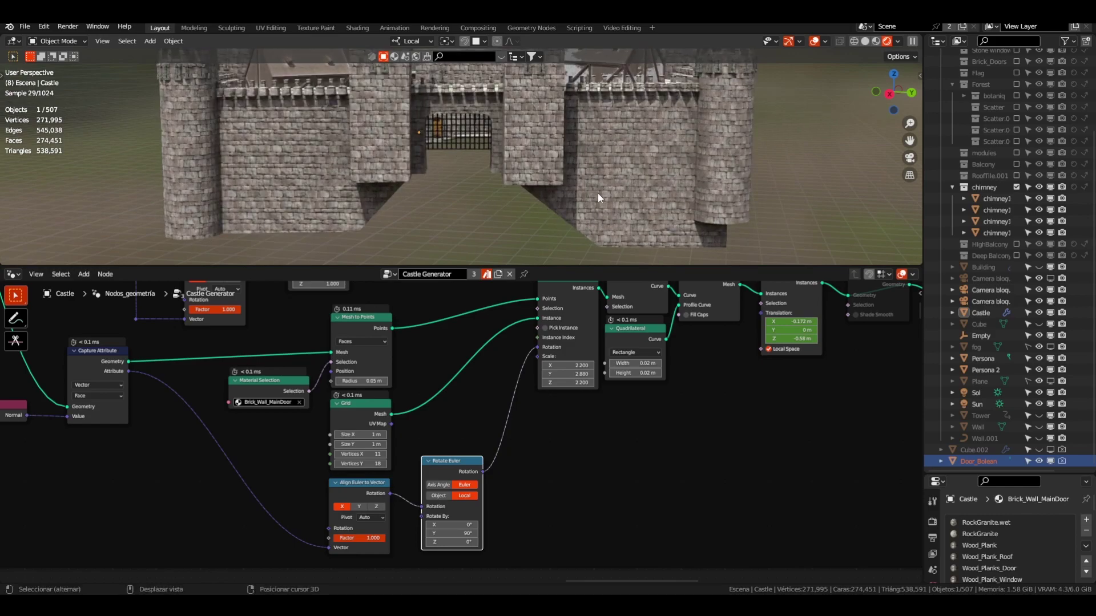
{"action": "middle_click_drag", "start_coordinate": [598, 188], "coordinate": [610, 223], "text": "shift"}
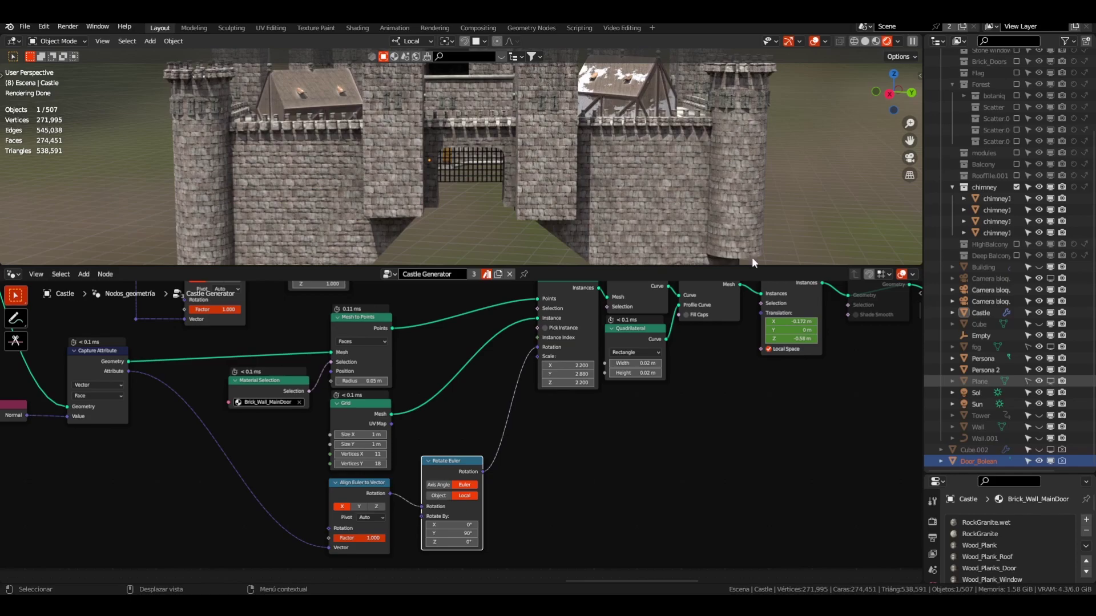
{"action": "scroll", "coordinate": [521, 201], "scroll_direction": "up", "scroll_amount": 8}
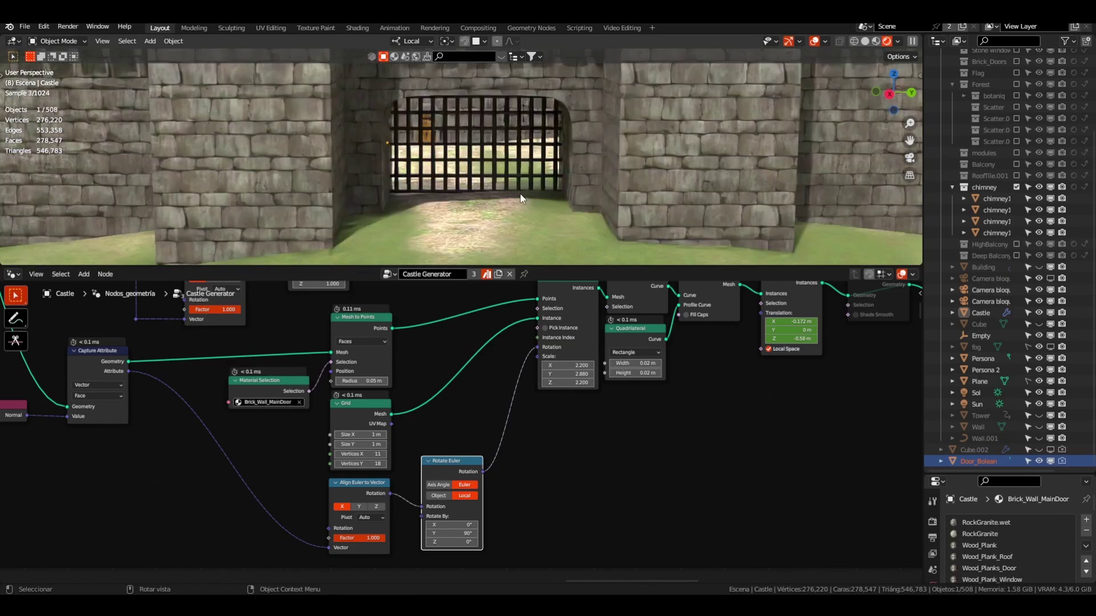
- Move Instance on Points away from the Mesh to Curve node and raise Mesh to Curve slightly above Quadrilateral
{"action": "middle_click_drag", "start_coordinate": [547, 403], "coordinate": [393, 498]}
{"action": "left_click_drag", "start_coordinate": [409, 378], "coordinate": [378, 377]}
{"action": "scroll", "coordinate": [478, 184], "scroll_direction": "up", "scroll_amount": 1}
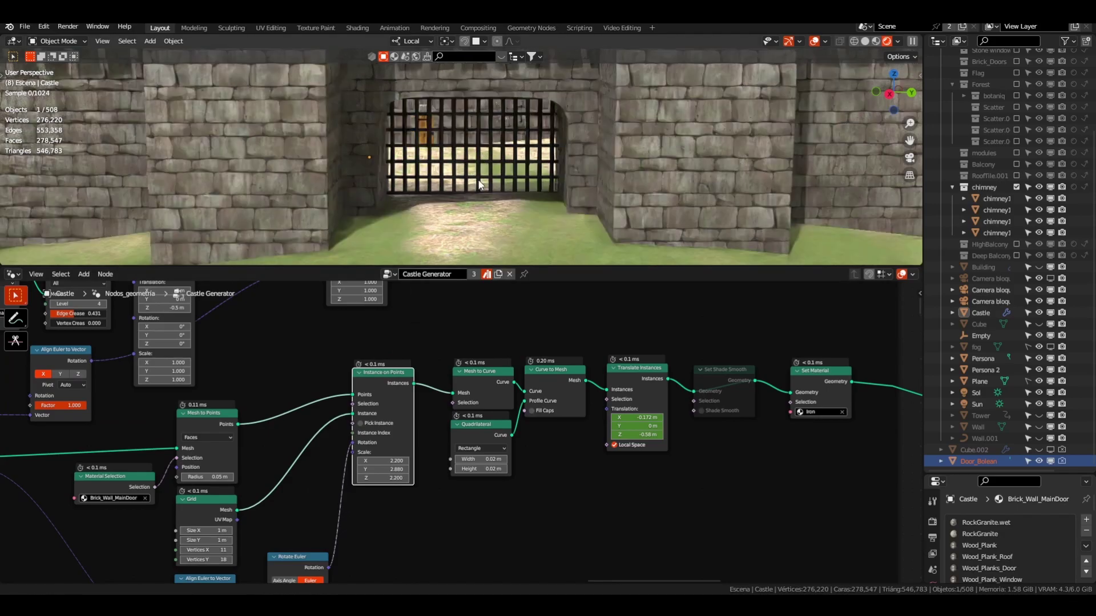
{"action": "middle_click_drag", "start_coordinate": [478, 184], "coordinate": [519, 139]}
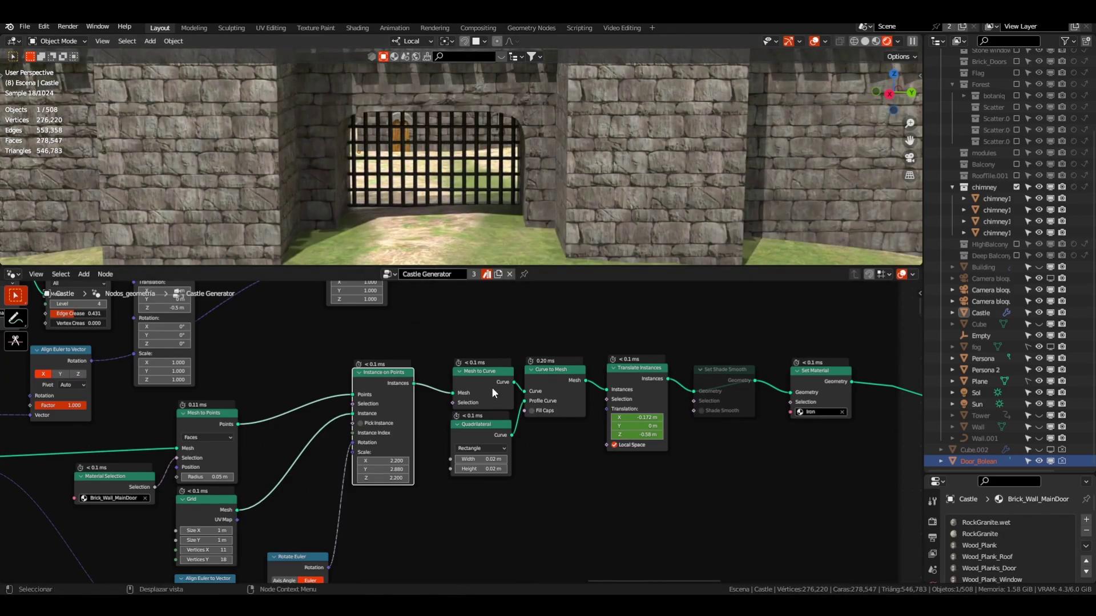
{"action": "left_click_drag", "start_coordinate": [491, 372], "coordinate": [489, 363]}
- Mute the link from Instance on Points to Mesh to Curve and check the gate in wireframe, solid and rendered shading
{"action": "right_click_drag", "start_coordinate": [428, 369], "coordinate": [427, 406], "text": "ctrl+alt"}
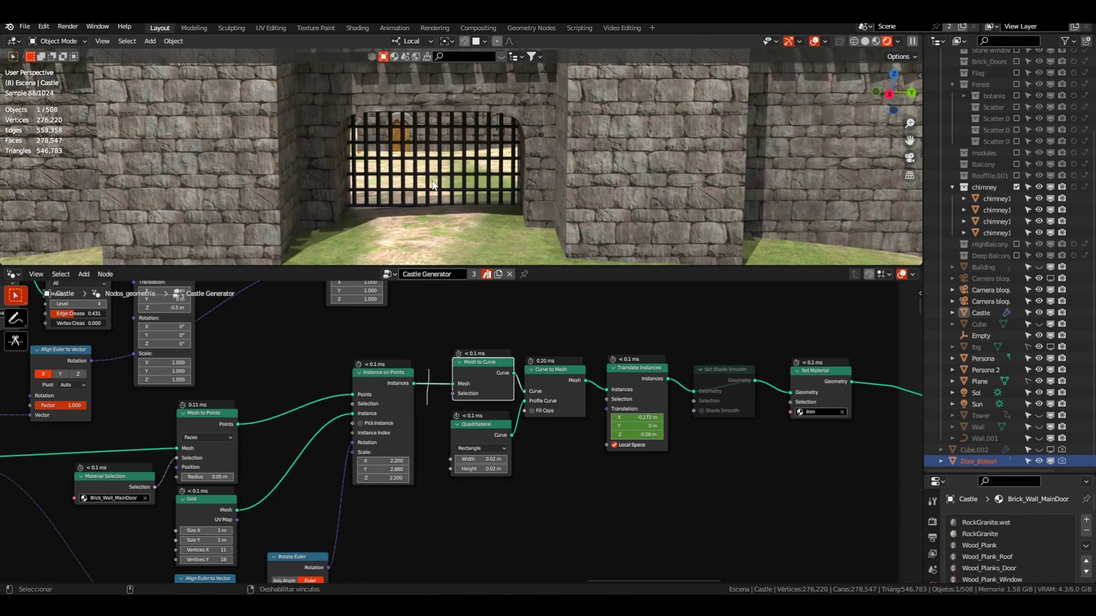
{"action": "left_click", "coordinate": [856, 41]}
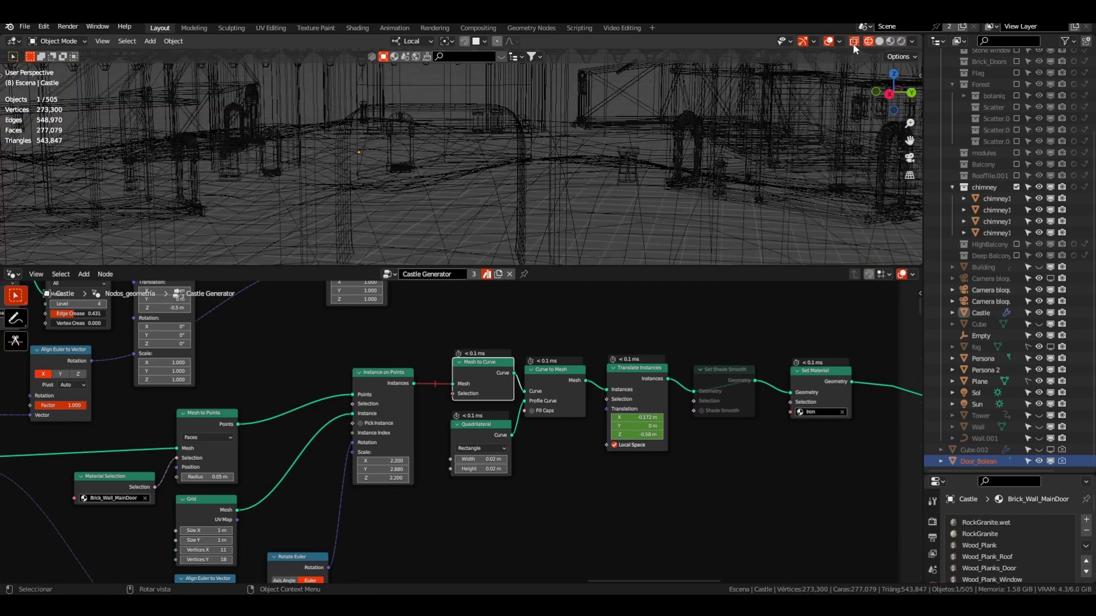
{"action": "left_click", "coordinate": [879, 41]}
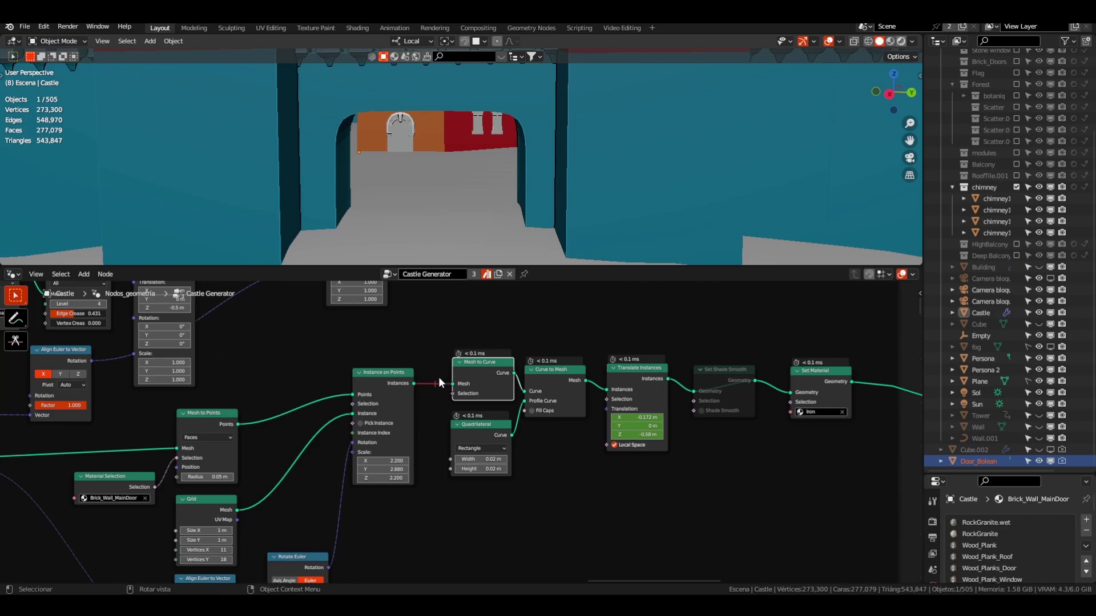
{"action": "key", "text": "shift+z"}
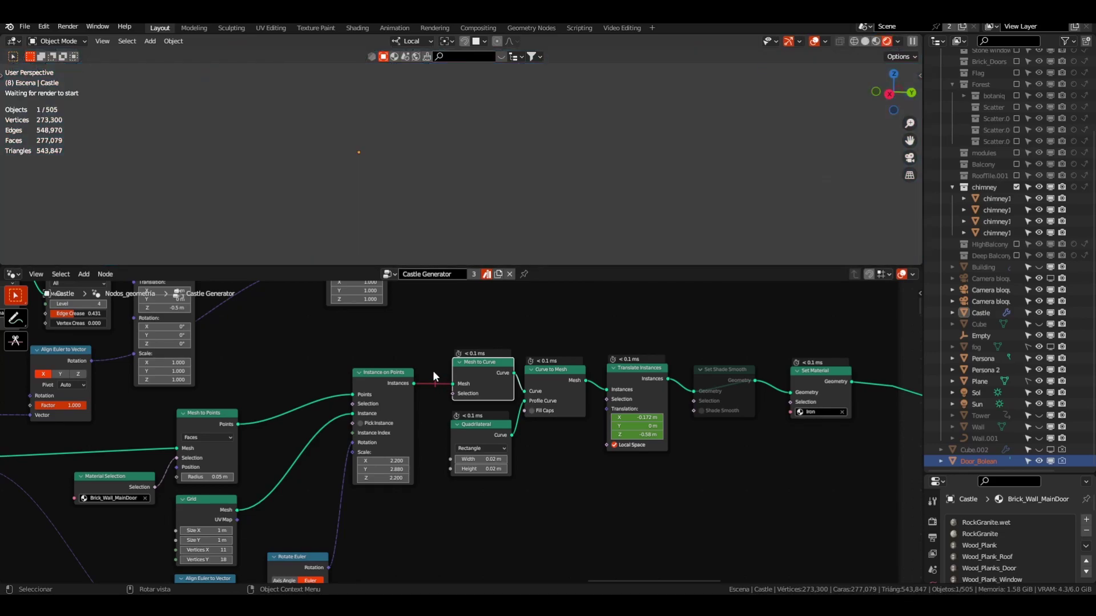
- Re-enable the muted link between Instance on Points and Mesh to Curve
{"action": "right_click_drag", "start_coordinate": [433, 372], "coordinate": [443, 565], "text": "ctrl+alt"}
{"action": "right_click_drag", "start_coordinate": [447, 368], "coordinate": [447, 368], "text": "ctrl+alt"}
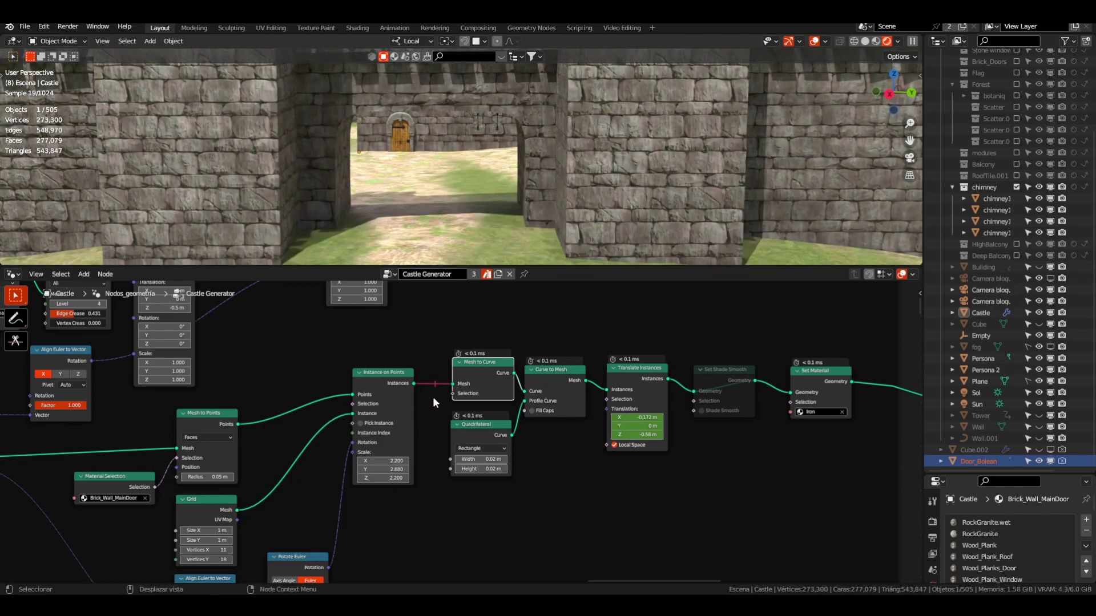
{"action": "scroll", "coordinate": [439, 349], "scroll_direction": "up", "scroll_amount": 1}
{"action": "right_click_drag", "start_coordinate": [431, 372], "coordinate": [426, 403], "text": "ctrl+alt"}
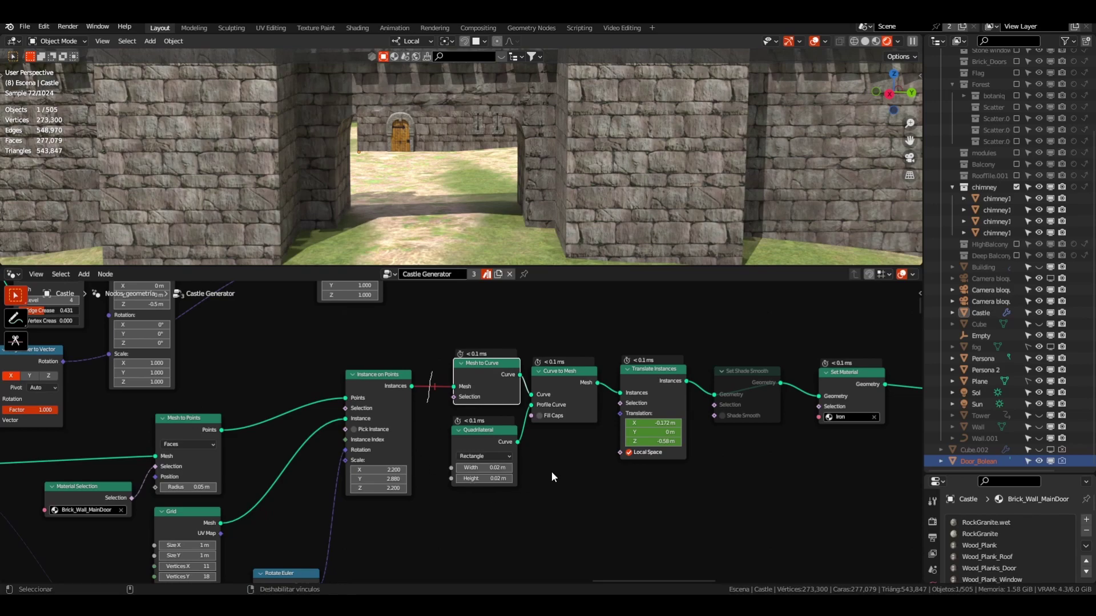
{"action": "key", "text": "ctrl+z"}
- Shift the Mesh to Curve and Quadrilateral nodes slightly away from the Curve to Mesh node
{"action": "middle_click_drag", "start_coordinate": [530, 472], "coordinate": [456, 480]}
{"action": "left_click_drag", "start_coordinate": [404, 372], "coordinate": [396, 370]}
{"action": "left_click_drag", "start_coordinate": [416, 429], "coordinate": [409, 430]}
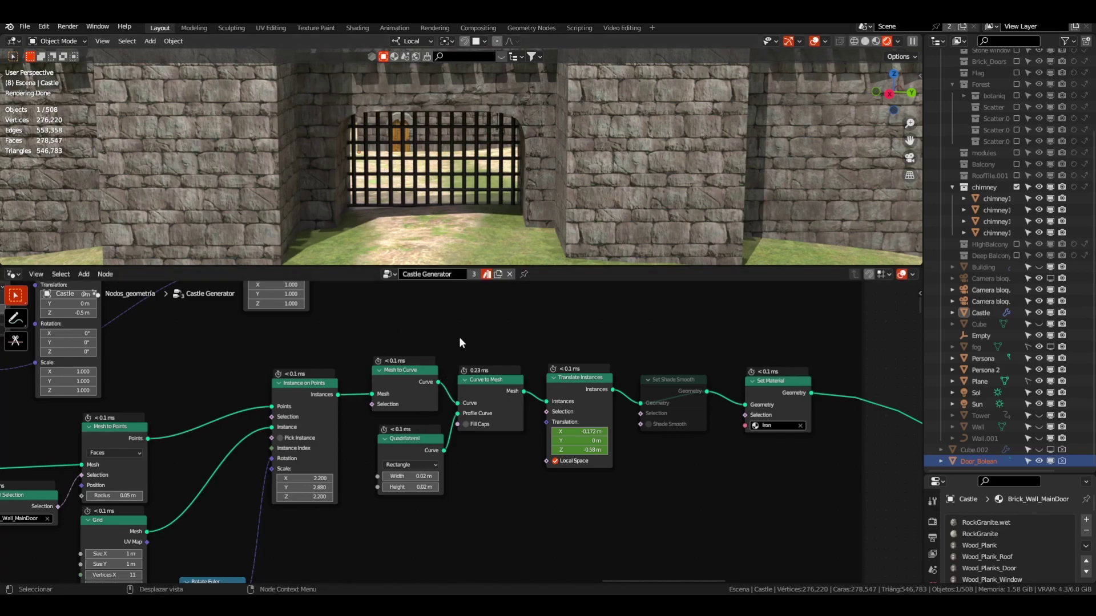
{"action": "left_click_drag", "start_coordinate": [412, 443], "coordinate": [406, 443]}
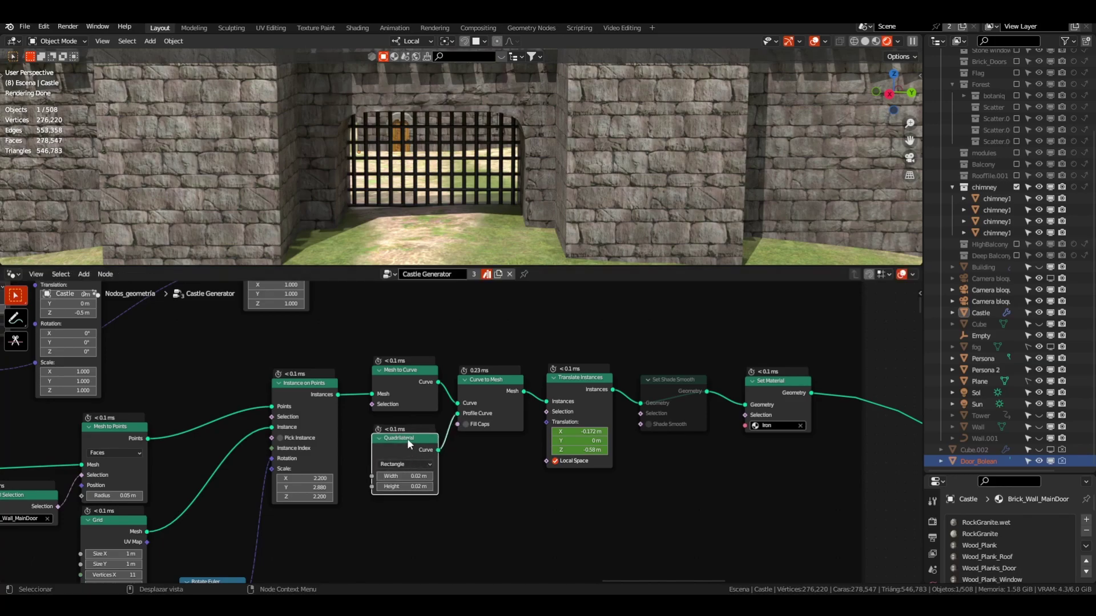
- Examine the gate bars' profile up close, the branch through to Set Material, and the gate within the castle's front wall
{"action": "scroll", "coordinate": [411, 159], "scroll_direction": "up", "scroll_amount": 5}
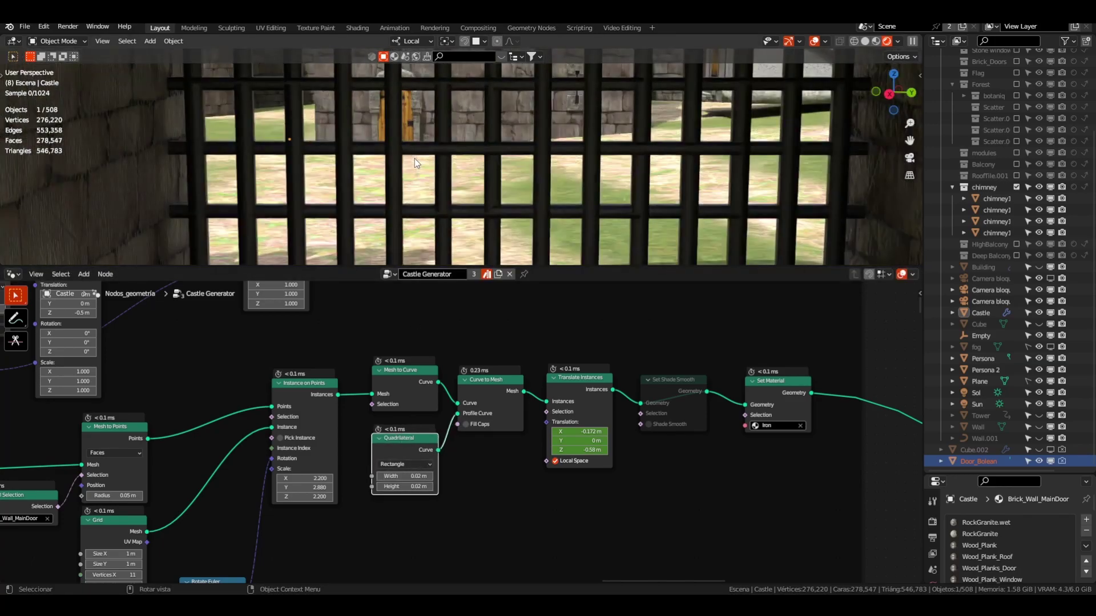
{"action": "scroll", "coordinate": [415, 159], "scroll_direction": "up", "scroll_amount": 3}
{"action": "scroll", "coordinate": [416, 145], "scroll_direction": "down", "scroll_amount": 2}
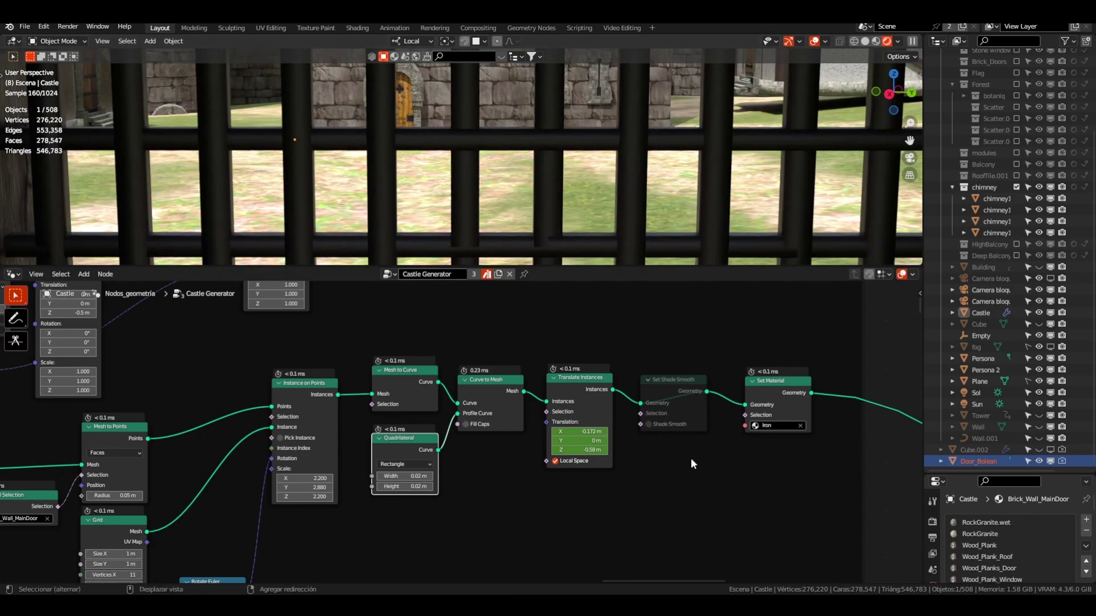
{"action": "middle_click_drag", "start_coordinate": [687, 459], "coordinate": [607, 460]}
{"action": "scroll", "coordinate": [394, 421], "scroll_direction": "down", "scroll_amount": 1}
{"action": "scroll", "coordinate": [496, 208], "scroll_direction": "down", "scroll_amount": 5}
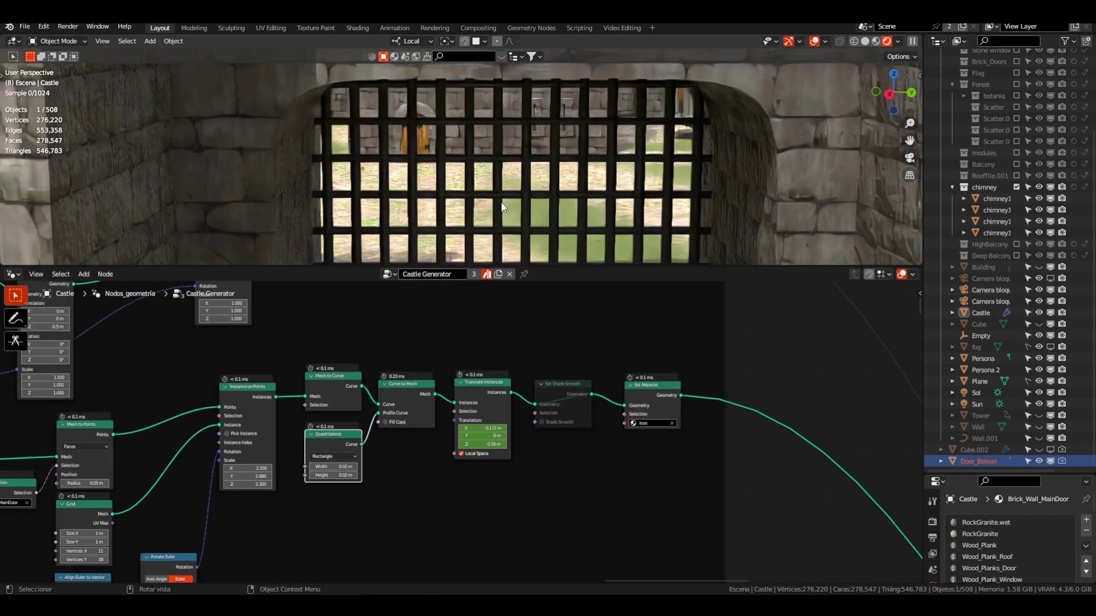
{"action": "scroll", "coordinate": [503, 207], "scroll_direction": "down", "scroll_amount": 5}
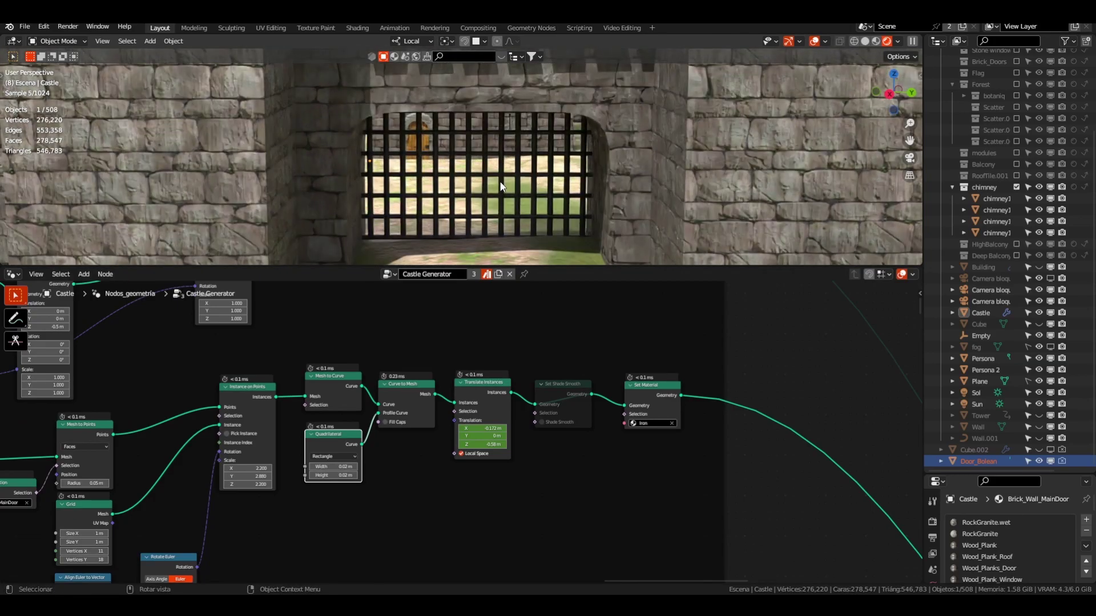
{"action": "scroll", "coordinate": [501, 186], "scroll_direction": "down", "scroll_amount": 6}
{"action": "mouse_move", "coordinate": [506, 186]}
{"action": "middle_mouse_down"}
{"action": "mouse_move", "coordinate": [483, 173]}
{"action": "mouse_move", "coordinate": [547, 193]}
{"action": "mouse_move", "coordinate": [517, 200]}
{"action": "mouse_move", "coordinate": [509, 189]}
{"action": "middle_mouse_up"}
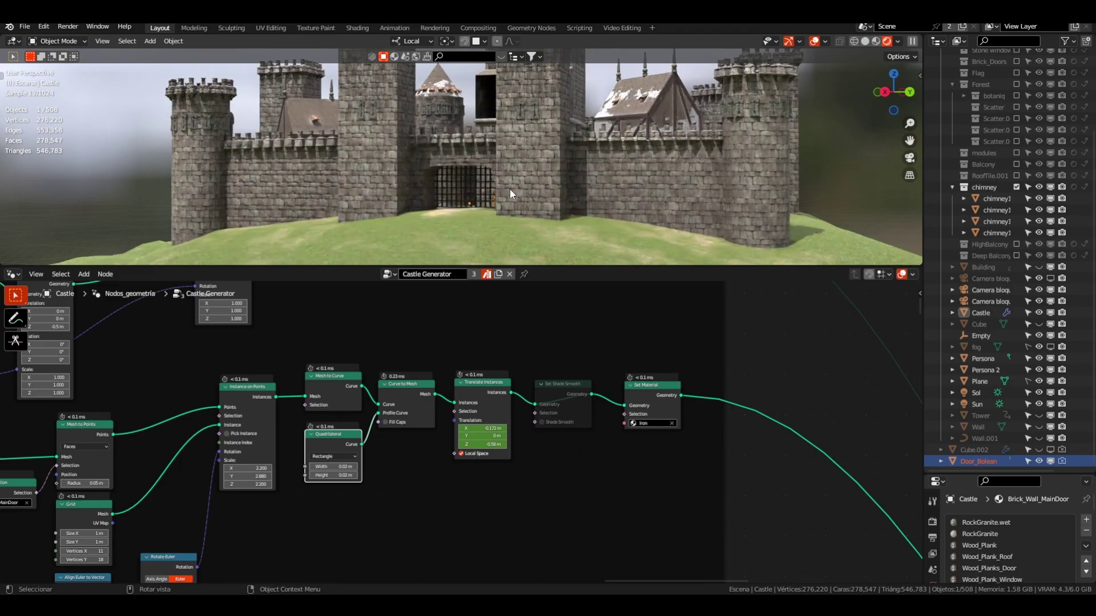
{"action": "scroll", "coordinate": [451, 185], "scroll_direction": "up", "scroll_amount": 5}
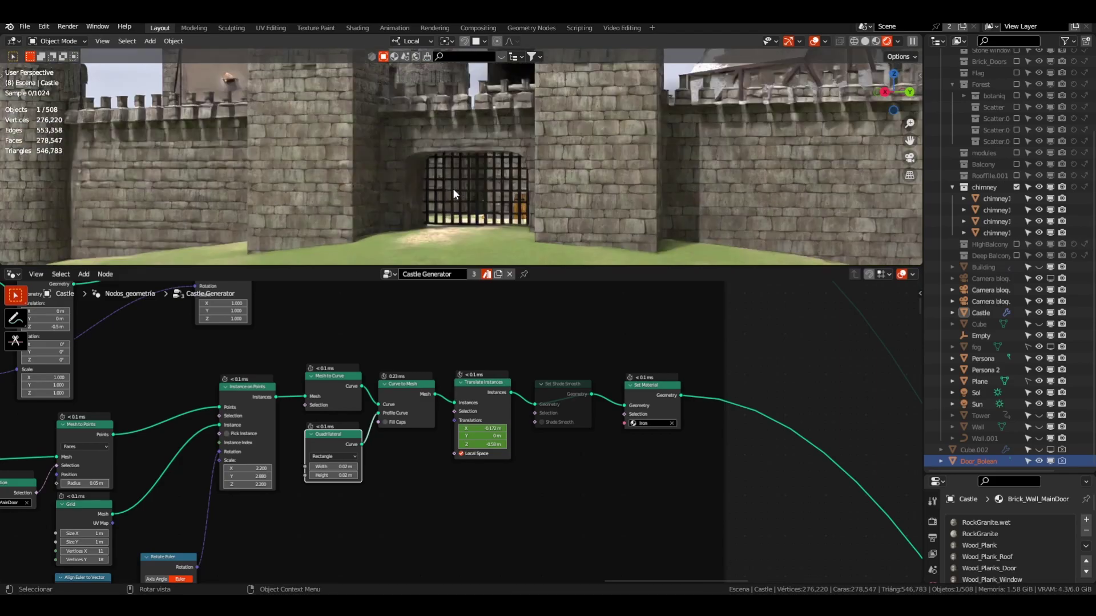
{"action": "middle_click_drag", "start_coordinate": [454, 188], "coordinate": [518, 188]}
{"action": "scroll", "coordinate": [518, 187], "scroll_direction": "up", "scroll_amount": 3}
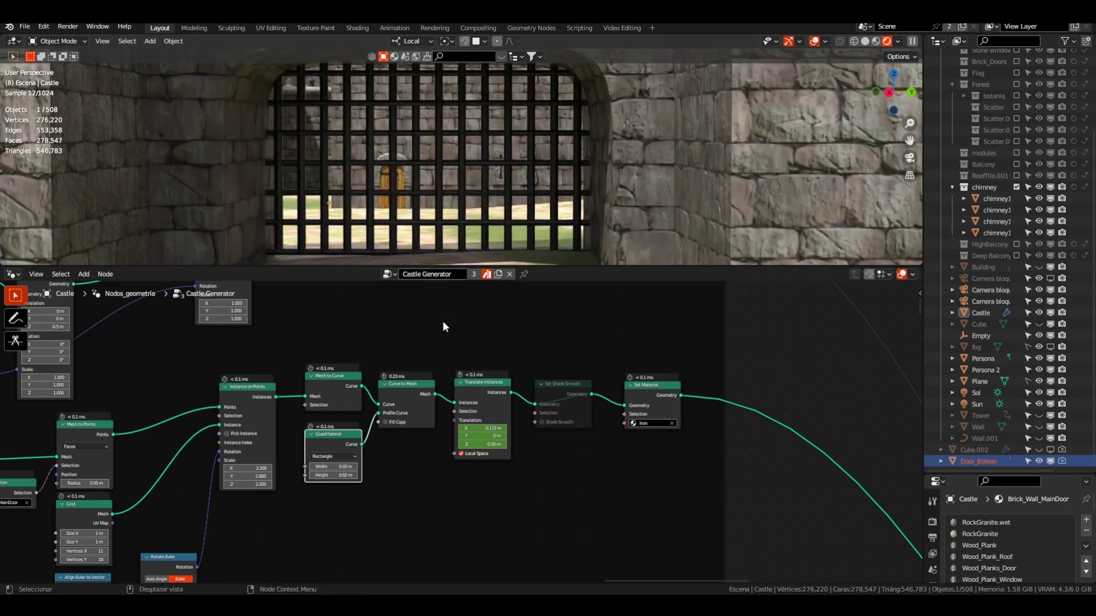
- Mute the Translate Instances node and inspect the iron gate's placement in the doorway
{"action": "left_click", "coordinate": [496, 391]}
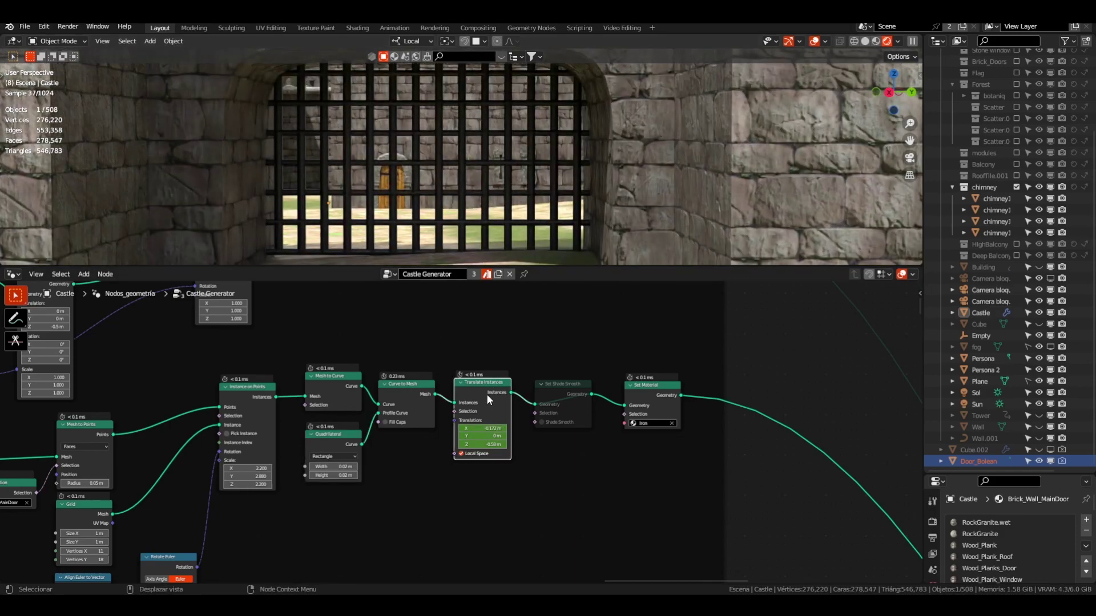
{"action": "mouse_move", "coordinate": [487, 396]}
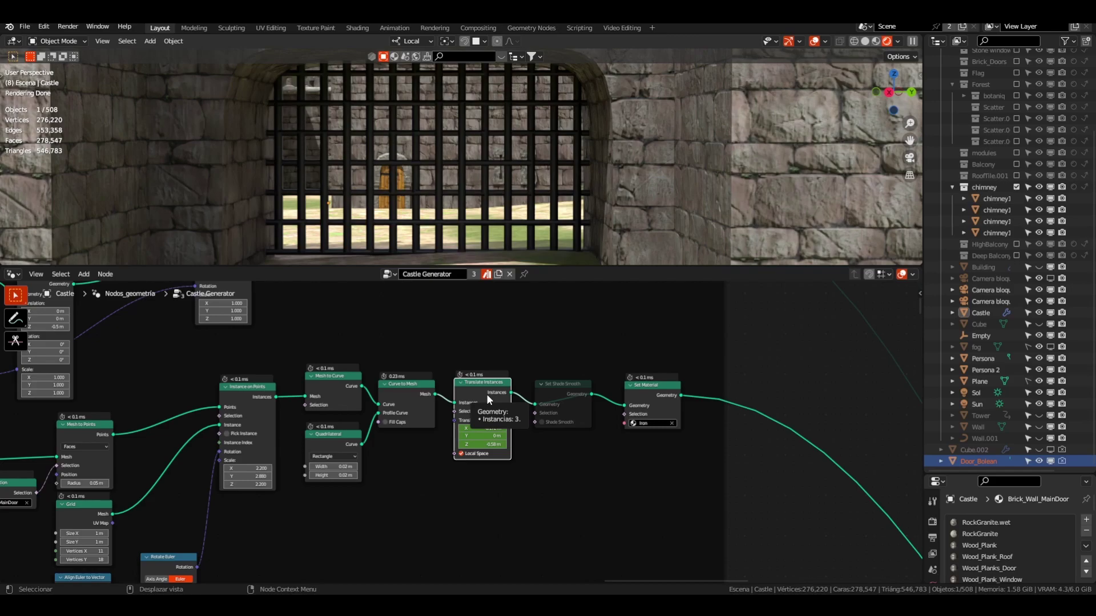
{"action": "key", "text": "m"}
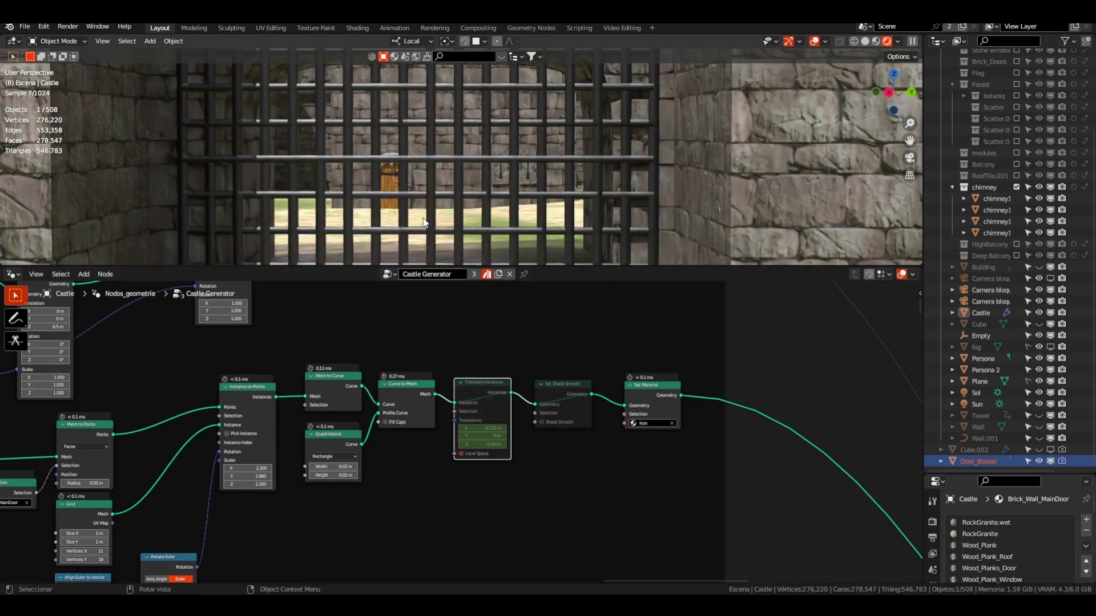
{"action": "scroll", "coordinate": [413, 192], "scroll_direction": "down", "scroll_amount": 3}
{"action": "scroll", "coordinate": [487, 149], "scroll_direction": "up", "scroll_amount": 4}
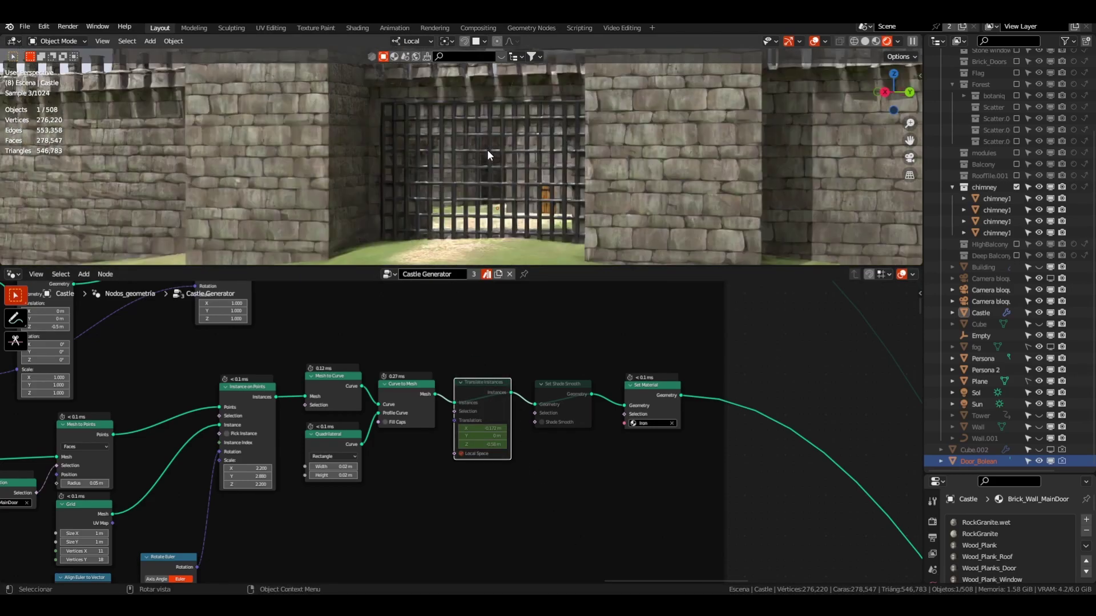
{"action": "scroll", "coordinate": [406, 202], "scroll_direction": "up", "scroll_amount": 3}
{"action": "scroll", "coordinate": [464, 151], "scroll_direction": "down", "scroll_amount": 2}
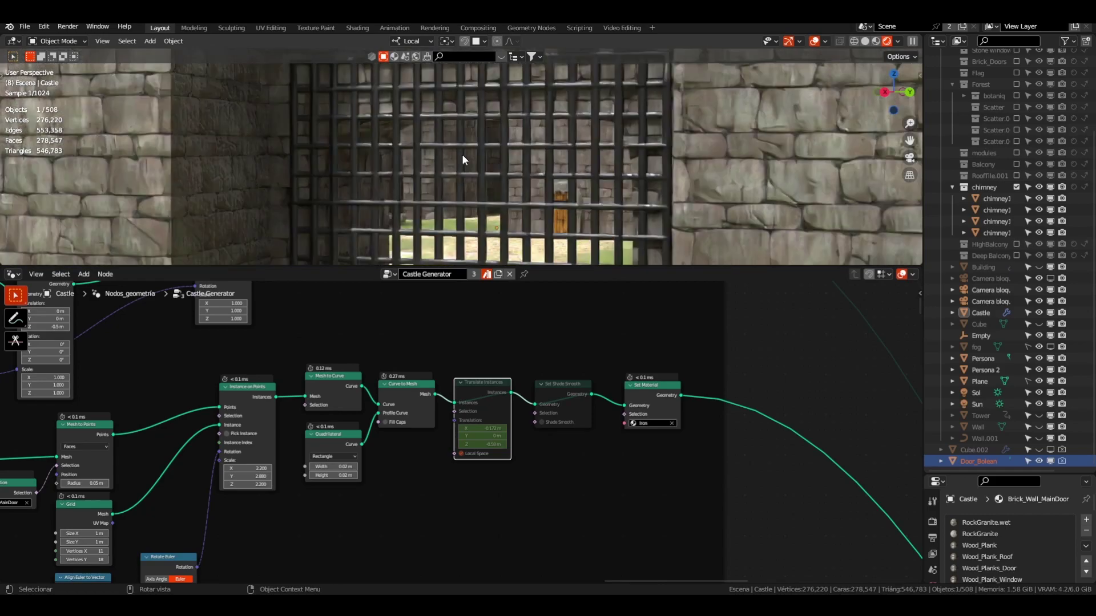
{"action": "scroll", "coordinate": [514, 133], "scroll_direction": "down", "scroll_amount": 1}
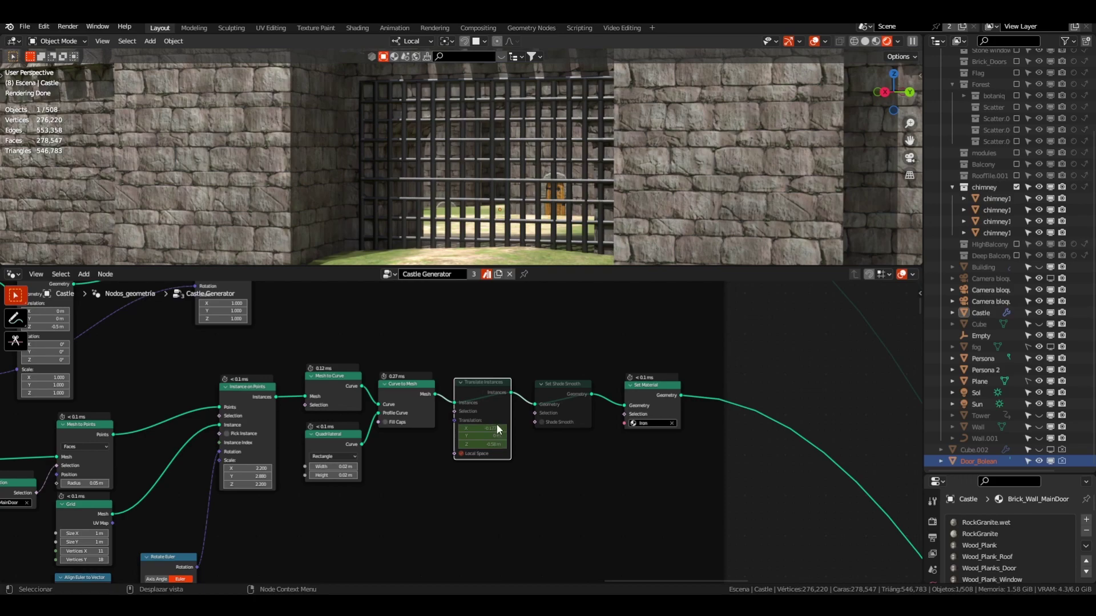
- Re-enable the Translate Instances node, and switch its Local Space option off and back on to compare the gate's position
{"action": "key", "text": "m"}
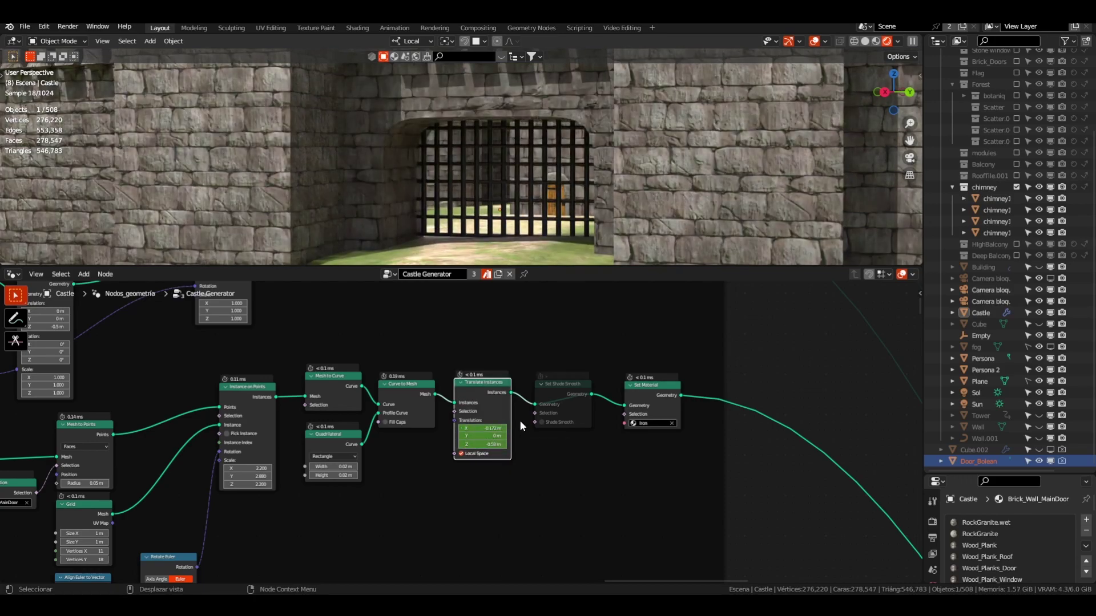
{"action": "left_click", "coordinate": [461, 454]}
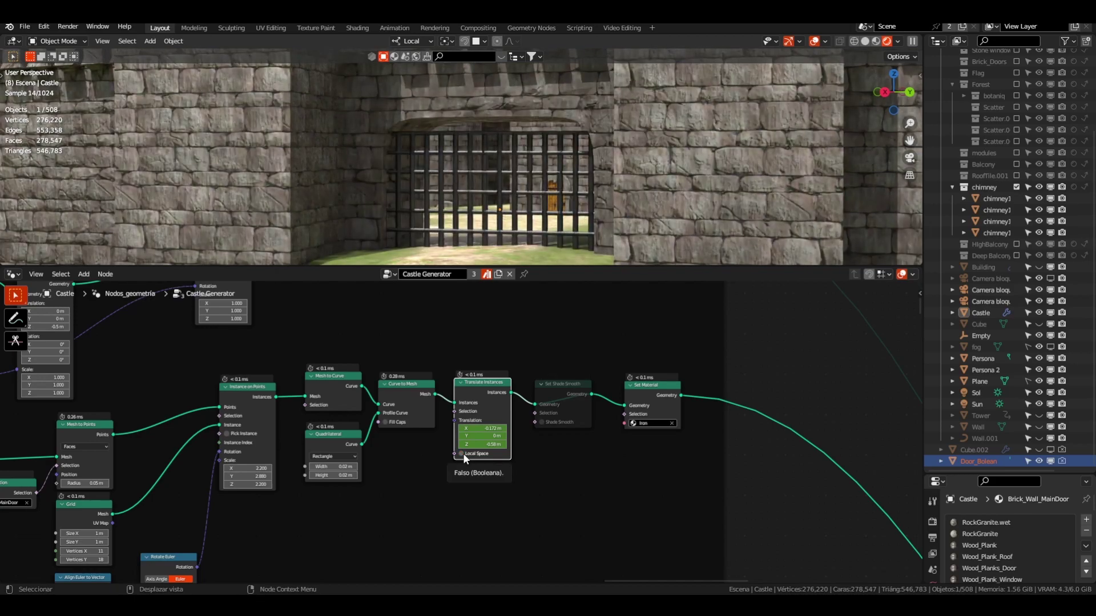
{"action": "left_click", "coordinate": [462, 454]}
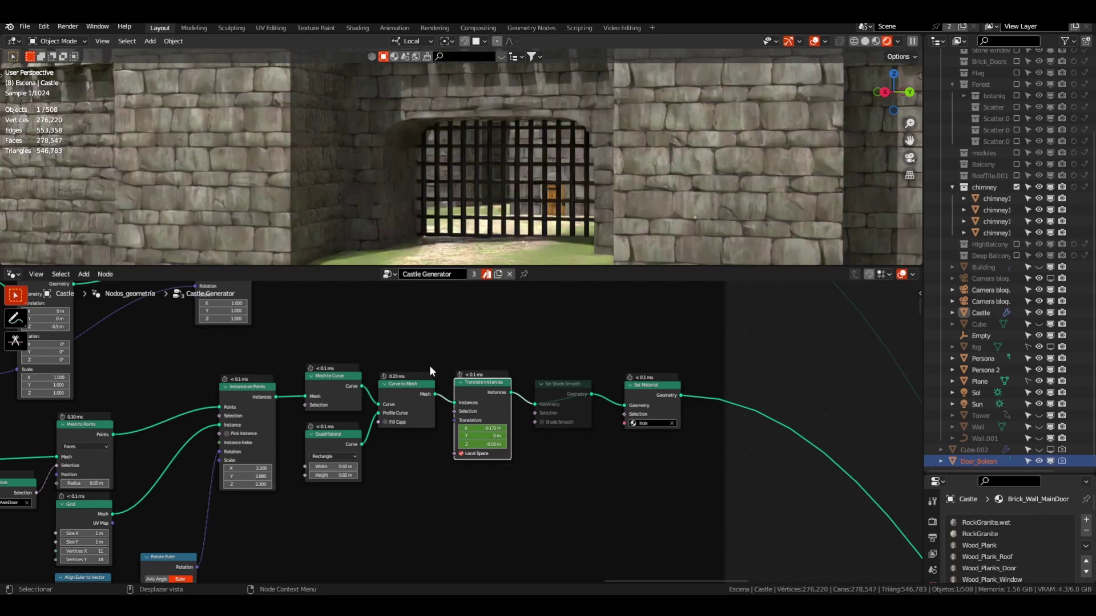
- Examine the gate within the castle's front wall and the node branch that builds and positions its bars
{"action": "scroll", "coordinate": [497, 167], "scroll_direction": "down", "scroll_amount": 8}
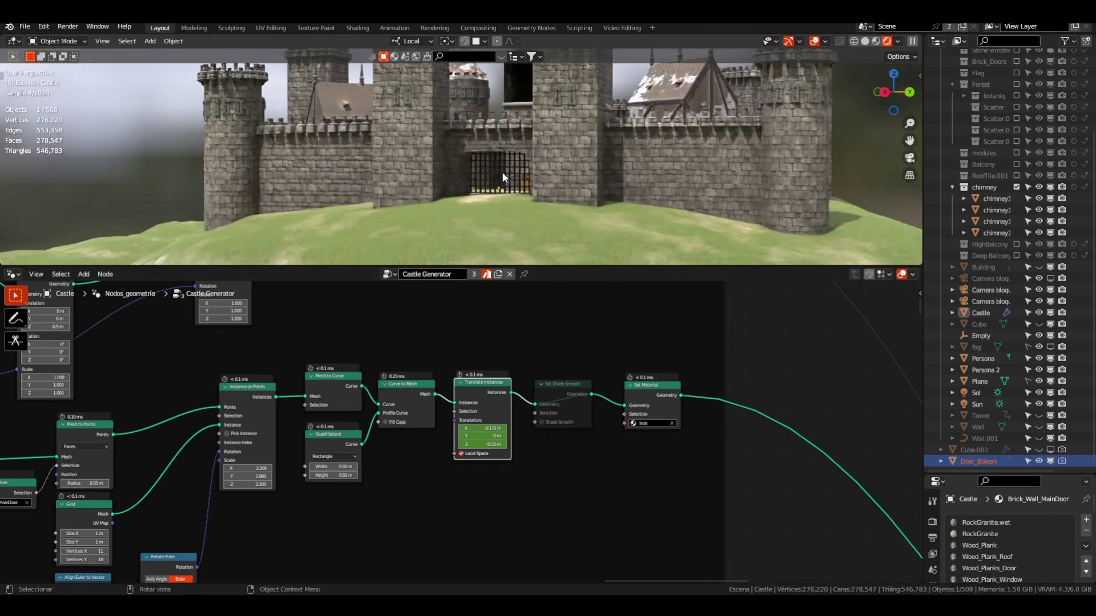
{"action": "scroll", "coordinate": [496, 158], "scroll_direction": "up", "scroll_amount": 5}
{"action": "middle_click_drag", "start_coordinate": [210, 519], "coordinate": [392, 480]}
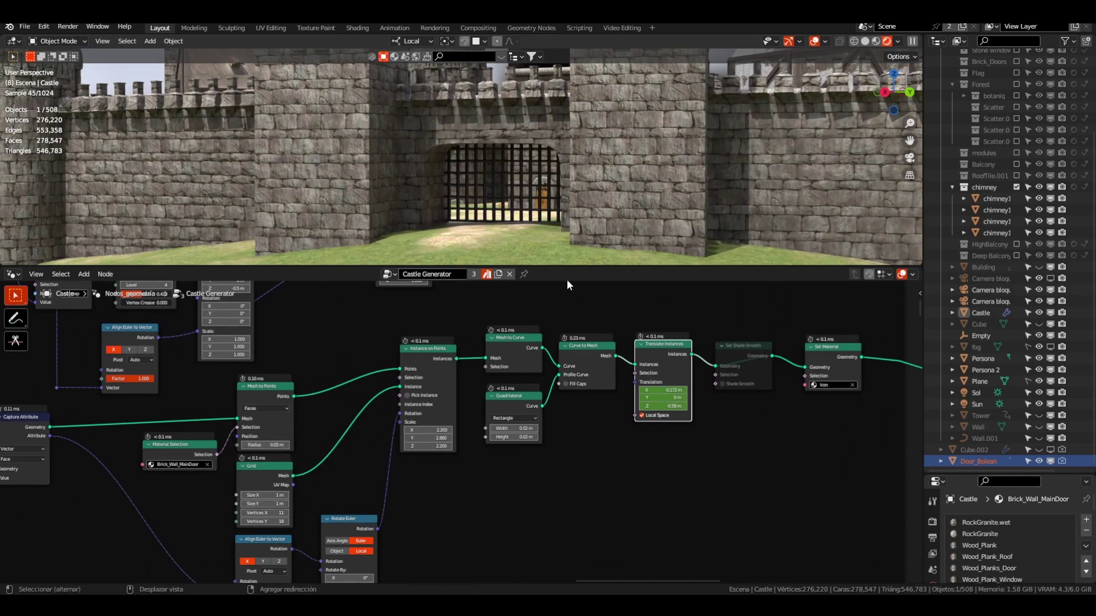
{"action": "scroll", "coordinate": [550, 188], "scroll_direction": "up", "scroll_amount": 2}
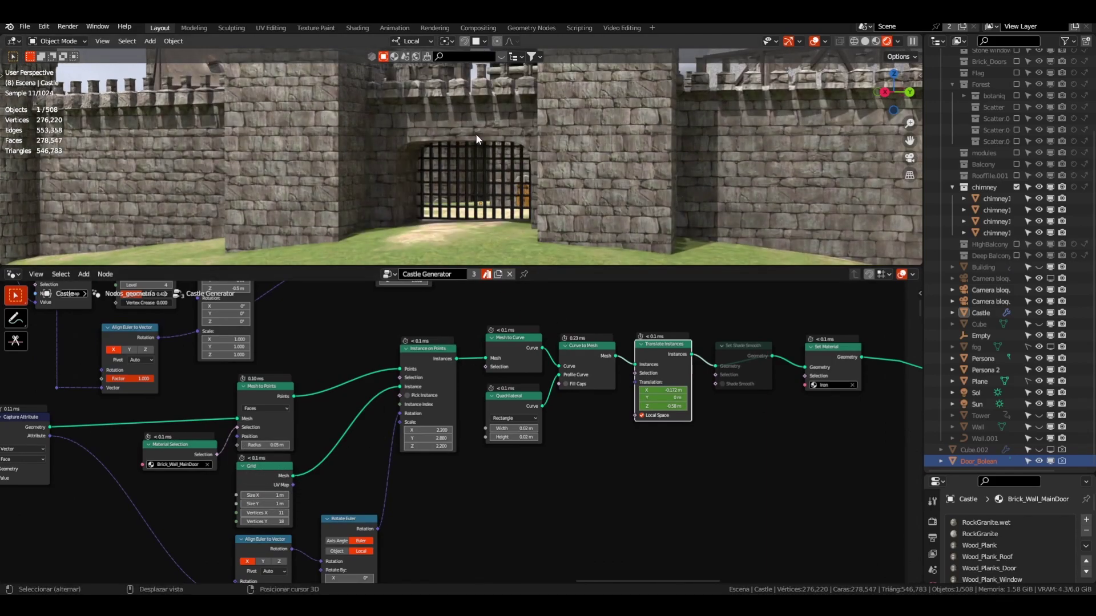
{"action": "scroll", "coordinate": [695, 169], "scroll_direction": "up", "scroll_amount": 3}
{"action": "scroll", "coordinate": [695, 169], "scroll_direction": "down", "scroll_amount": 2}
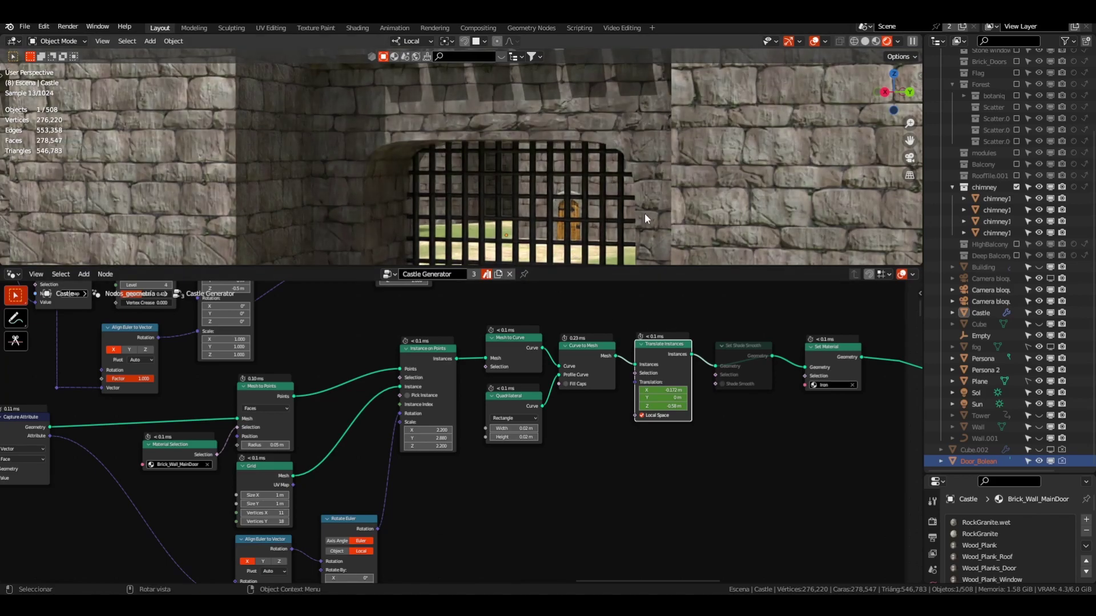
{"action": "scroll", "coordinate": [645, 219], "scroll_direction": "down", "scroll_amount": 1}
{"action": "middle_click_drag", "start_coordinate": [622, 321], "coordinate": [513, 313]}
- Unmute the Set Shade Smooth node with its Shade Smooth option off and inspect the gate bars up close
{"action": "left_click", "coordinate": [646, 346]}
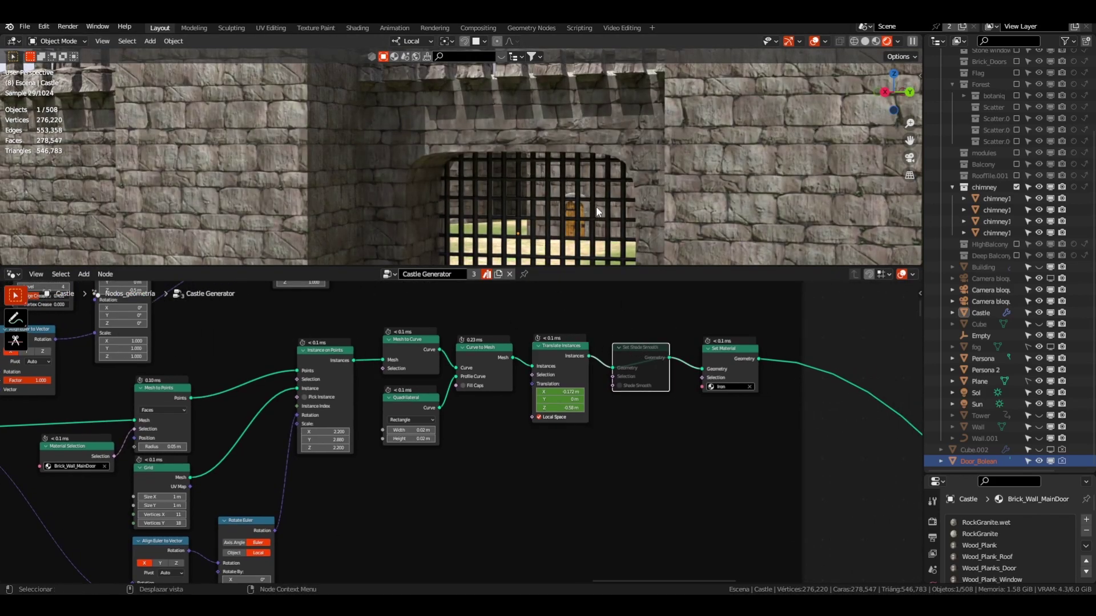
{"action": "scroll", "coordinate": [584, 209], "scroll_direction": "up", "scroll_amount": 4}
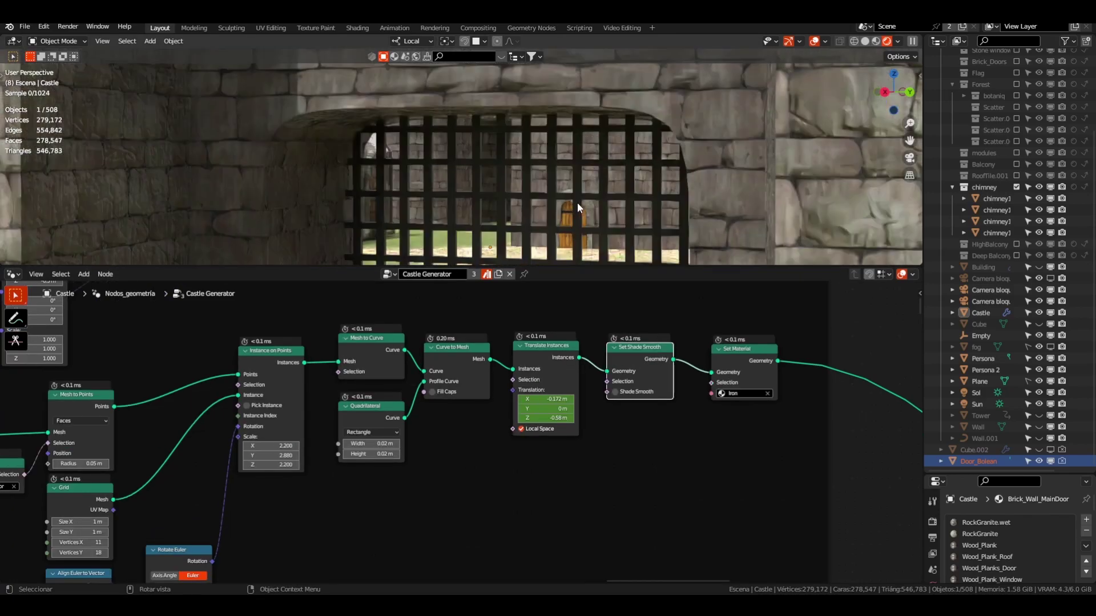
{"action": "middle_click_drag", "start_coordinate": [580, 202], "coordinate": [594, 186]}
{"action": "middle_click_drag", "start_coordinate": [399, 178], "coordinate": [713, 136], "text": "shift"}
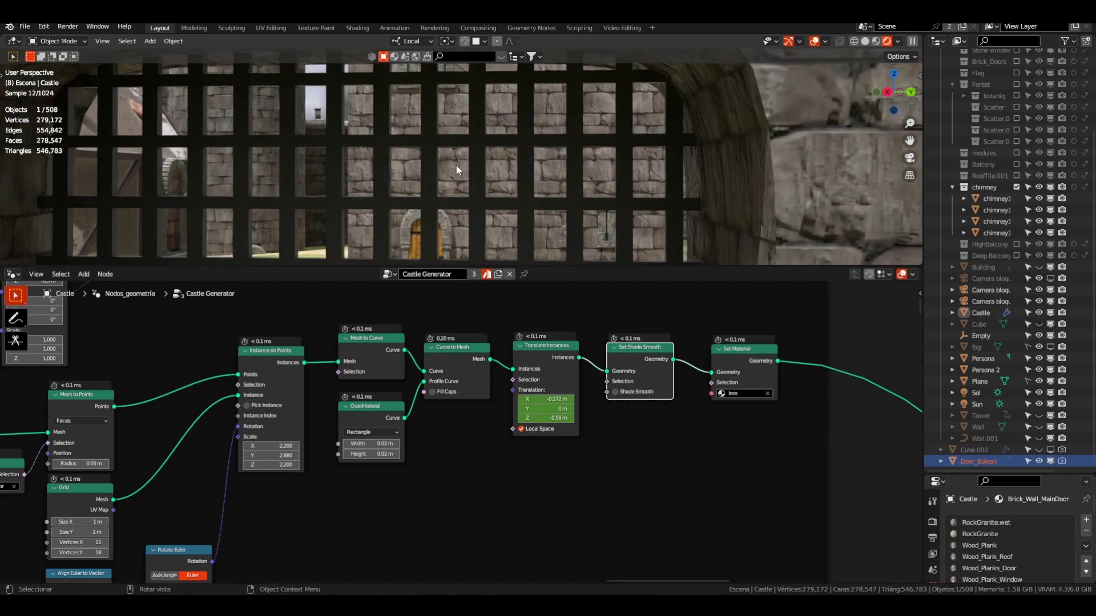
- Enable the Shade Smooth option in the Set Shade Smooth node and check the gate bars' shading
{"action": "left_click", "coordinate": [616, 392]}
{"action": "scroll", "coordinate": [447, 175], "scroll_direction": "down", "scroll_amount": 3}
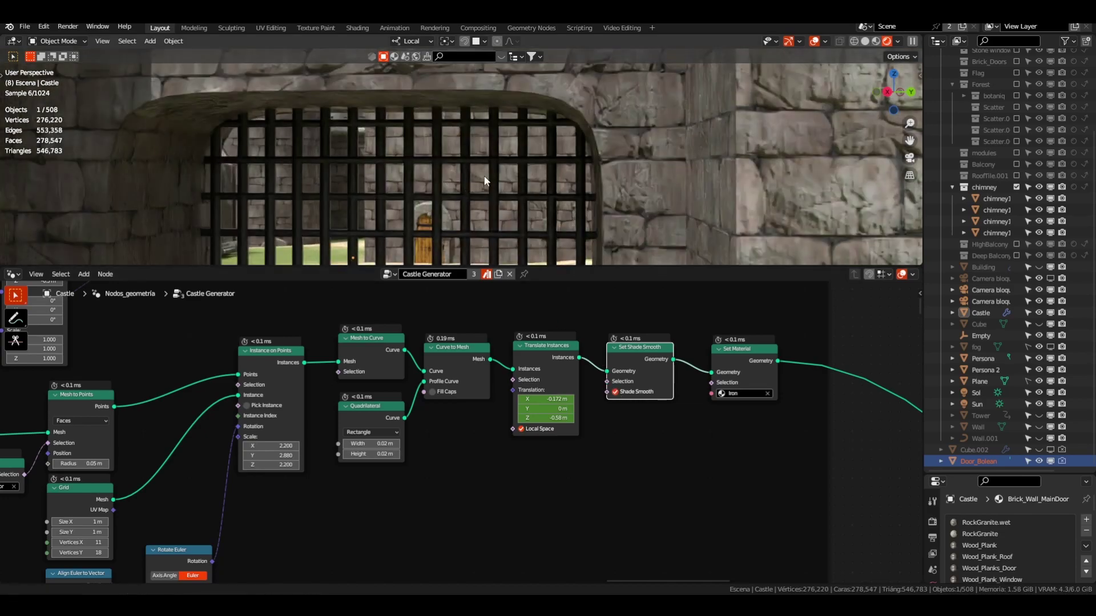
{"action": "scroll", "coordinate": [535, 146], "scroll_direction": "up", "scroll_amount": 4}
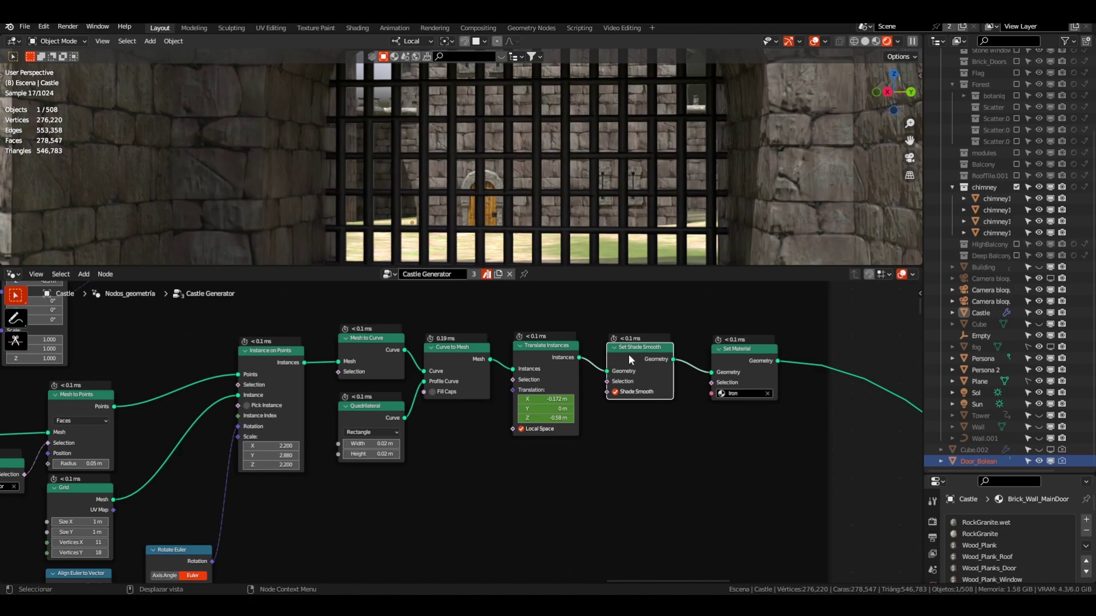
- Mute the Set Shade Smooth node and compare the gate bars' shading from near and far
{"action": "key", "text": "m"}
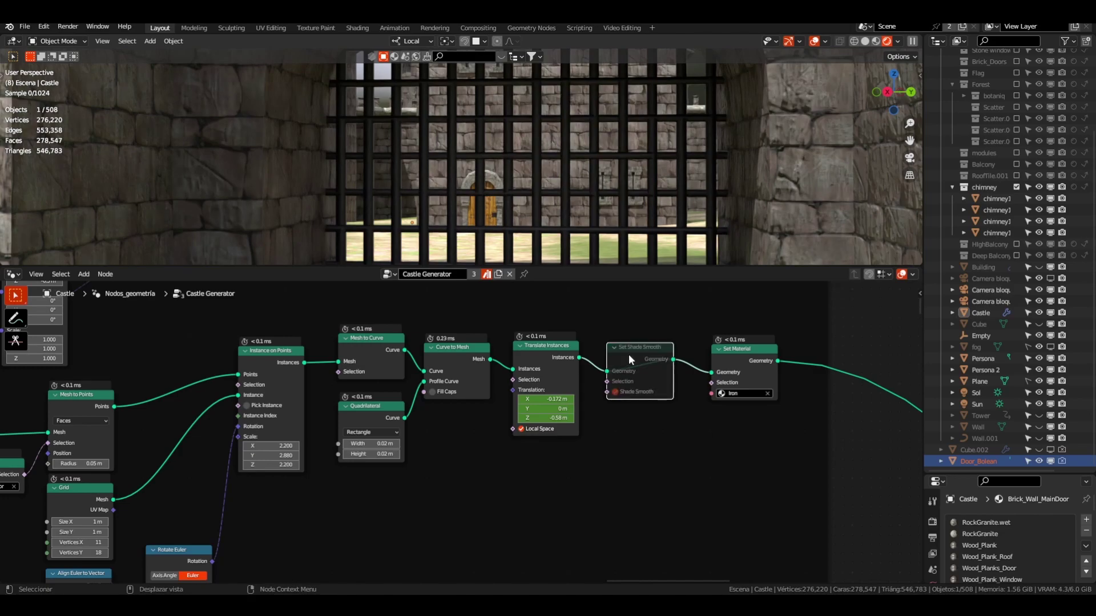
{"action": "scroll", "coordinate": [628, 353], "scroll_direction": "down", "scroll_amount": 1}
{"action": "scroll", "coordinate": [586, 148], "scroll_direction": "down", "scroll_amount": 3}
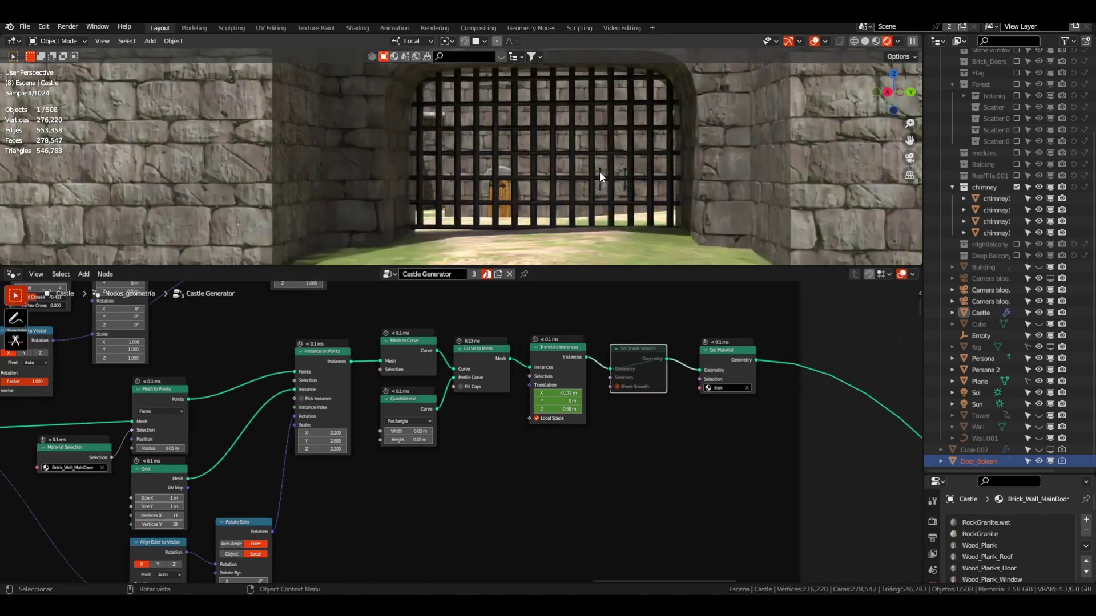
{"action": "scroll", "coordinate": [588, 166], "scroll_direction": "down", "scroll_amount": 1}
{"action": "scroll", "coordinate": [587, 170], "scroll_direction": "up", "scroll_amount": 3}
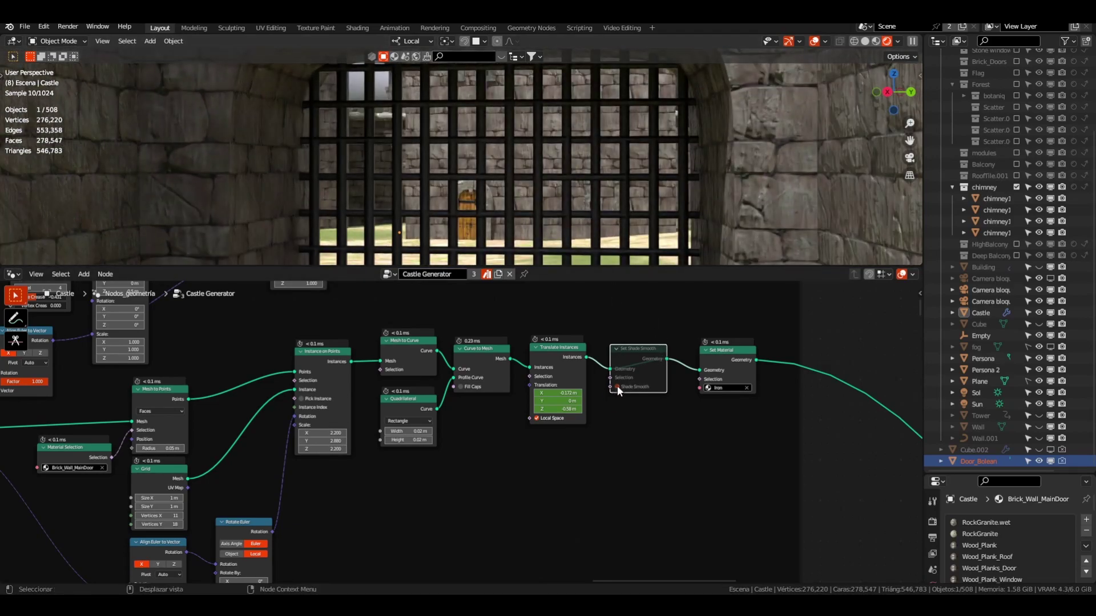
- Toggle Shade Smooth off and on again in the muted Set Shade Smooth node while checking the gate
{"action": "left_click", "coordinate": [660, 388]}
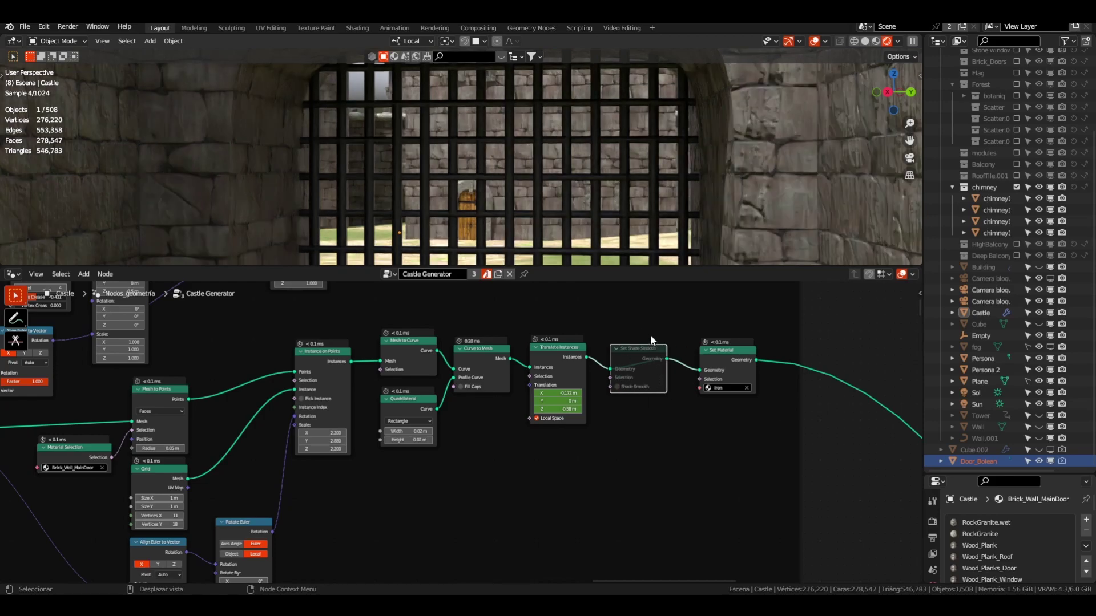
{"action": "left_click", "coordinate": [616, 387]}
{"action": "scroll", "coordinate": [573, 157], "scroll_direction": "down", "scroll_amount": 2}
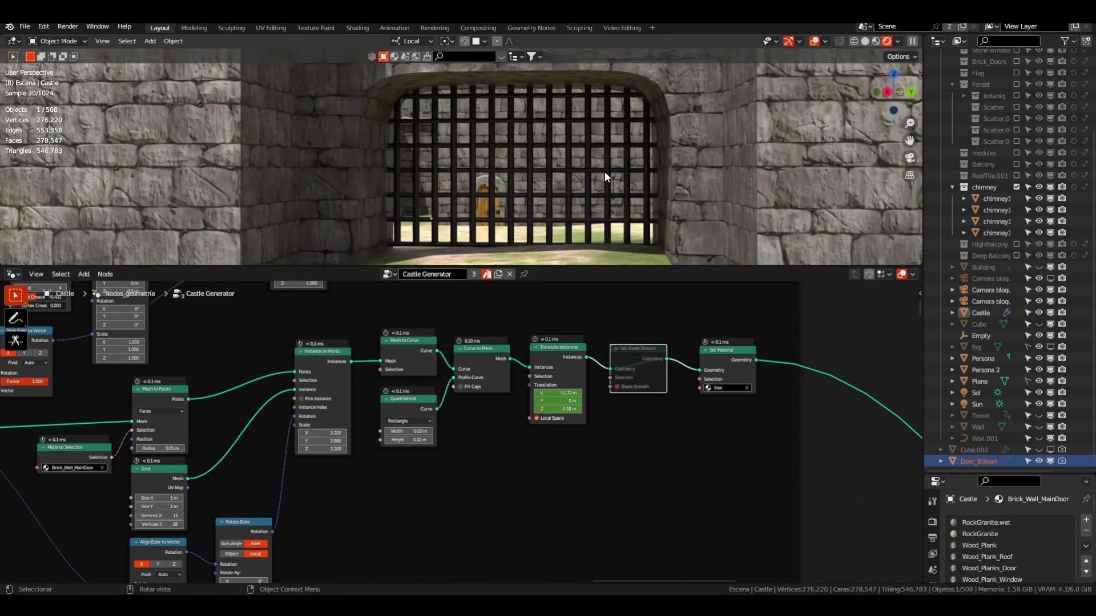
- Examine the Set Material node that assigns Iron to the gate bars, and the gate in the castle front
{"action": "middle_click_drag", "start_coordinate": [721, 389], "coordinate": [683, 388]}
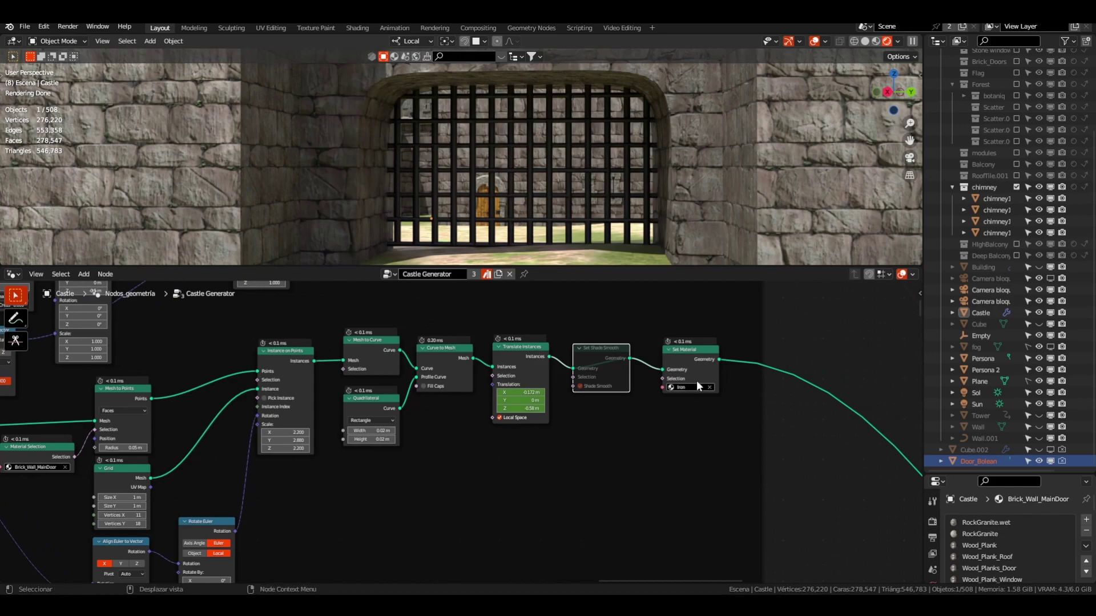
{"action": "scroll", "coordinate": [536, 158], "scroll_direction": "down", "scroll_amount": 2}
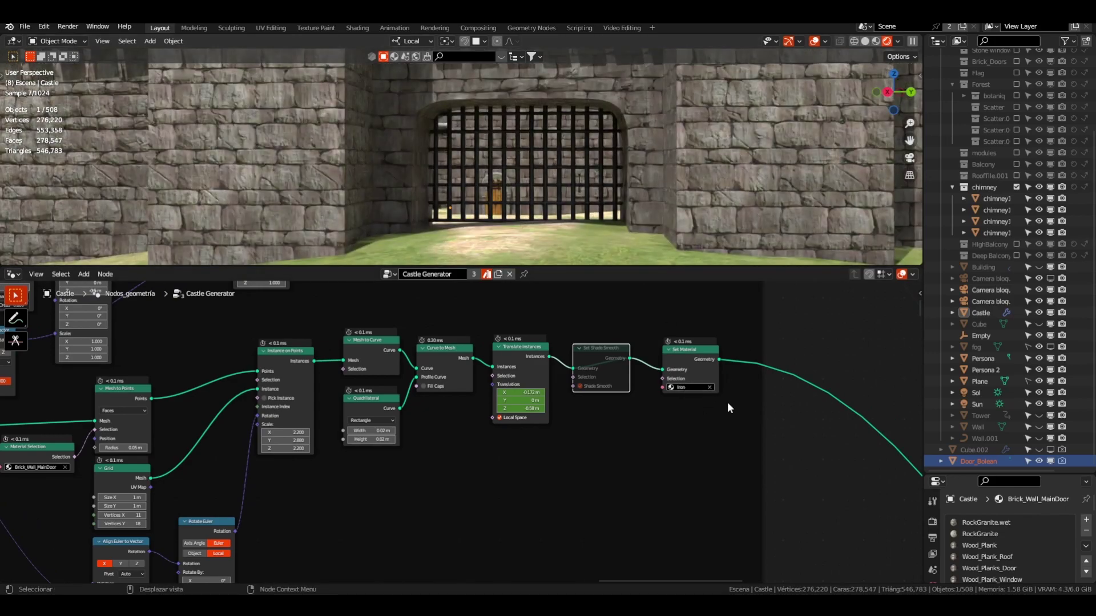
{"action": "scroll", "coordinate": [713, 395], "scroll_direction": "down", "scroll_amount": 3}
{"action": "scroll", "coordinate": [708, 391], "scroll_direction": "down", "scroll_amount": 2}
- Maximize the node editor on the Castle Main Door frame and unmute its Mesh Boolean node set to Union
{"action": "middle_click_drag", "start_coordinate": [683, 362], "coordinate": [704, 431]}
{"action": "key", "text": "ctrl+space"}
{"action": "scroll", "coordinate": [699, 273], "scroll_direction": "up", "scroll_amount": 4}
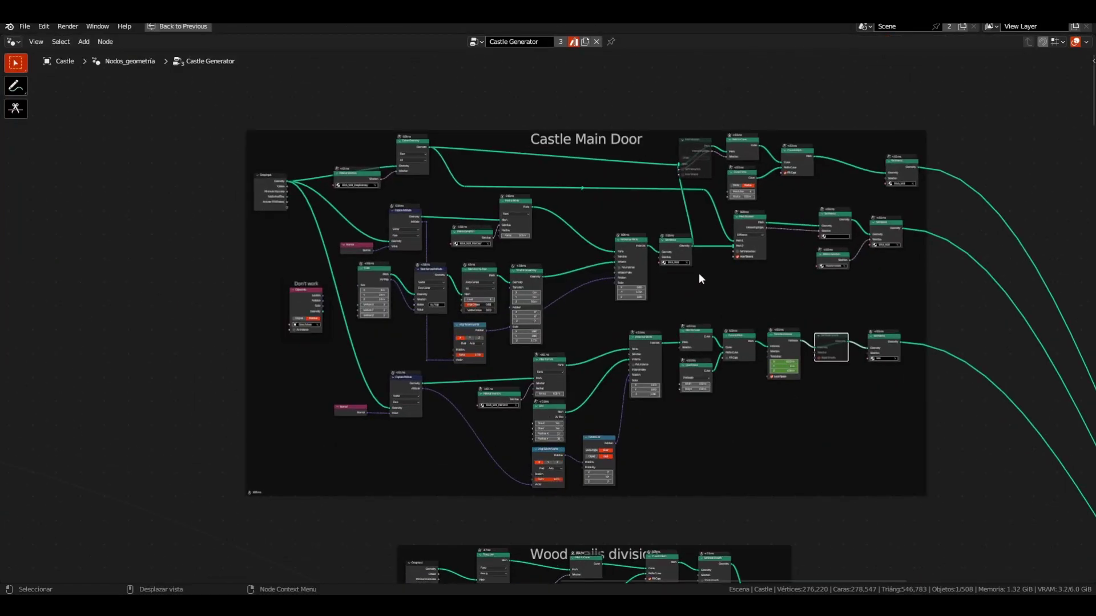
{"action": "left_click", "coordinate": [689, 99]}
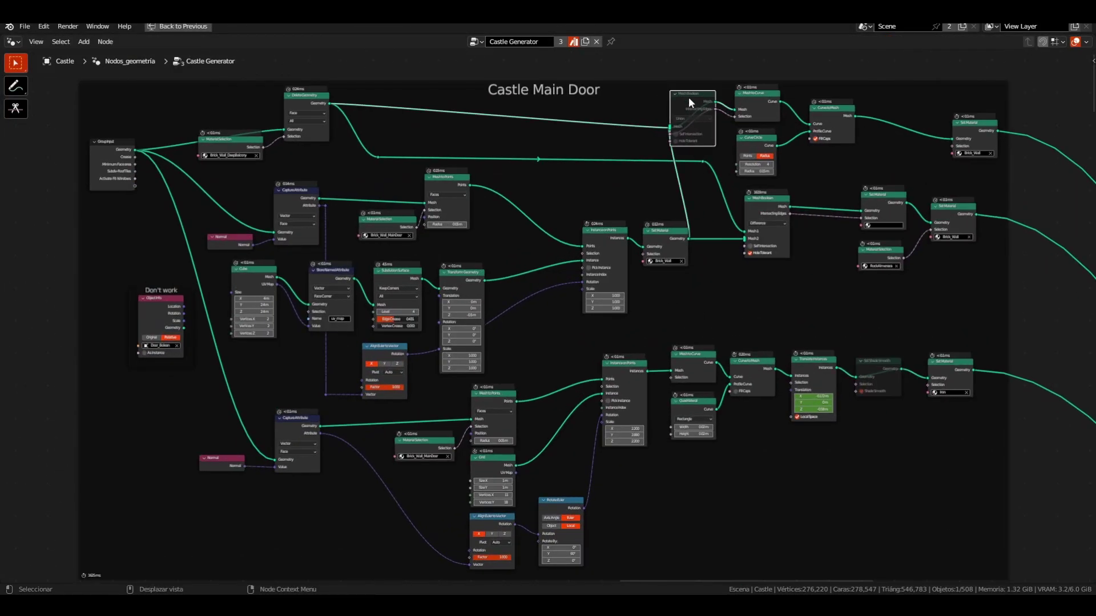
{"action": "key", "text": "m"}
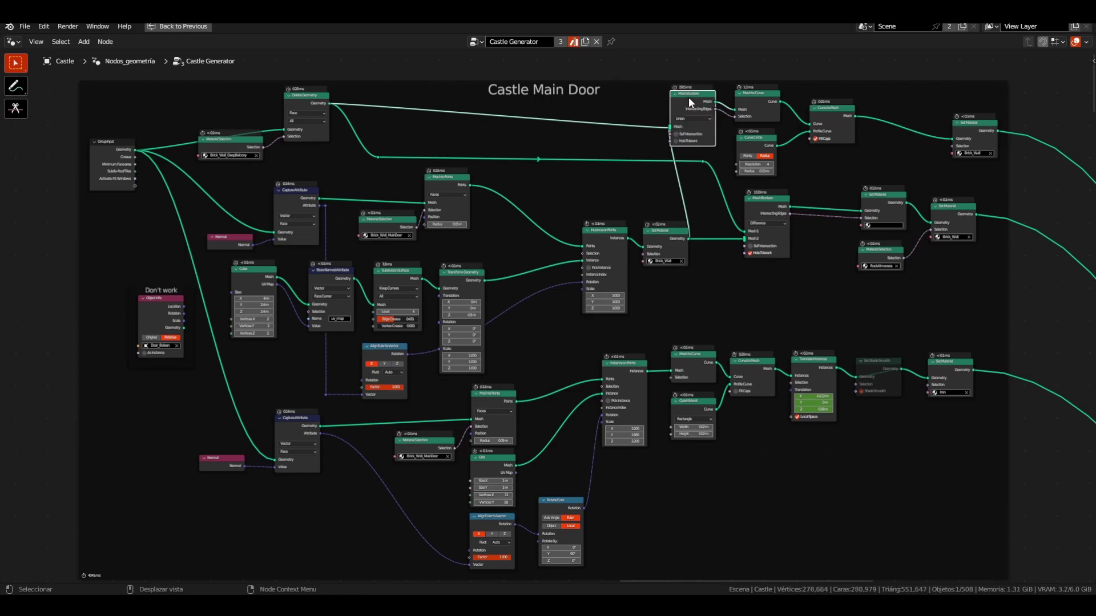
{"action": "middle_click_drag", "start_coordinate": [799, 325], "coordinate": [781, 324]}
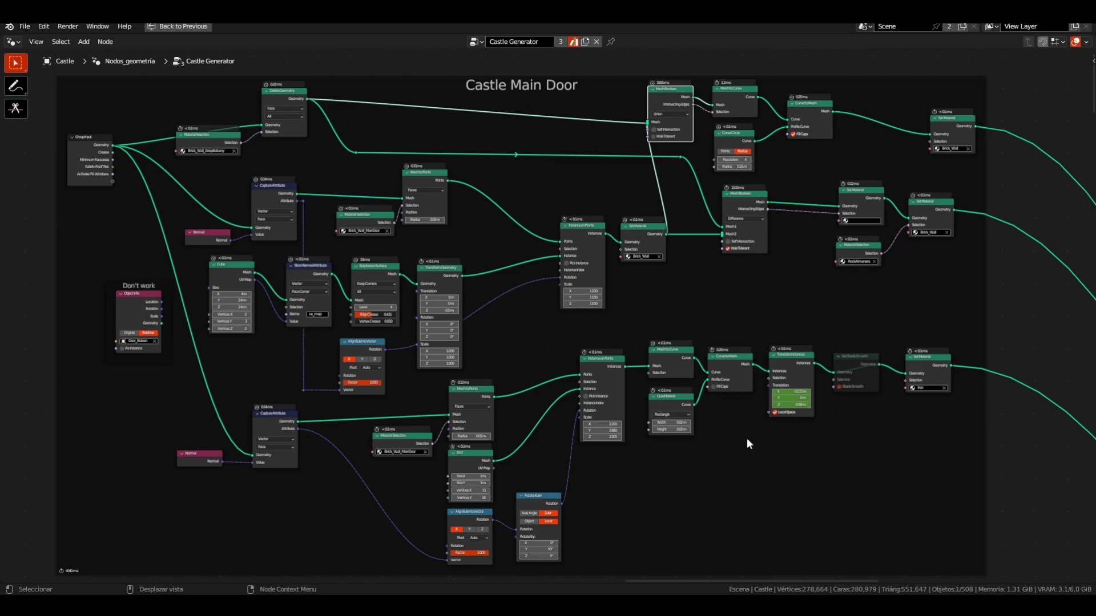
{"action": "middle_click_drag", "start_coordinate": [746, 438], "coordinate": [720, 439]}
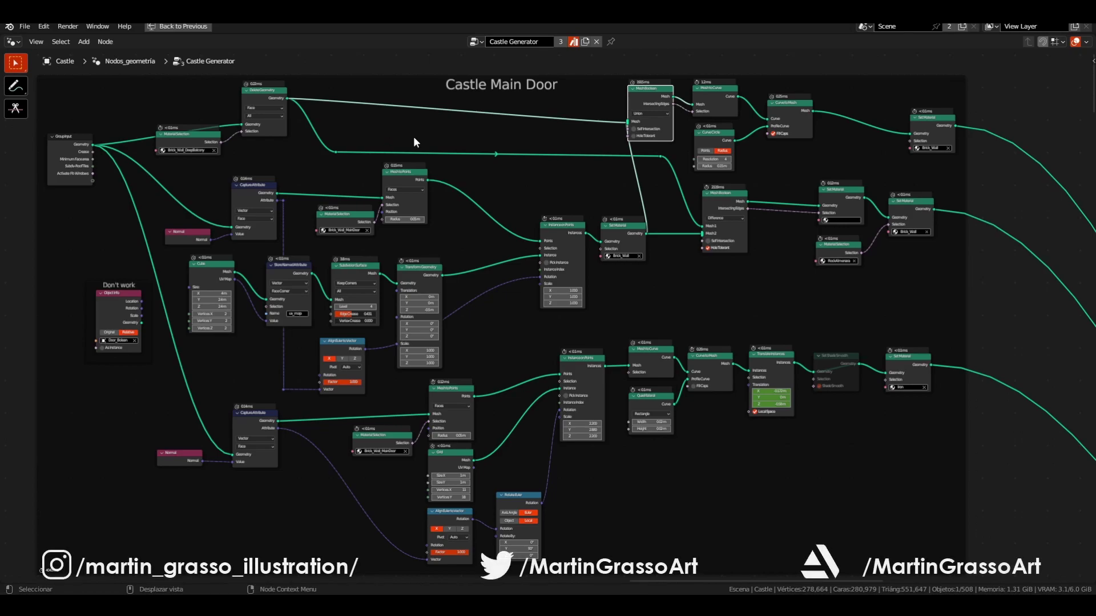
{"action": "middle_click_drag", "start_coordinate": [414, 137], "coordinate": [444, 127], "text": "shift"}
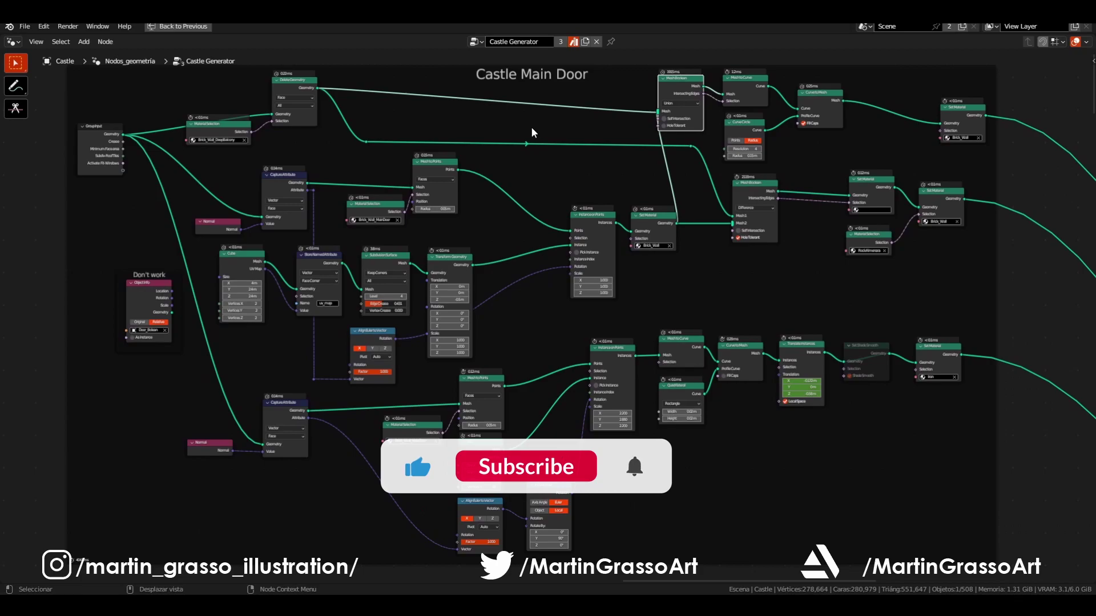
{"action": "mouse_move", "coordinate": [532, 128]}
{"action": "middle_mouse_down", "text": "shift"}
{"action": "mouse_move", "coordinate": [509, 125]}
{"action": "mouse_move", "coordinate": [518, 134]}
{"action": "middle_mouse_up", "text": "shift"}
{"action": "scroll", "coordinate": [516, 128], "scroll_direction": "down", "scroll_amount": 1}
{"action": "scroll", "coordinate": [517, 134], "scroll_direction": "up", "scroll_amount": 1}
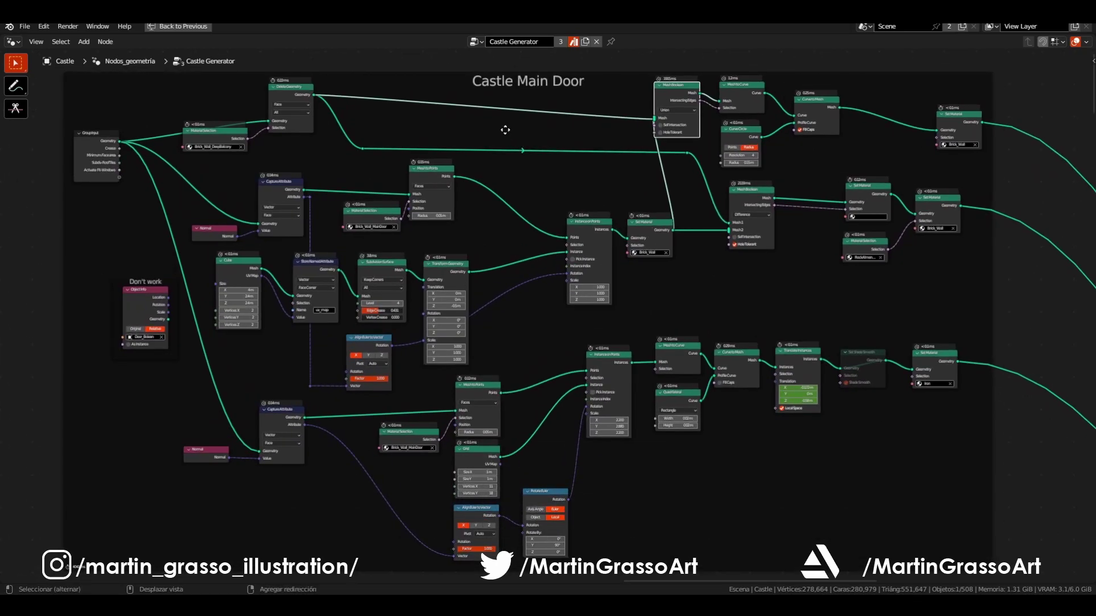